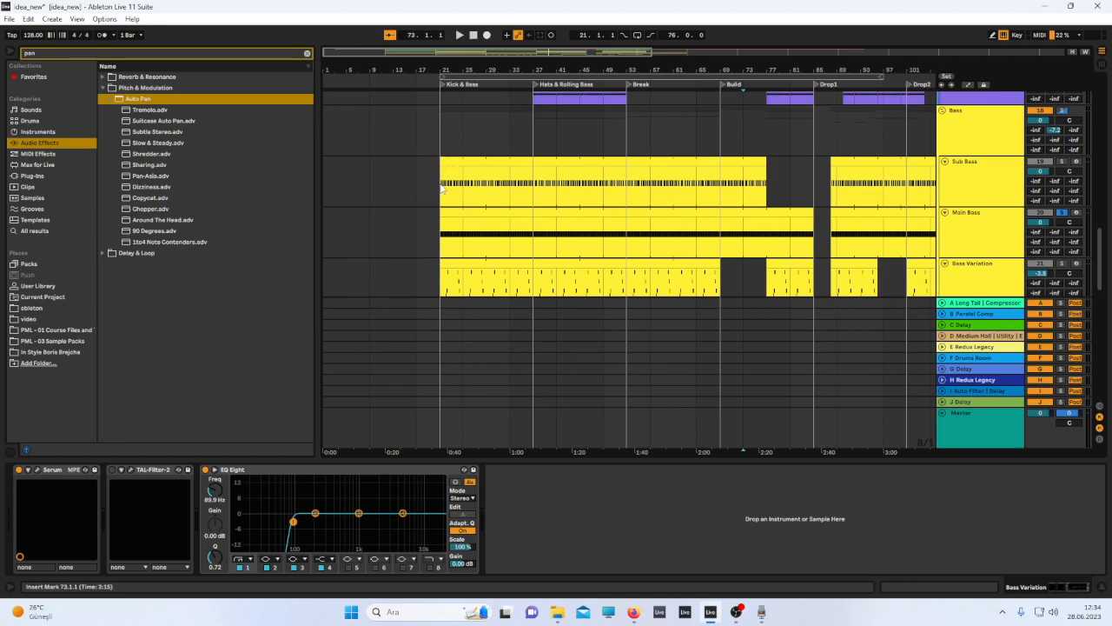
Play the arrangement from the Kick & Bass section and browse down through the bass variation tracks.
left_click(441, 187)
key("space")
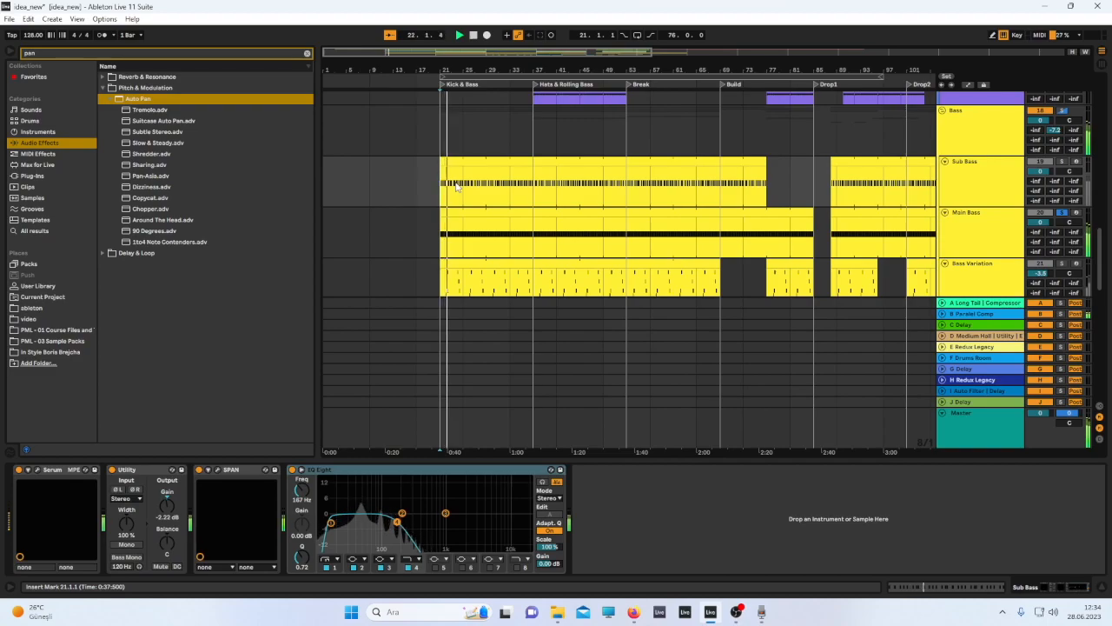
scroll(567, 165, "down", 5)
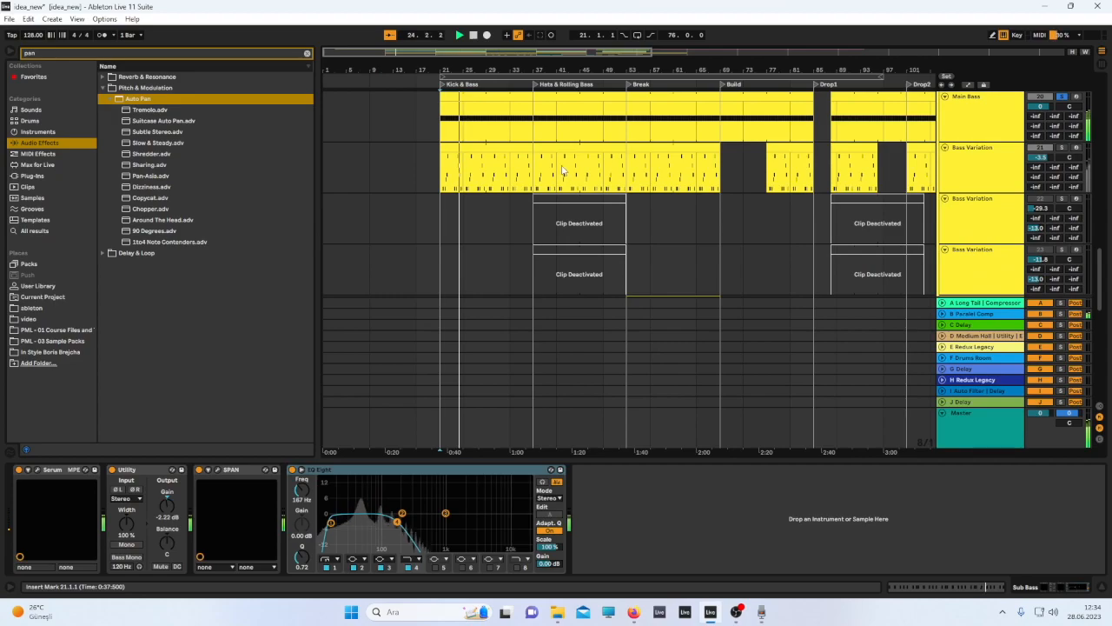
scroll(564, 171, "down", 2)
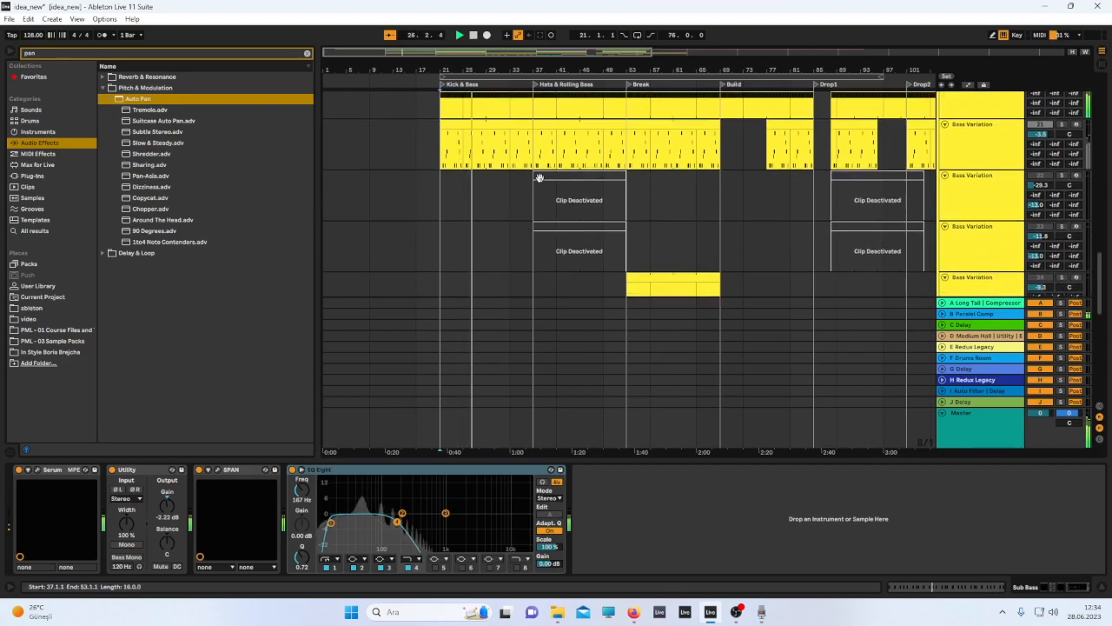
scroll(532, 189, "down", 2)
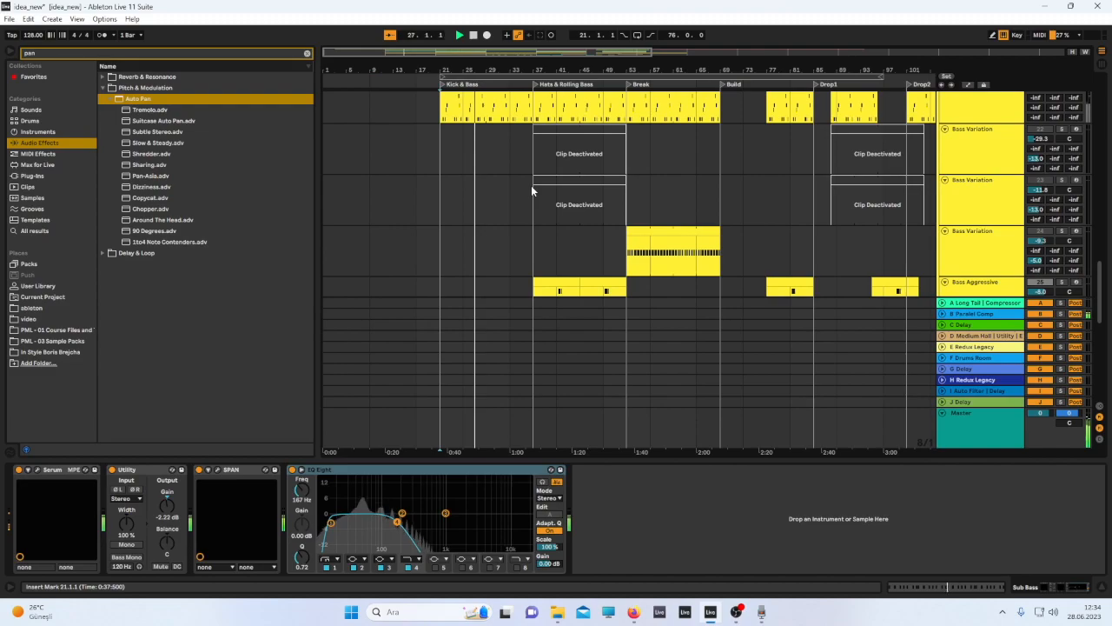
left_click(641, 457)
scroll(675, 330, "up", 1)
scroll(675, 328, "up", 2)
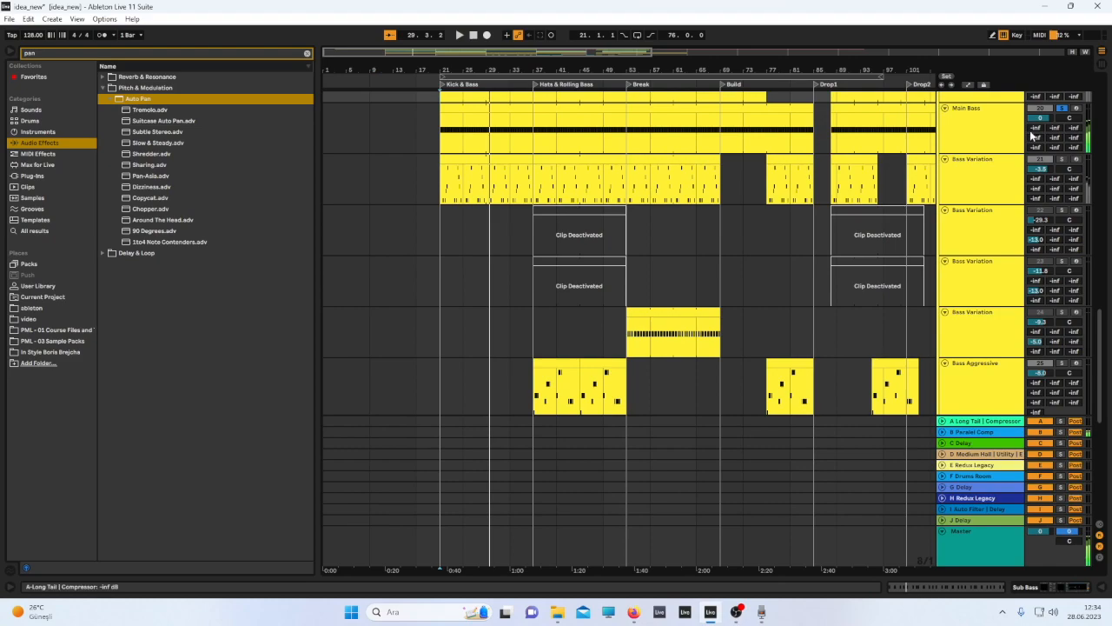
Toggle solo on the Main Bass track and restart playback.
left_click(1060, 108)
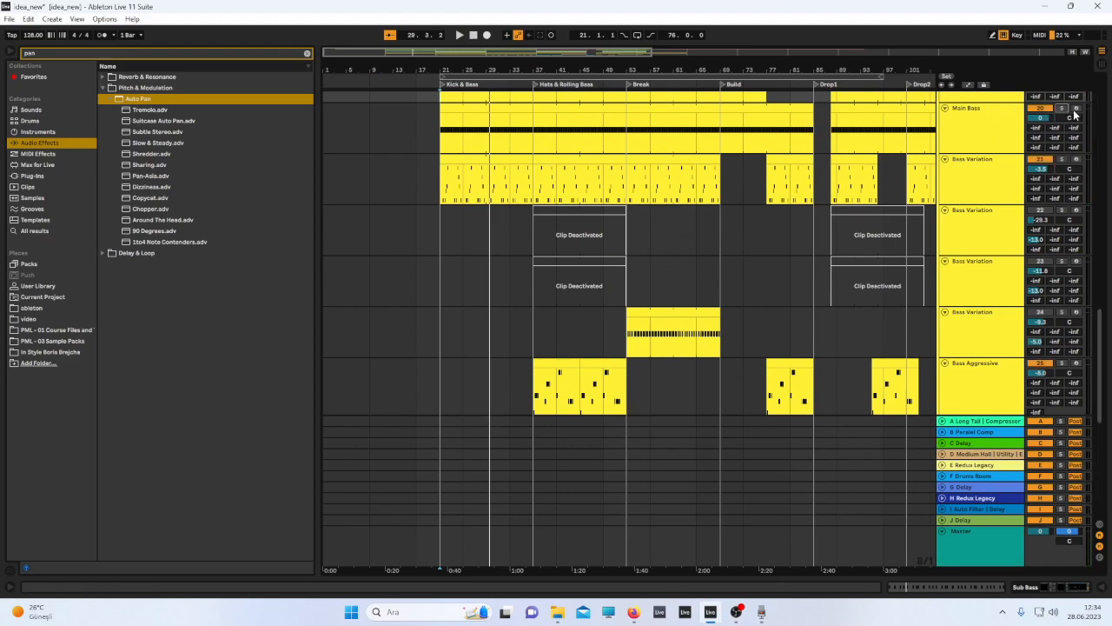
key("space")
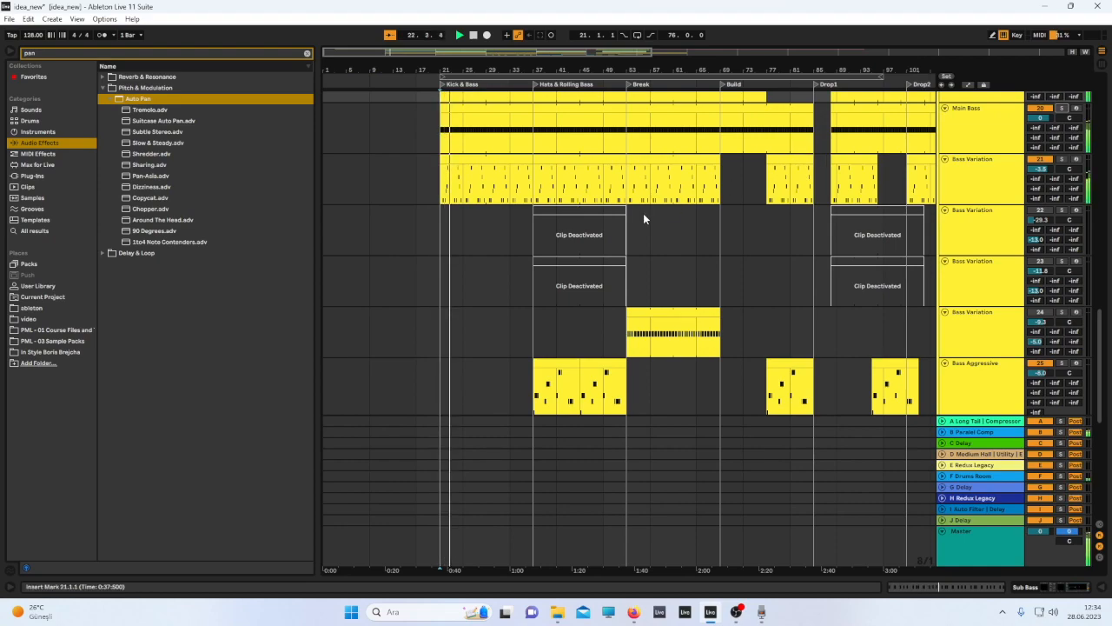
Zoom and scroll the arrangement to review the bass tracks across all sections.
scroll(643, 212, "up", 2)
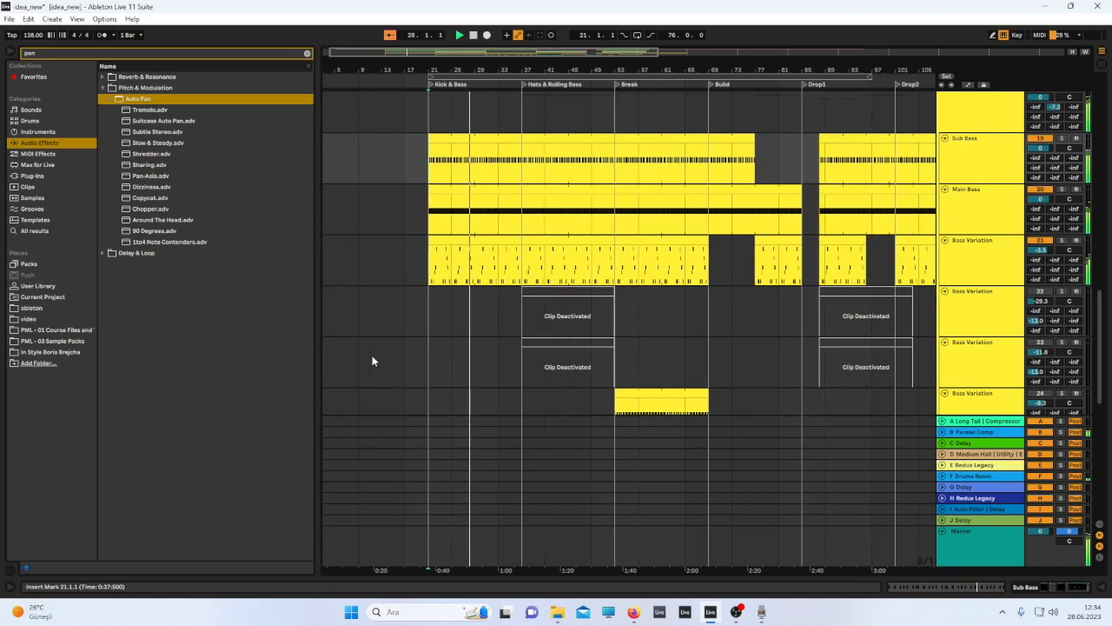
key("minus")
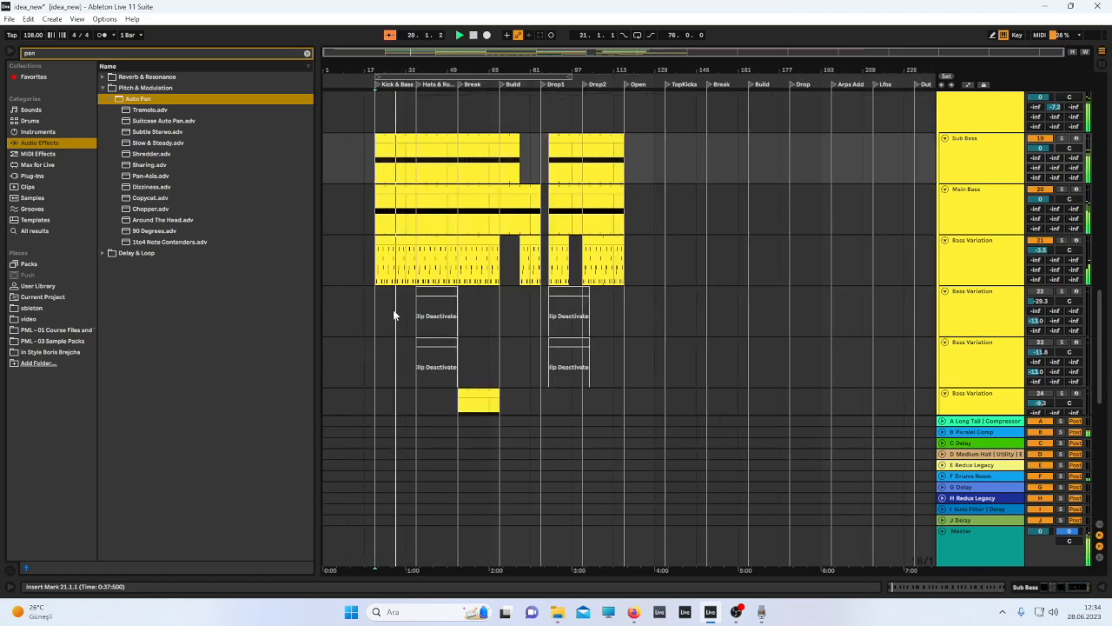
scroll(403, 319, "up", 3)
key("plus")
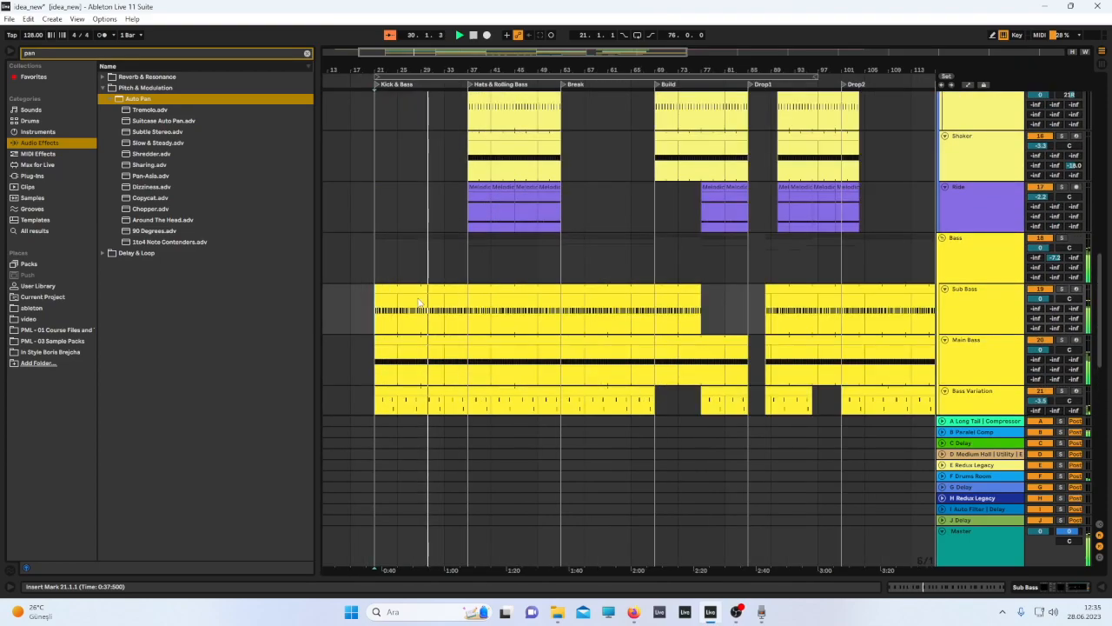
scroll(417, 304, "down", 3)
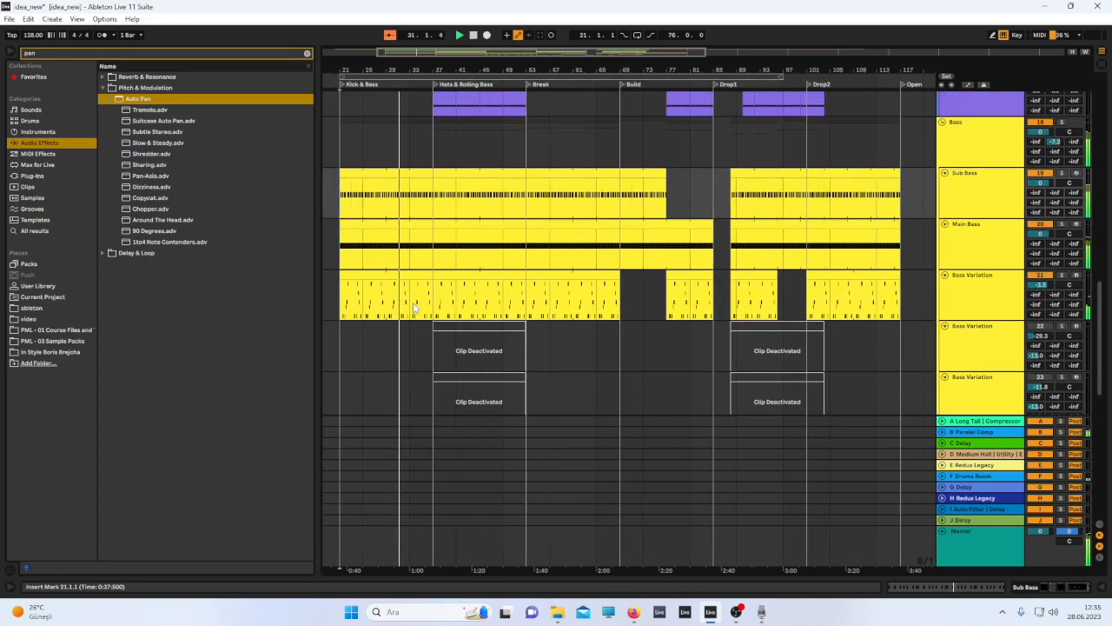
scroll(412, 305, "down", 1)
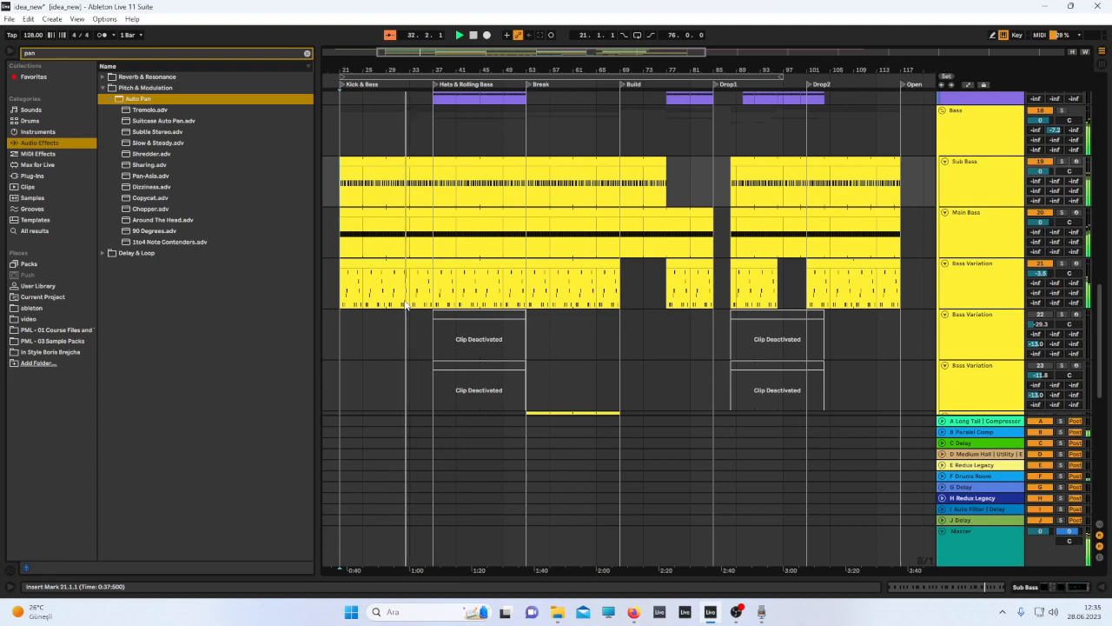
scroll(404, 303, "down", 3)
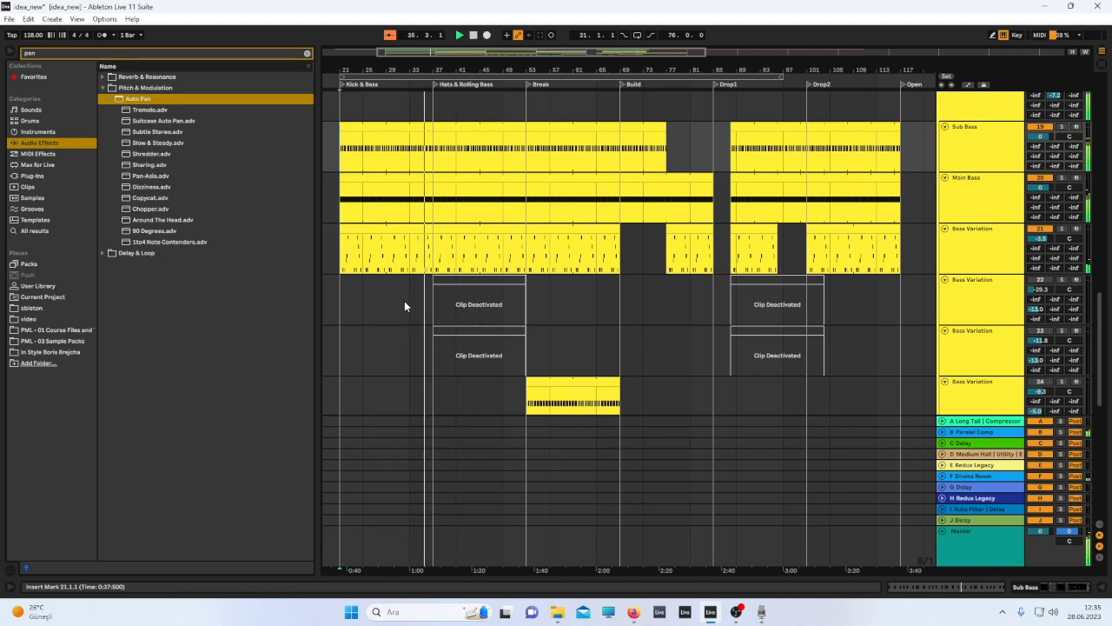
scroll(408, 304, "down", 5)
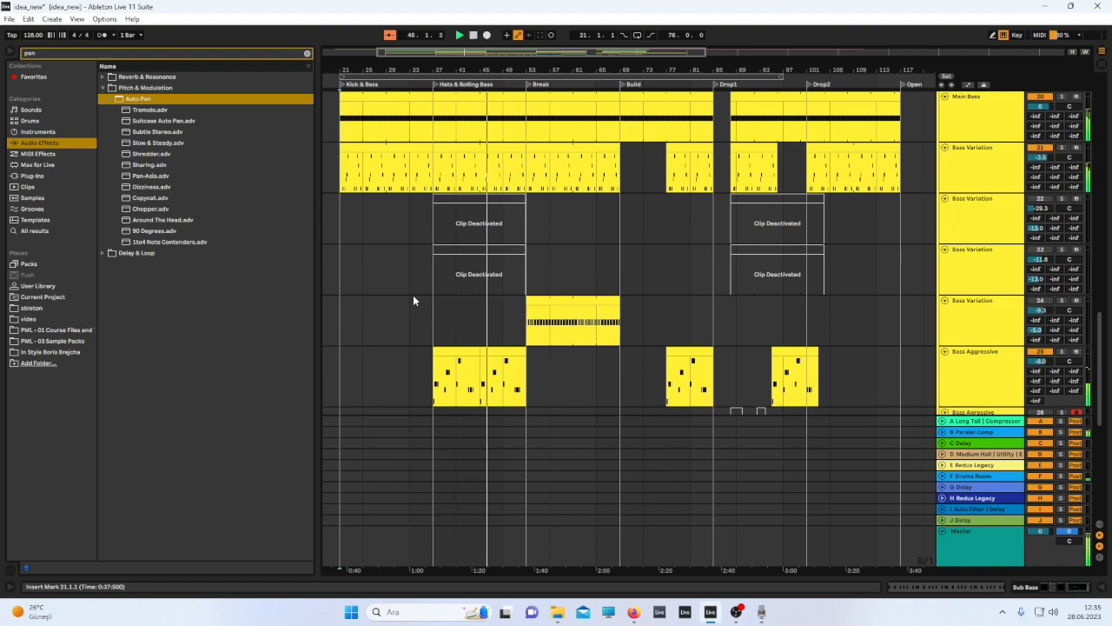
scroll(412, 301, "down", 1)
scroll(412, 300, "down", 3)
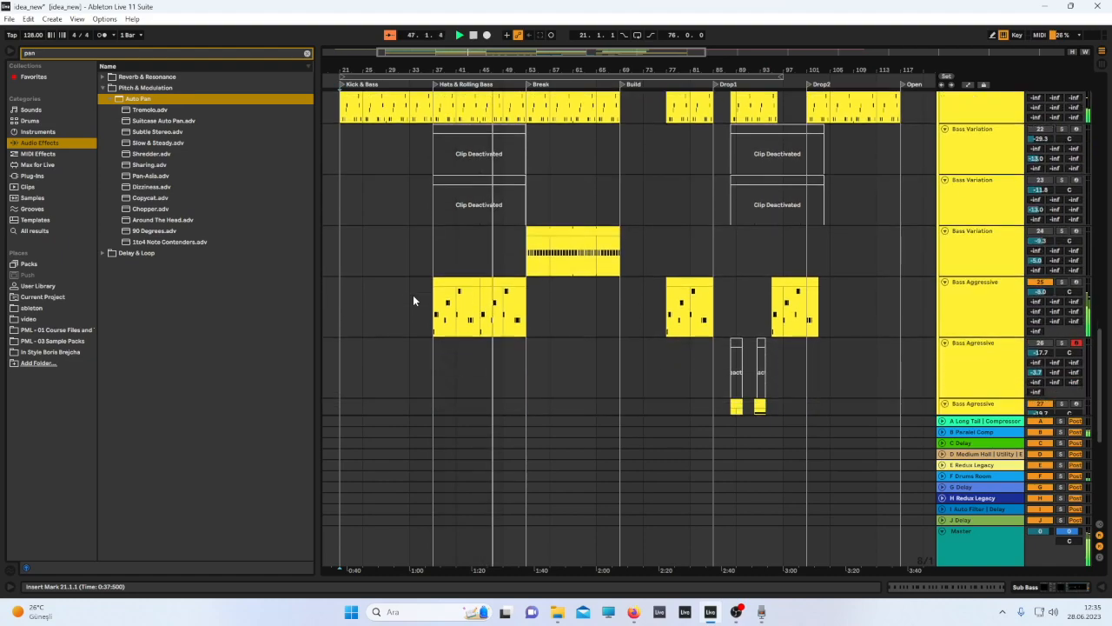
scroll(417, 295, "down", 5)
Set the insert marker at bar 69, the start of the Build section.
left_click(529, 318)
left_click_drag(530, 320, 622, 328)
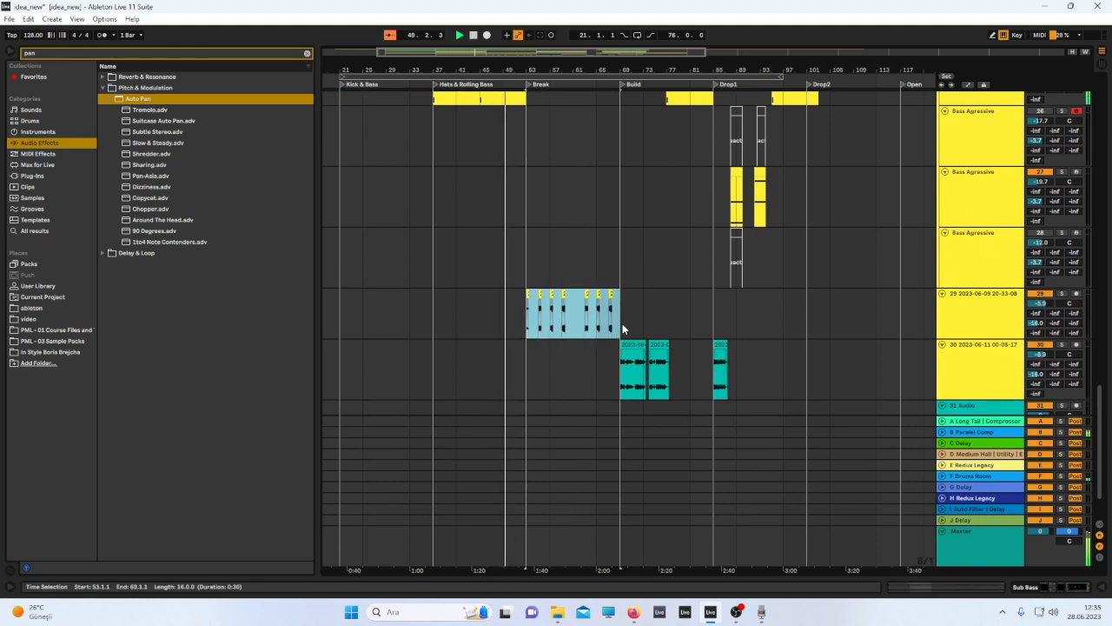
left_click(622, 326)
Scroll through the Bass Agressive and recorded audio tracks around the Break, Build and Drop1 sections.
scroll(757, 300, "up", 1)
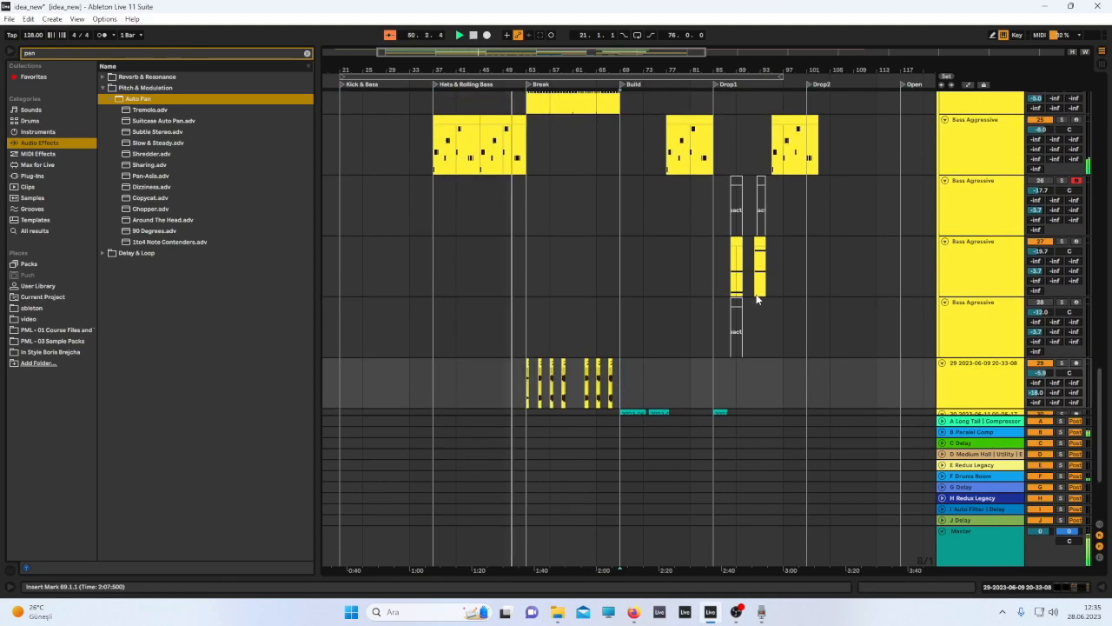
scroll(757, 299, "down", 1)
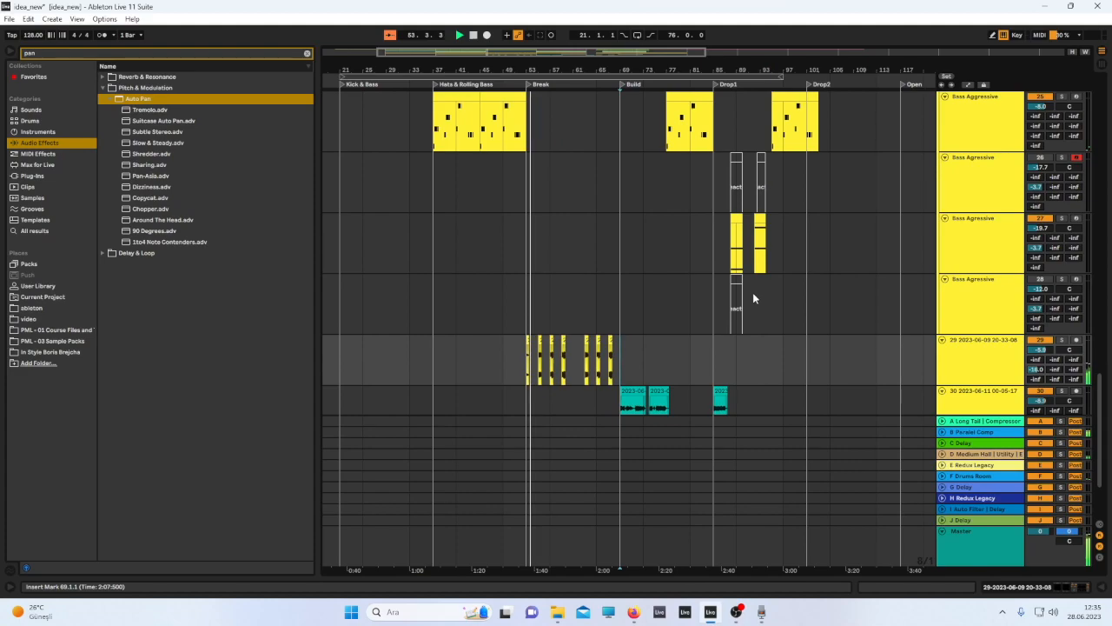
scroll(753, 292, "up", 2)
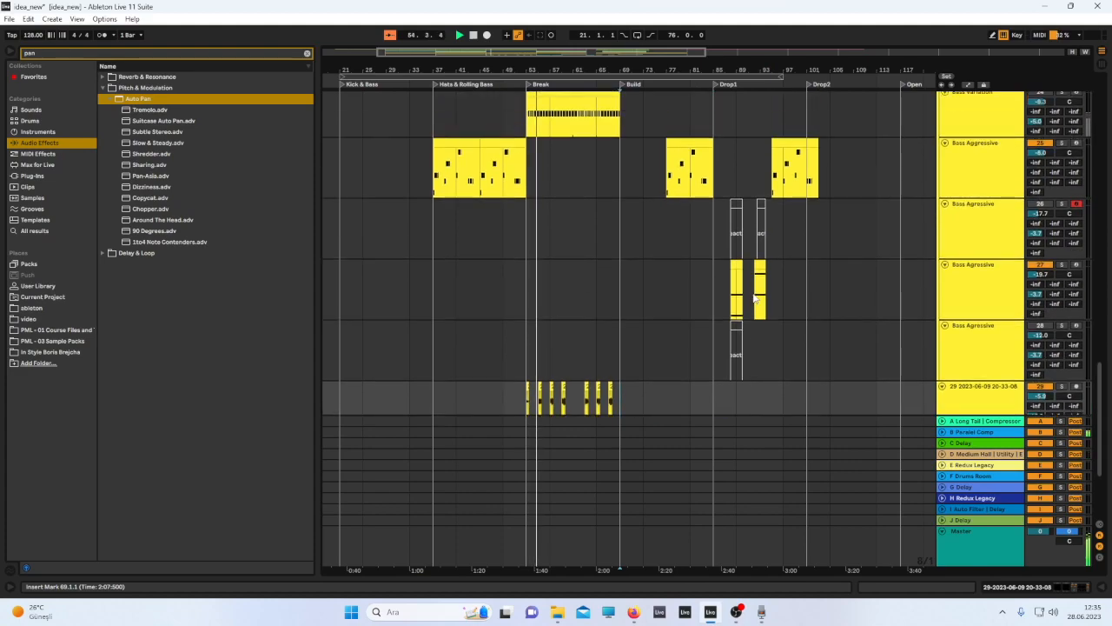
scroll(751, 295, "down", 4)
scroll(749, 294, "up", 2)
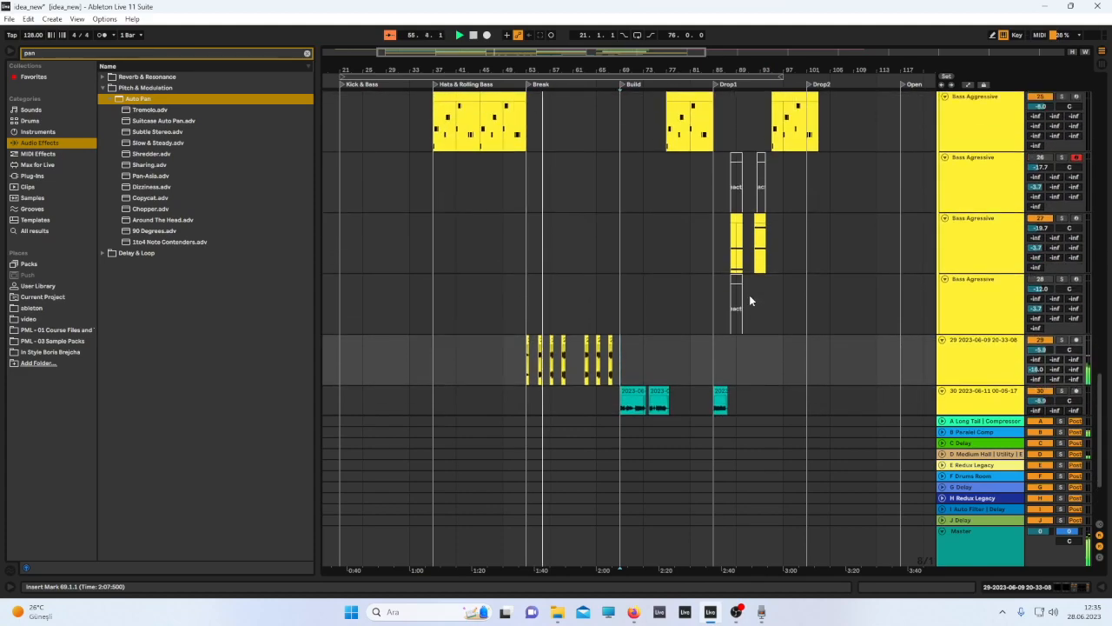
scroll(749, 294, "up", 2)
scroll(749, 294, "down", 1)
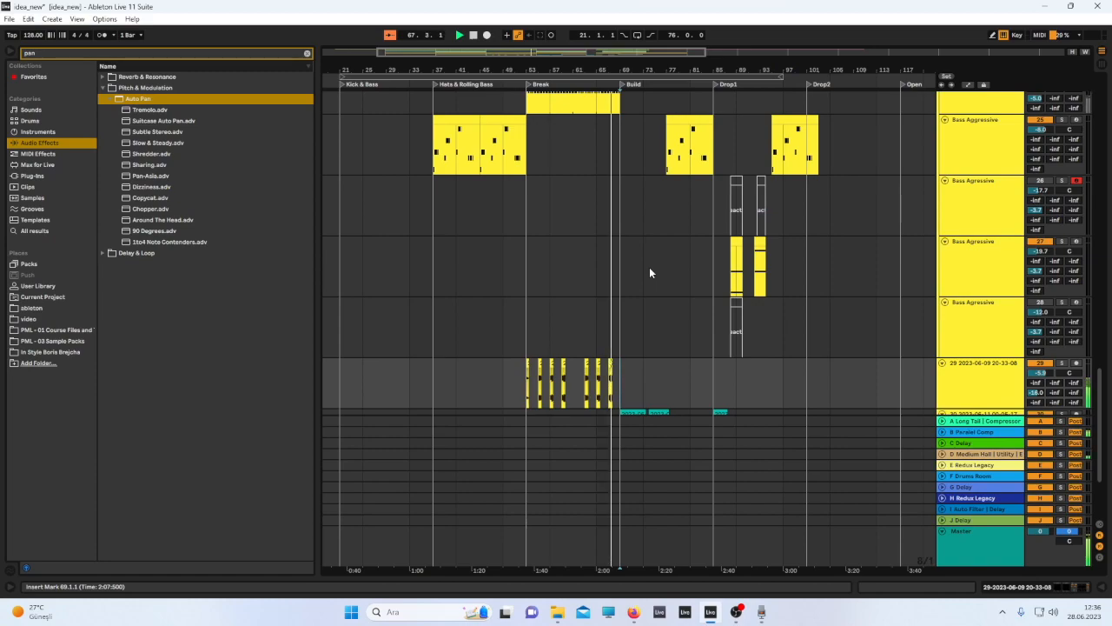
scroll(649, 266, "down", 3)
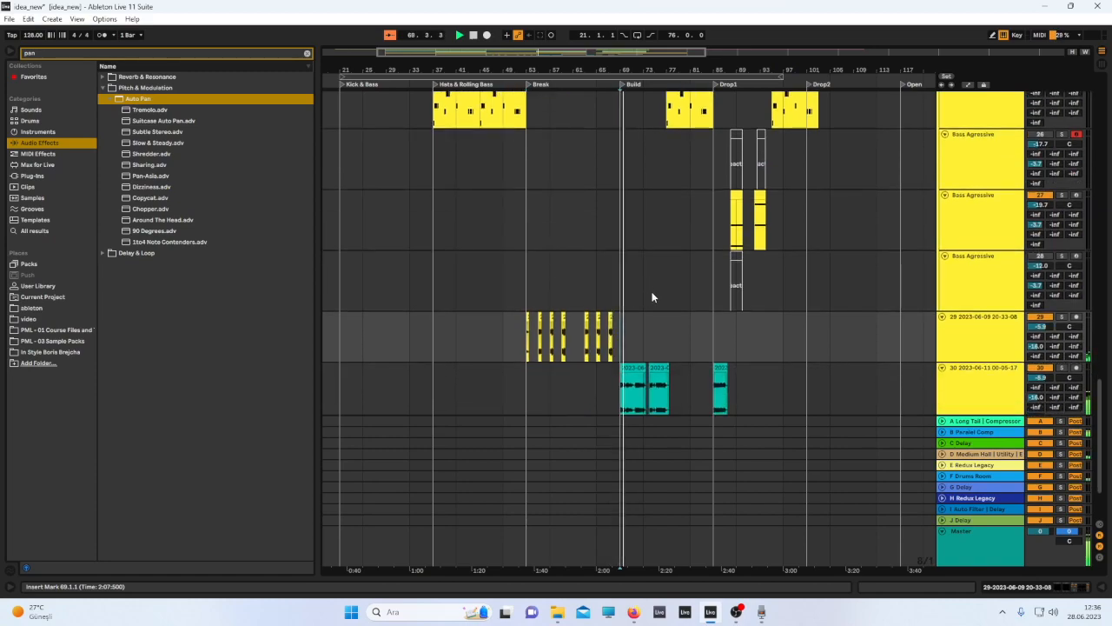
scroll(652, 291, "up", 3)
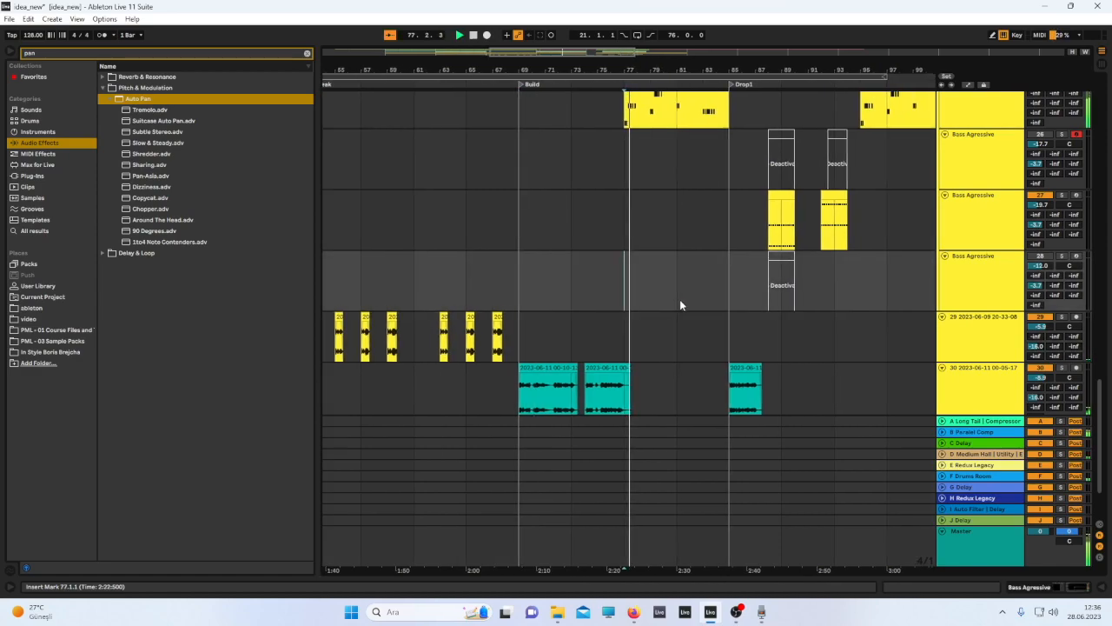
scroll(676, 305, "down", 3)
scroll(672, 308, "up", 1)
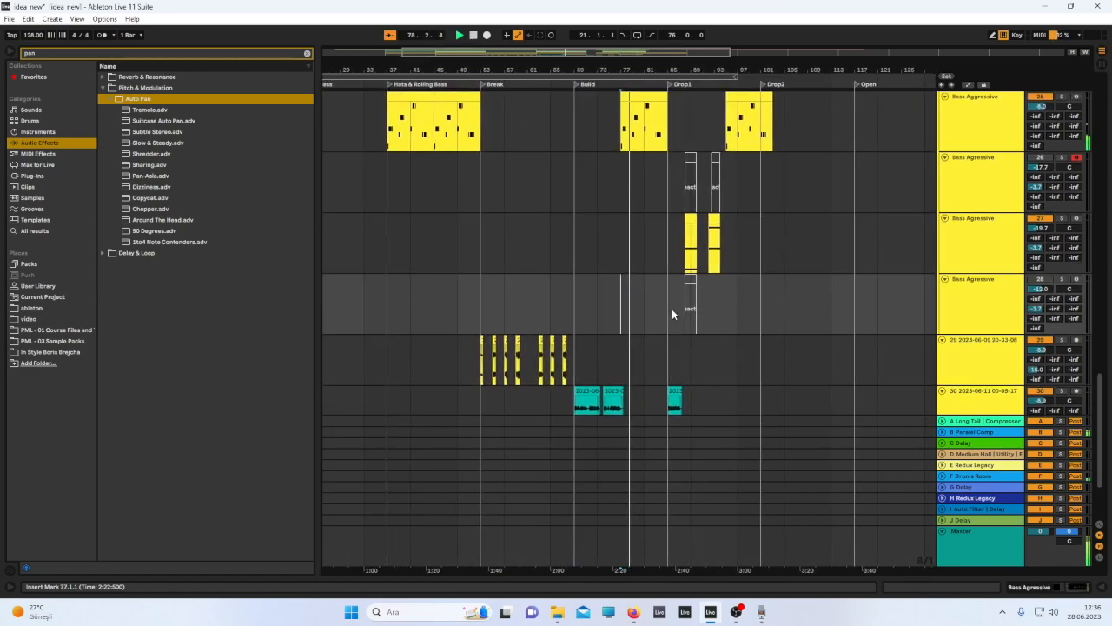
scroll(671, 309, "up", 1)
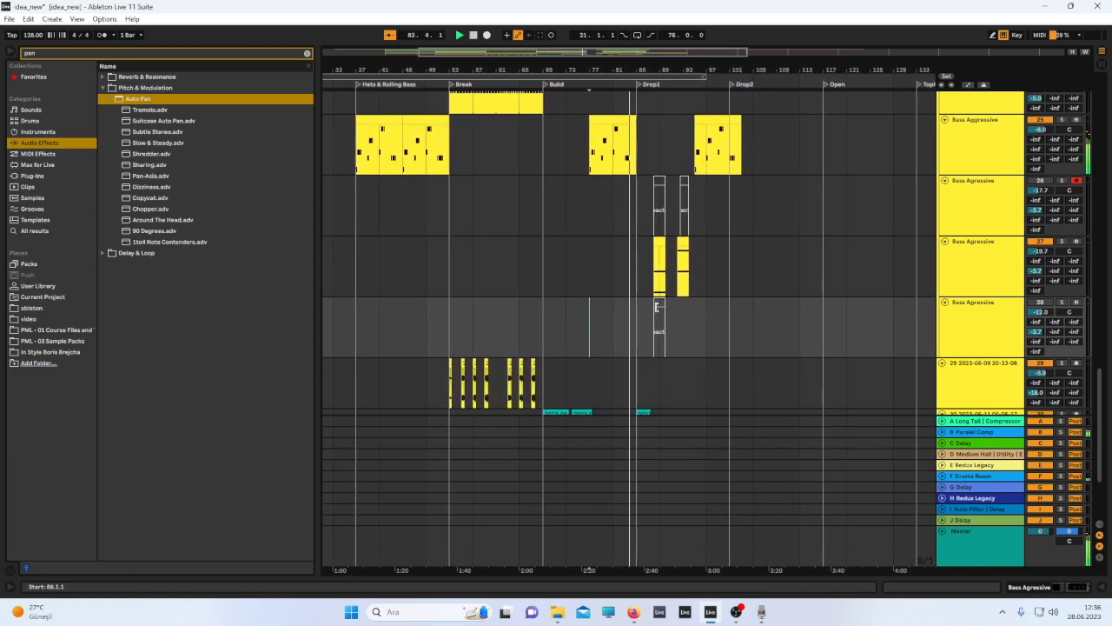
scroll(656, 308, "up", 2)
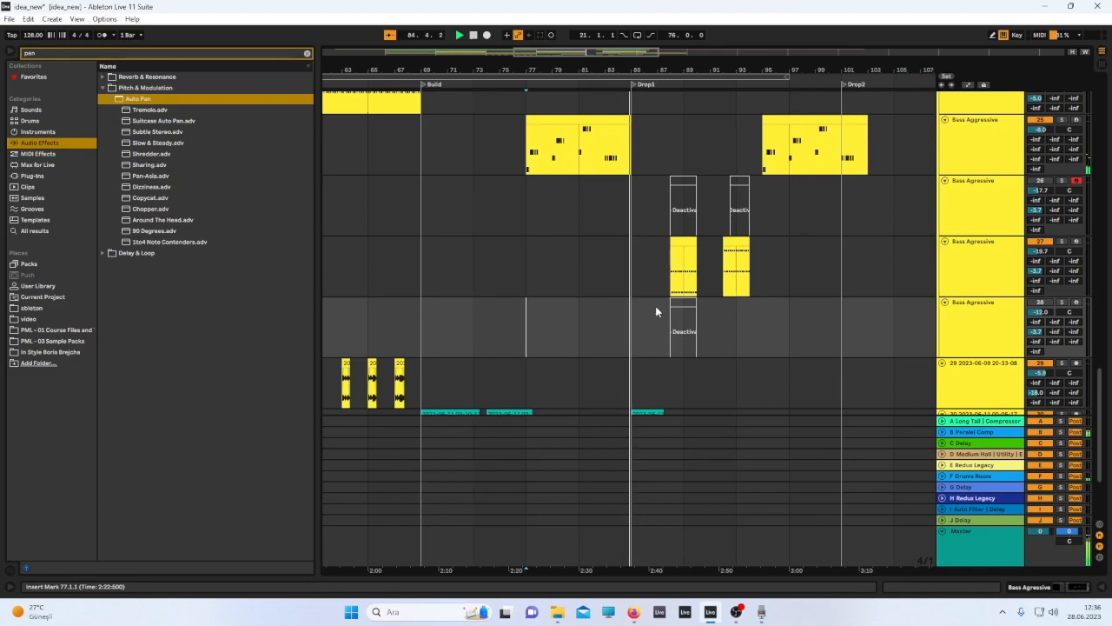
left_click(737, 612)
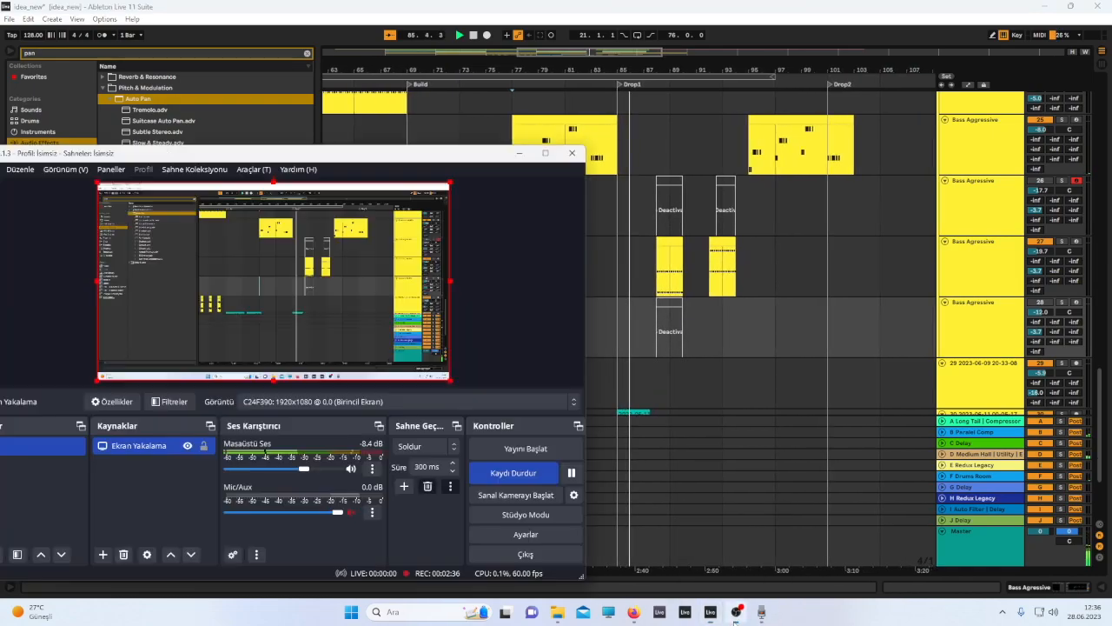
left_click(692, 324)
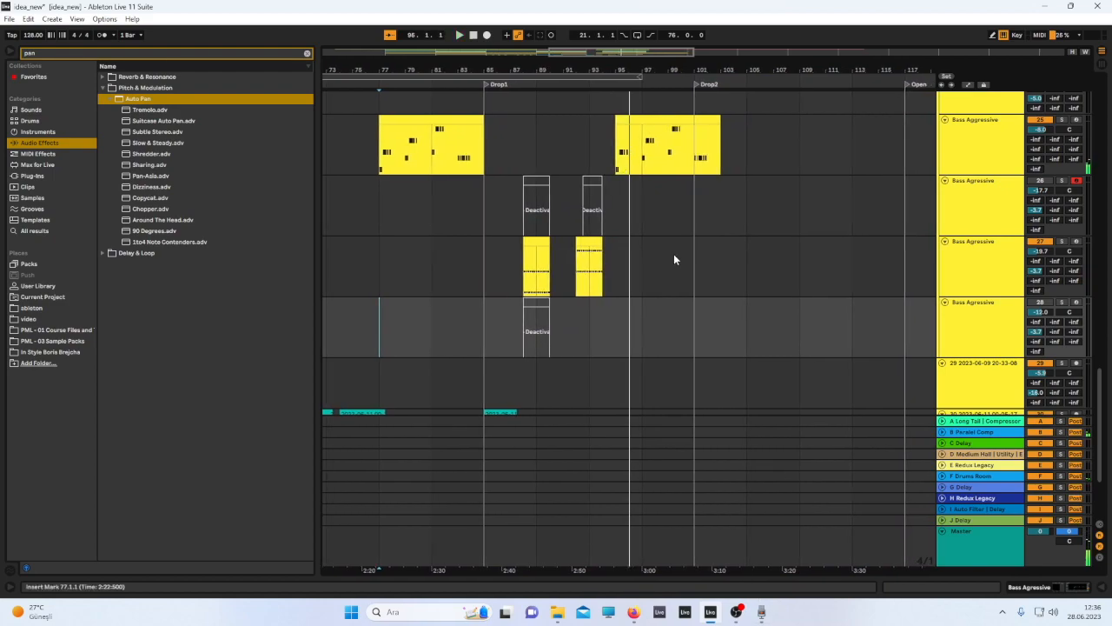
Scroll back to the start of the arrangement and up to the Sub Bass and Main Bass tracks.
scroll(640, 243, "up", 10)
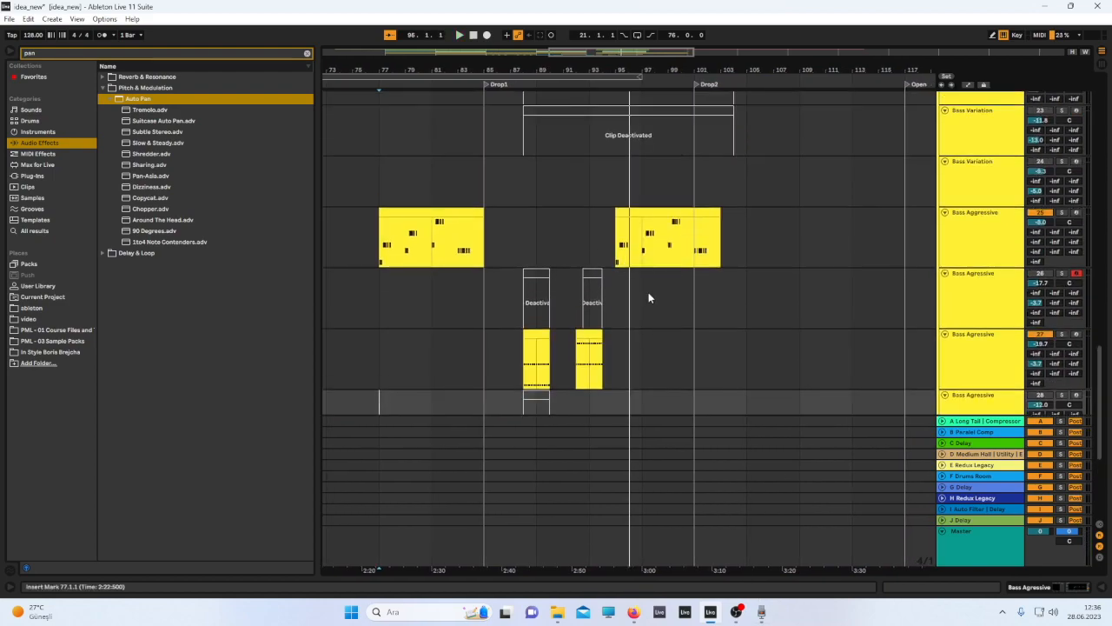
scroll(656, 308, "down", 6)
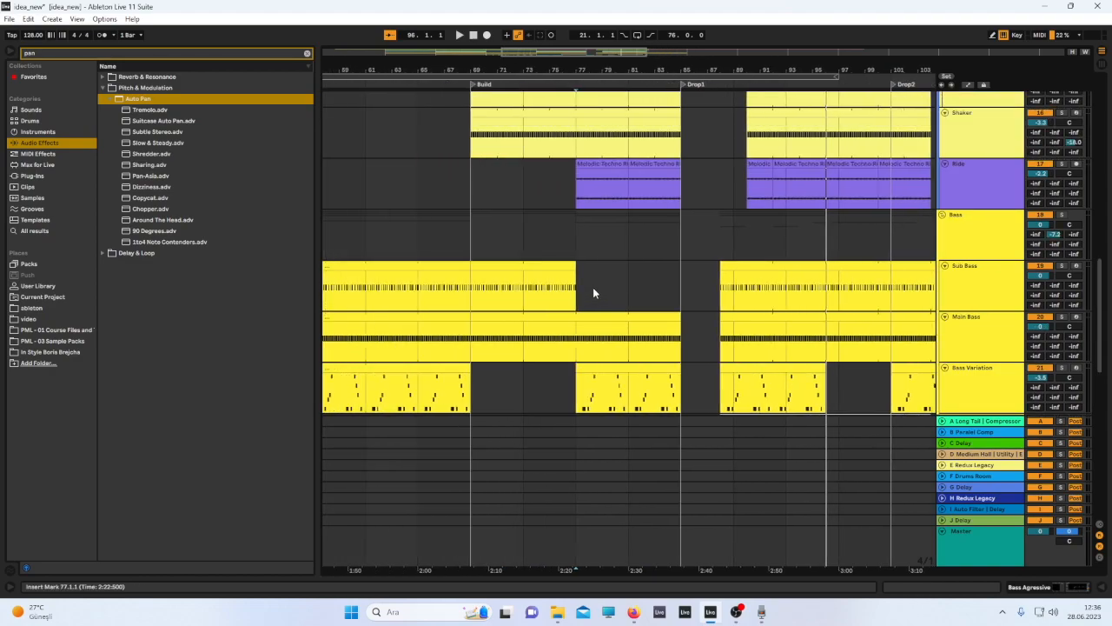
scroll(548, 313, "left", 3)
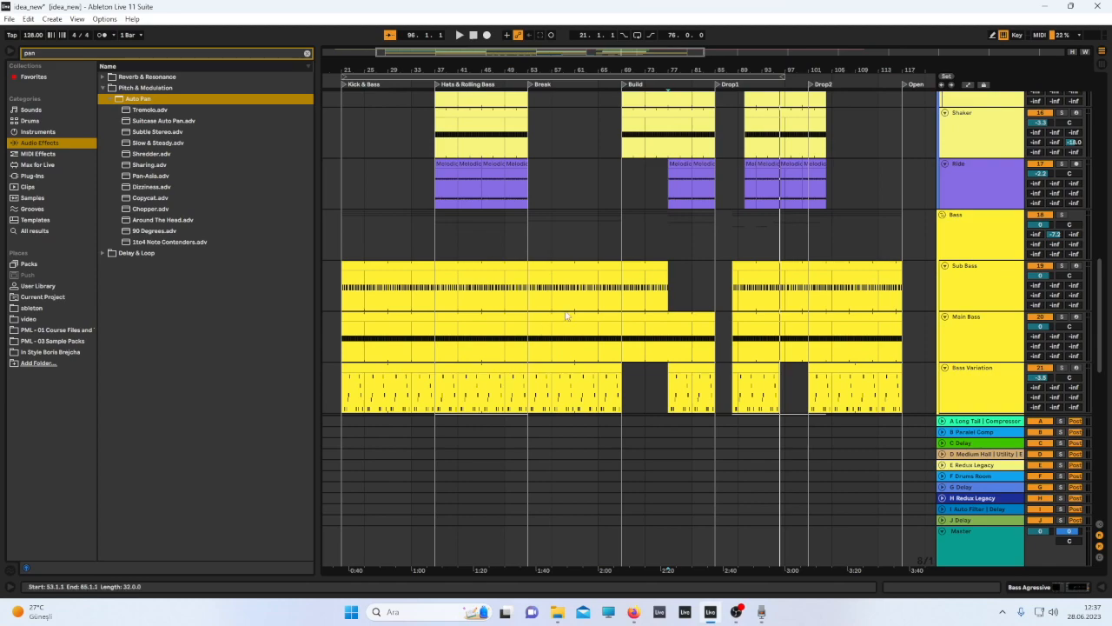
scroll(590, 299, "down", 1)
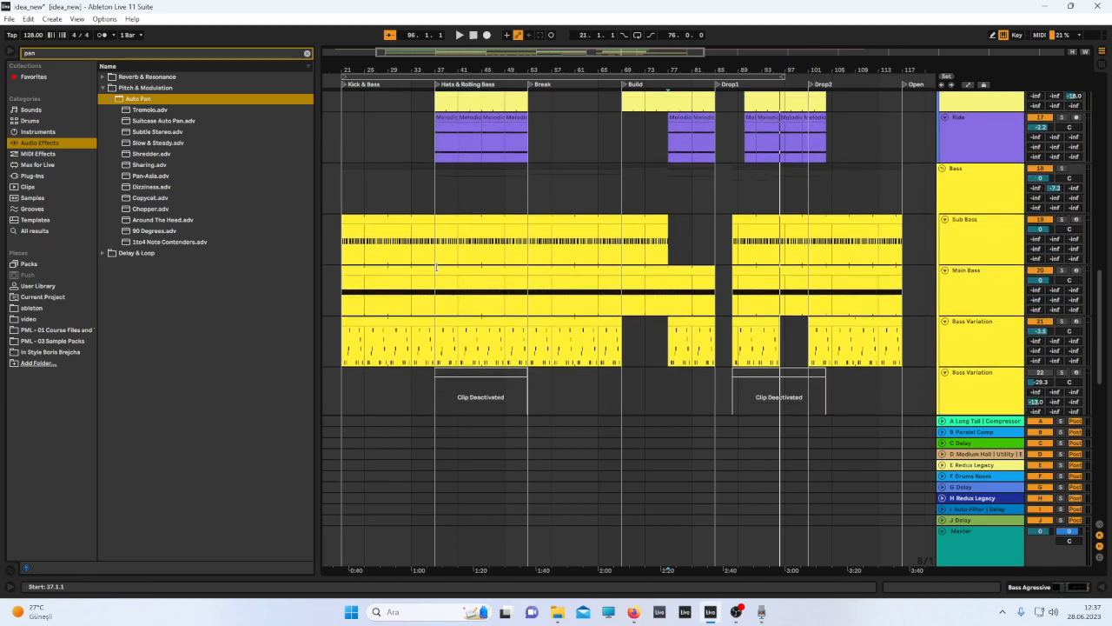
scroll(436, 266, "down", 1)
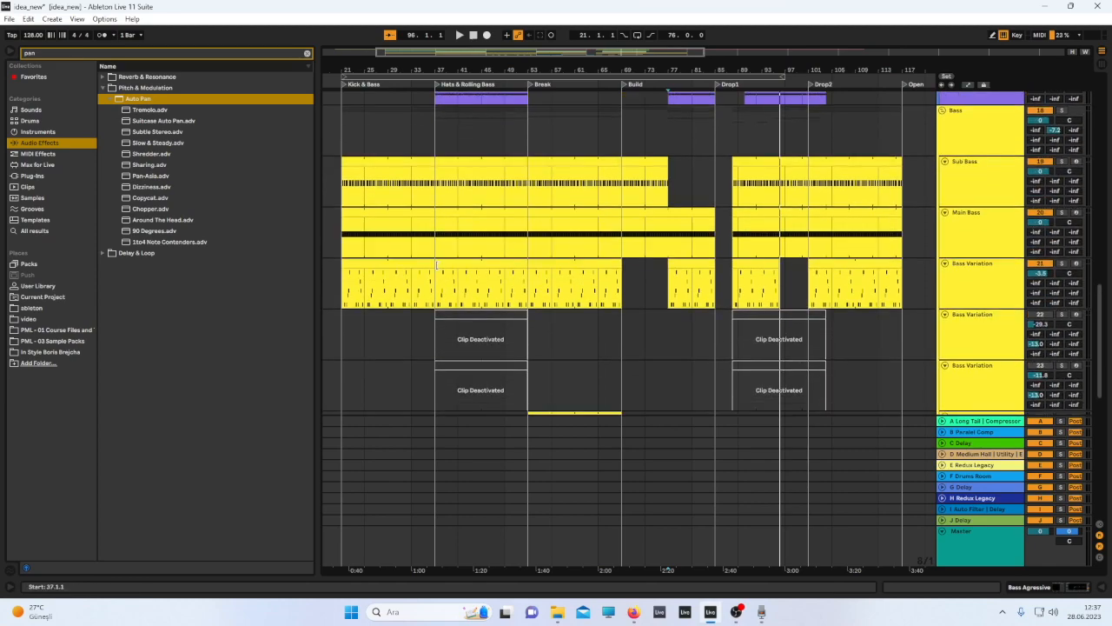
Solo the Bass Variation track and play it from bar 25.
left_click(1061, 264)
key("space")
left_click(345, 301)
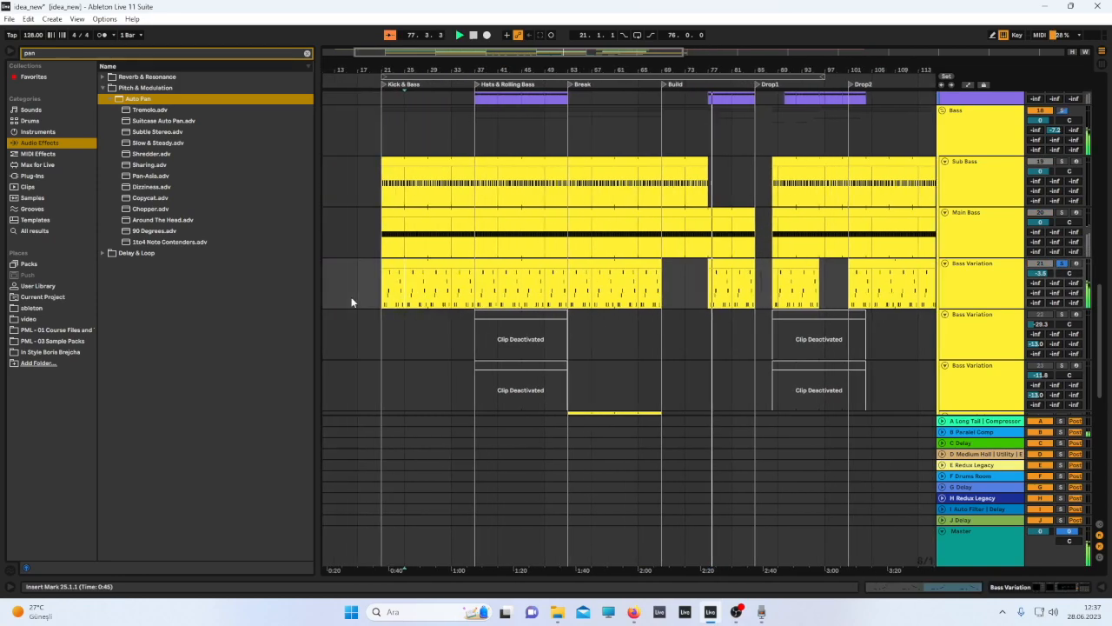
scroll(735, 310, "down", 3)
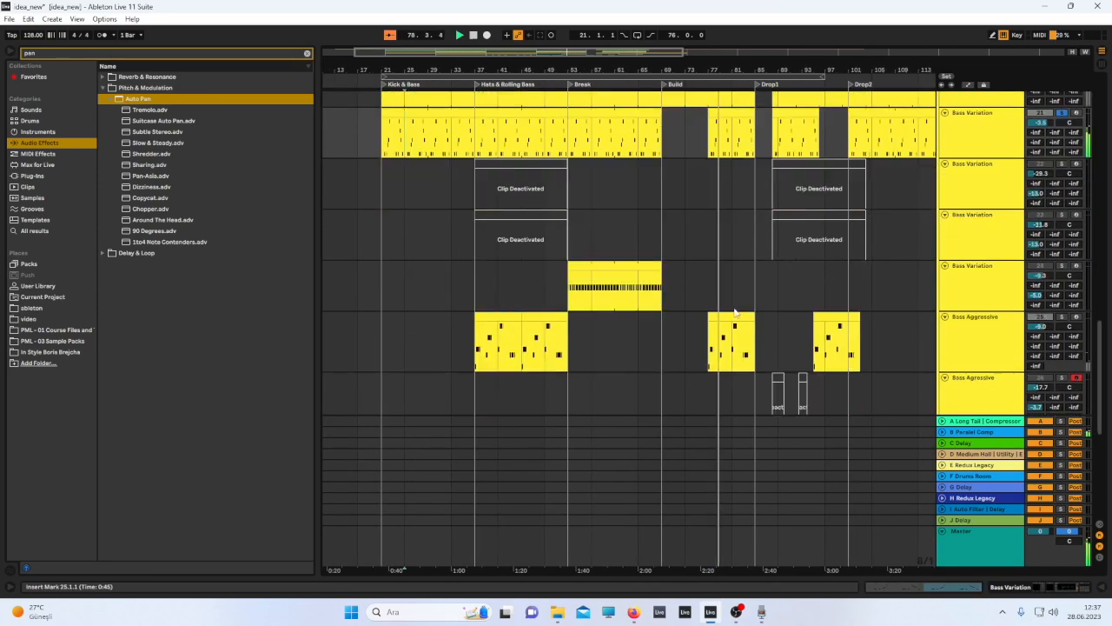
Set the insert marker at bar 77 on the Bass Aggressive track in the Build section and play from there.
scroll(691, 205, "right", 3)
scroll(690, 202, "left", 2)
scroll(704, 205, "up", 1)
scroll(737, 239, "right", 2)
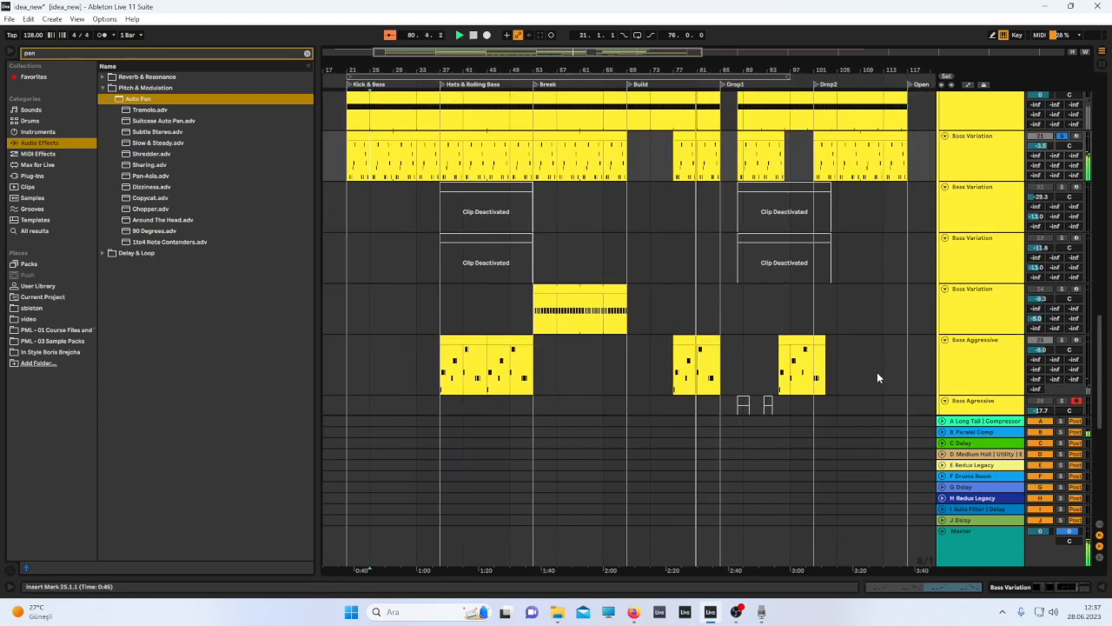
left_click(666, 375)
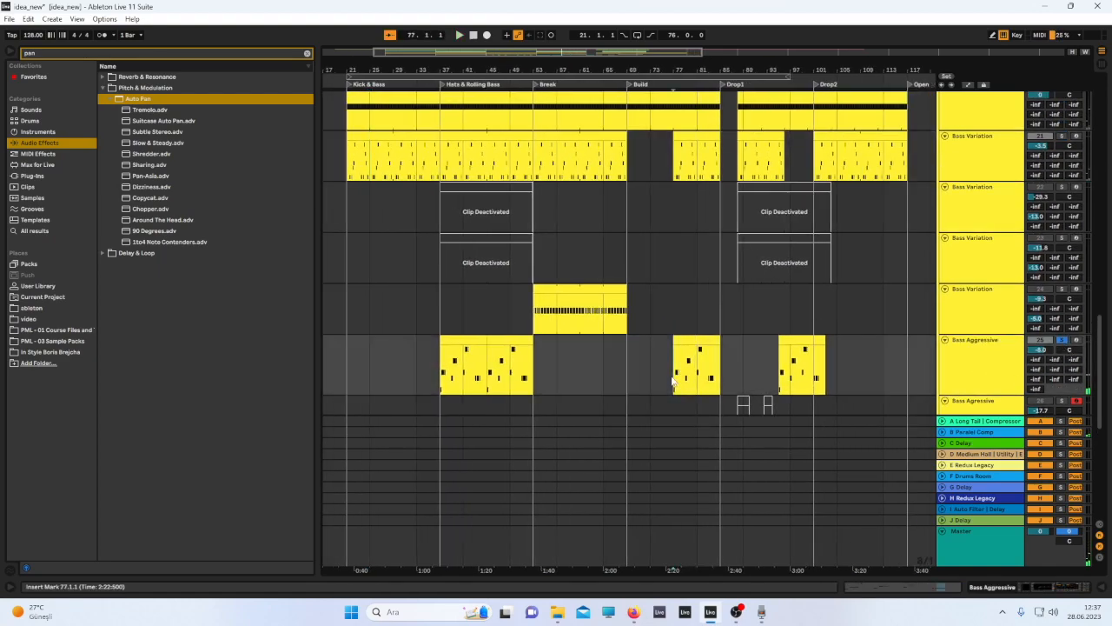
key("space")
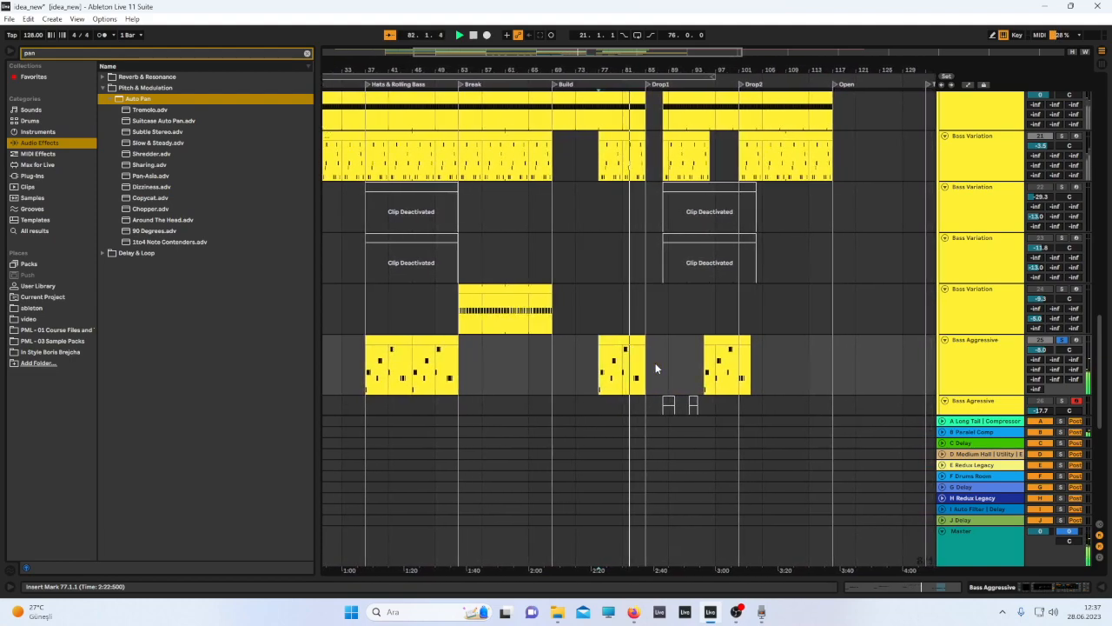
Solo the recorded Bass Agressive audio layer around Drop1 while playback runs.
scroll(704, 283, "down", 1)
scroll(705, 284, "down", 5)
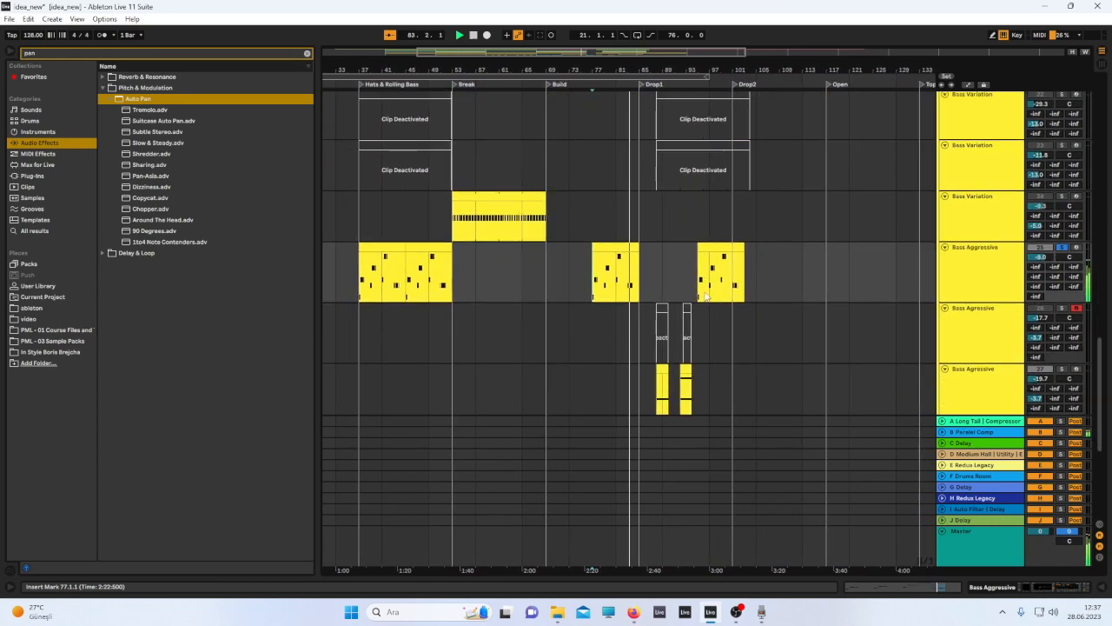
left_click(1075, 306)
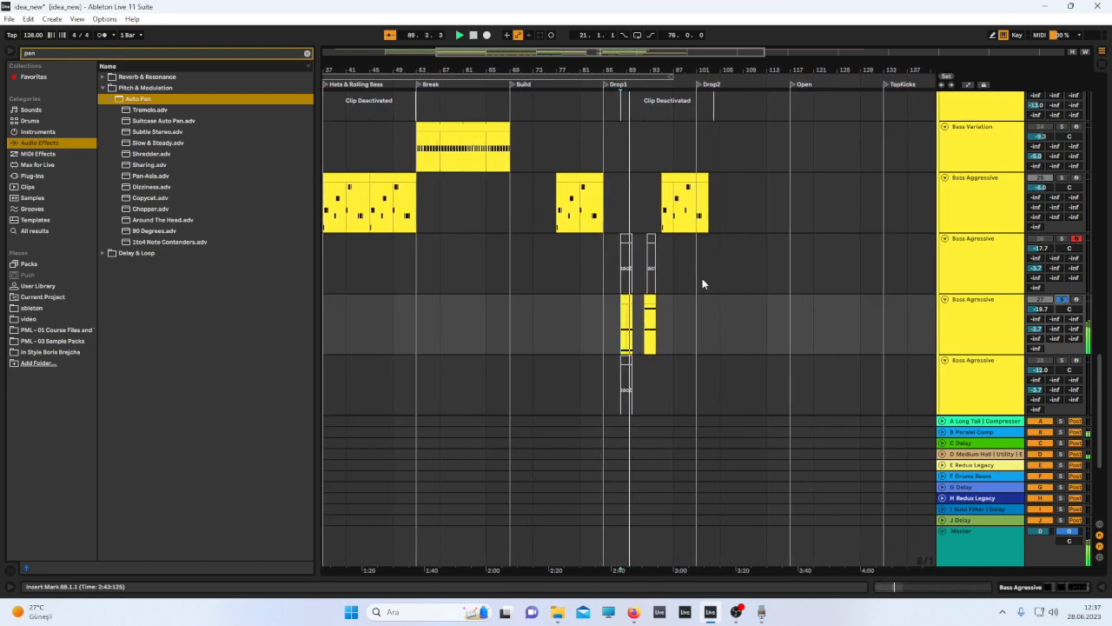
Place the insert marker at bar 21 on the Sub Bass track and open its device chain.
scroll(547, 269, "up", 5)
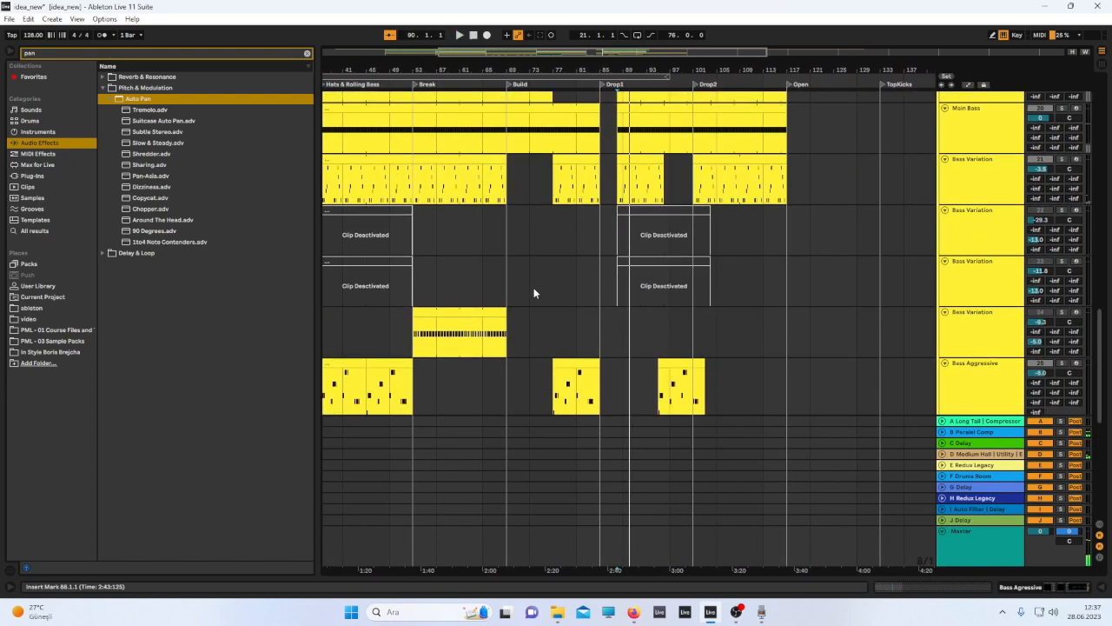
scroll(533, 293, "up", 2)
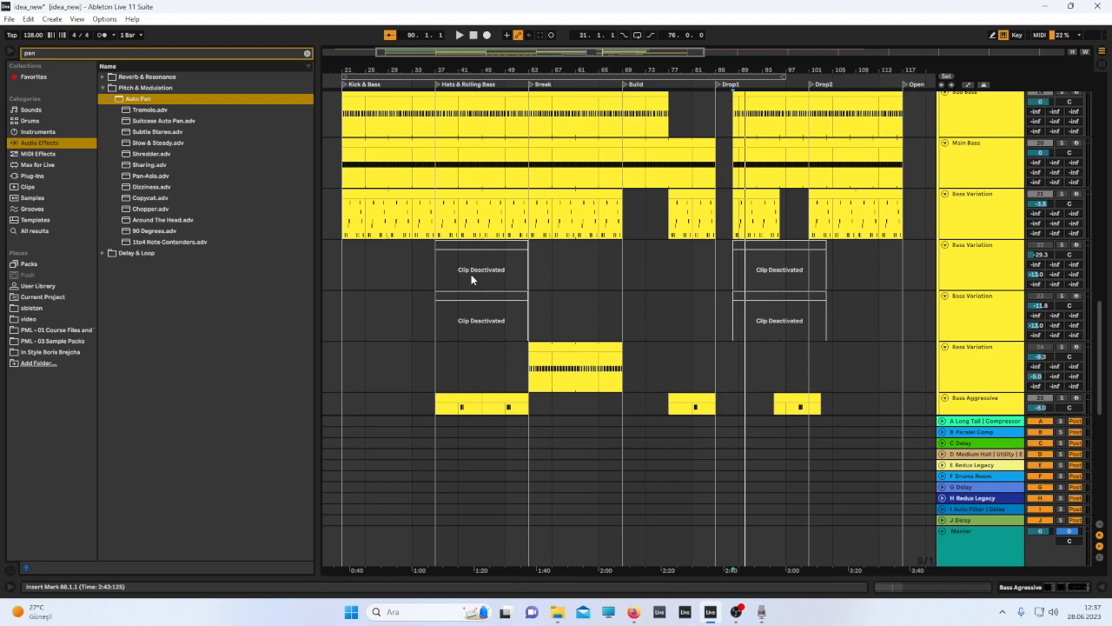
scroll(608, 196, "up", 4)
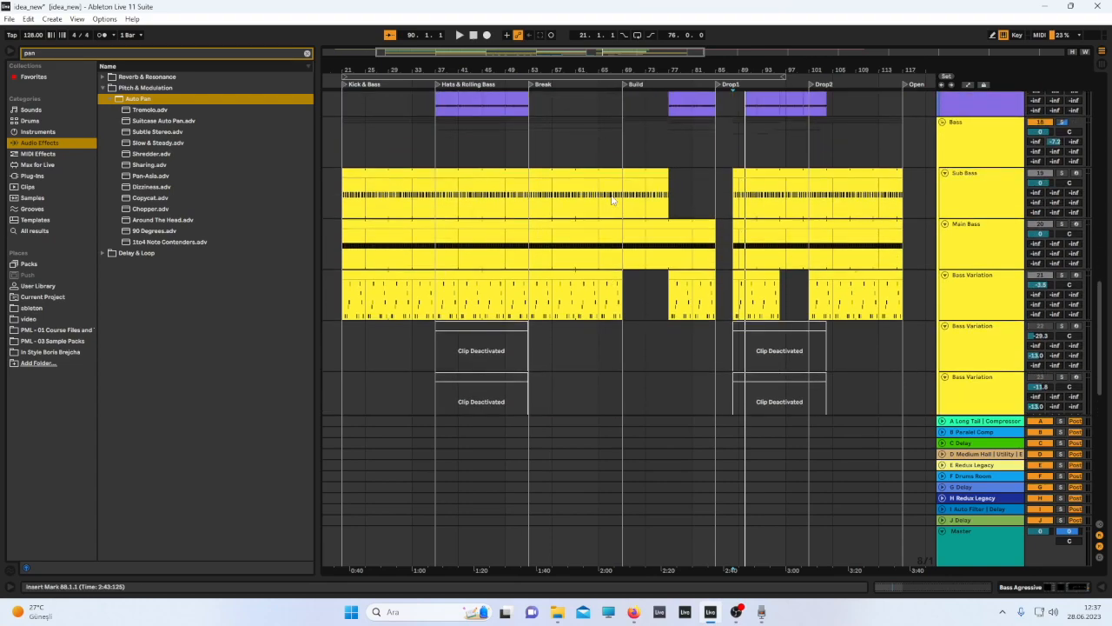
scroll(612, 200, "up", 2)
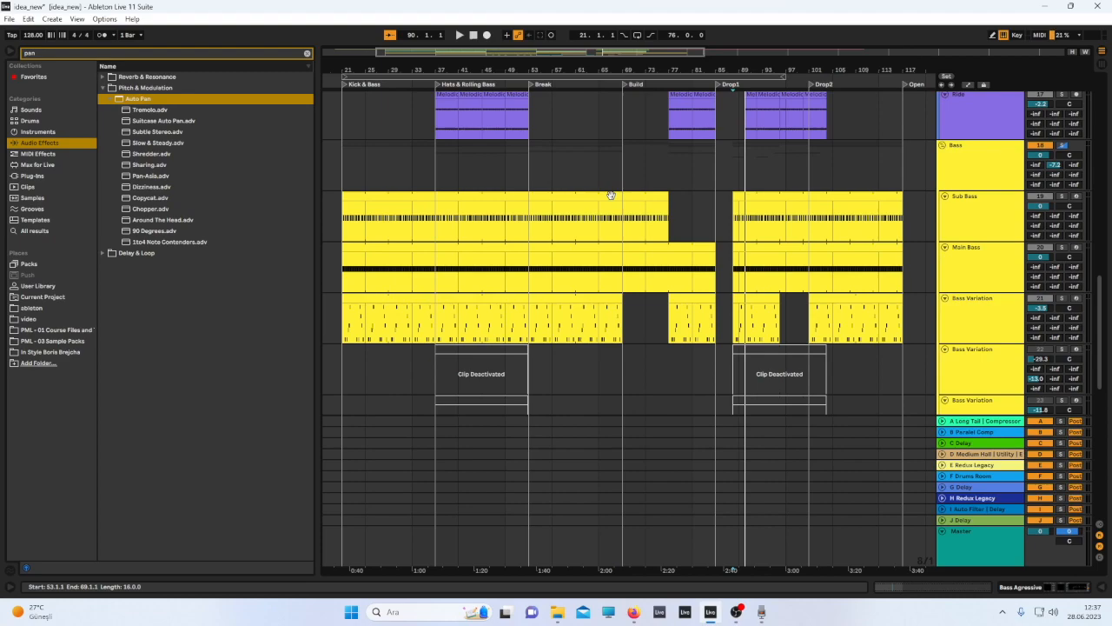
scroll(612, 264, "down", 1)
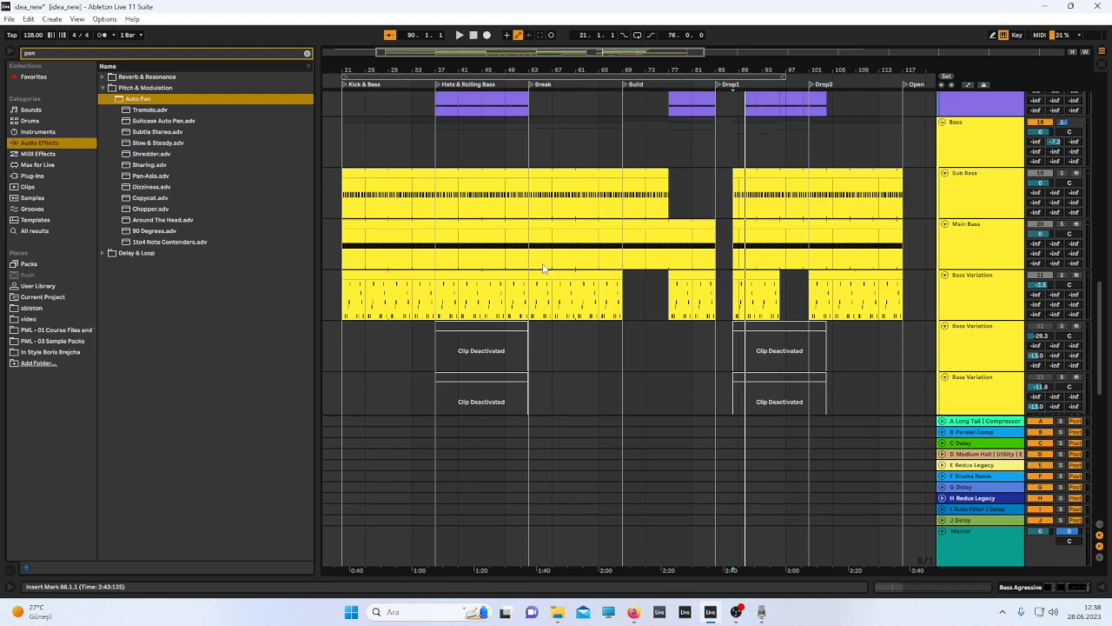
left_click(344, 240)
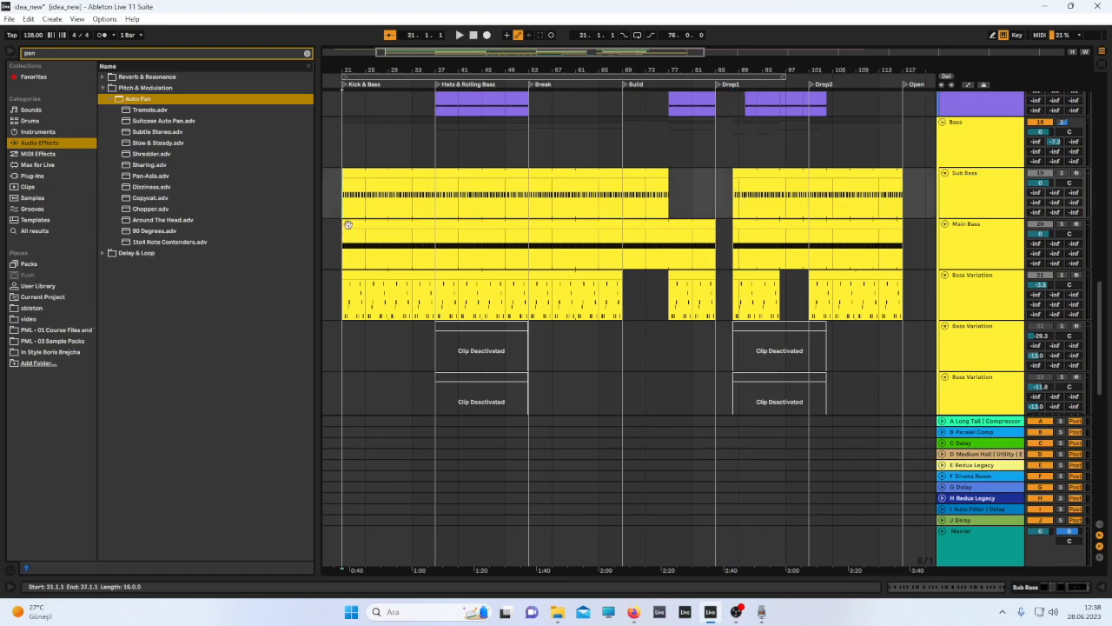
double_click(988, 194)
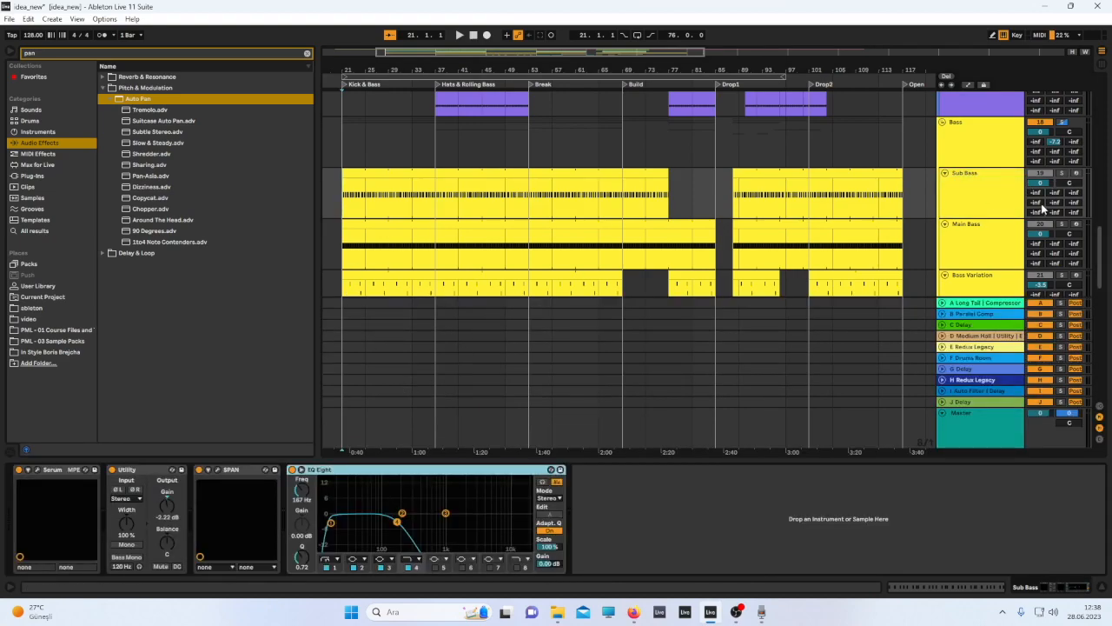
Solo the Sub Bass track, play it from bar 21 and stop.
left_click(1064, 177)
scroll(482, 228, "left", 5)
key("space")
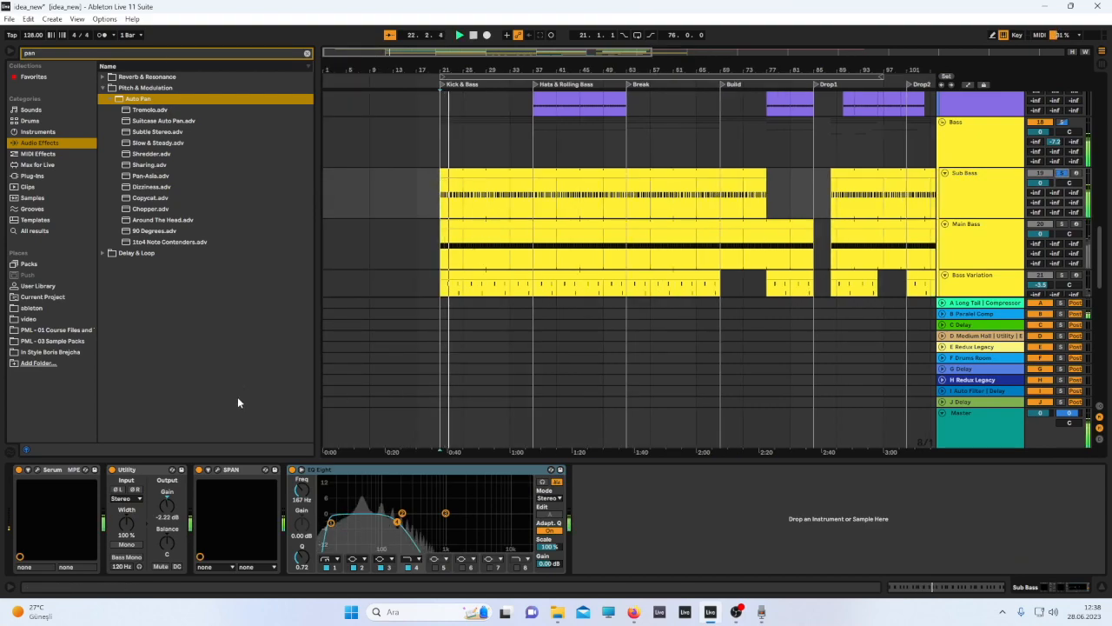
key("space")
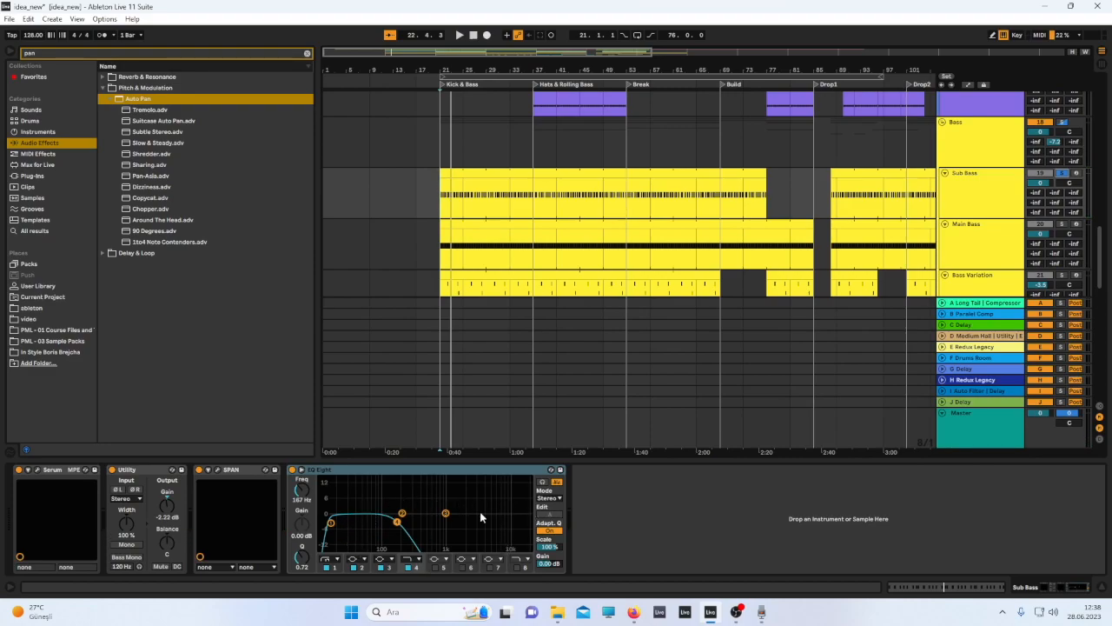
Open the Sub Bass track's SPAN and Serum windows side by side and play the track.
left_click(217, 470)
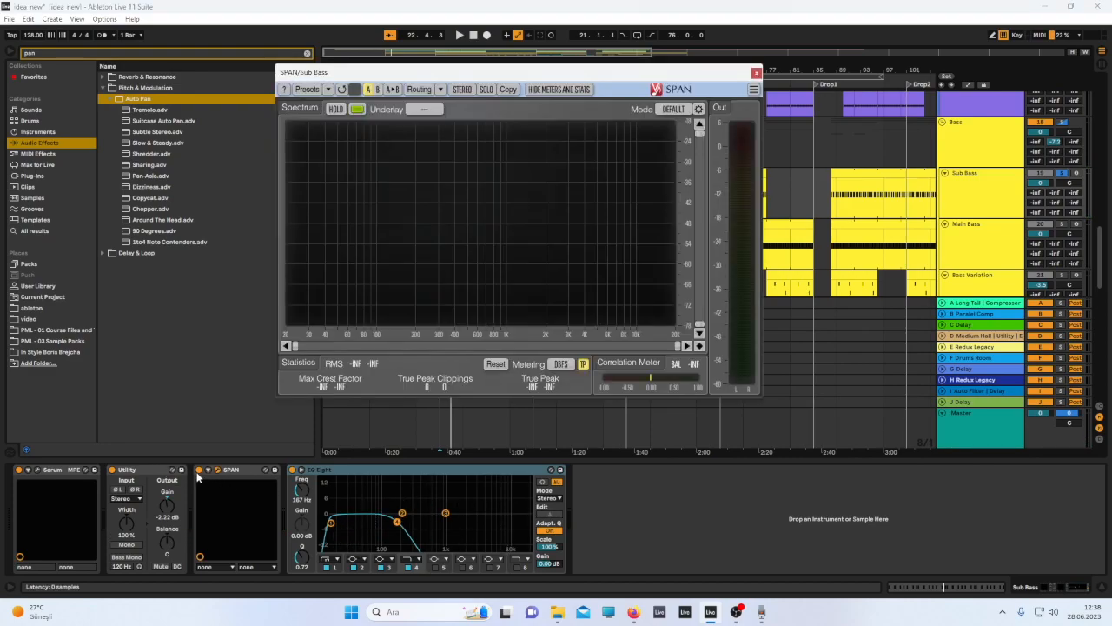
left_click(35, 470)
left_click_drag(499, 74, 282, 81)
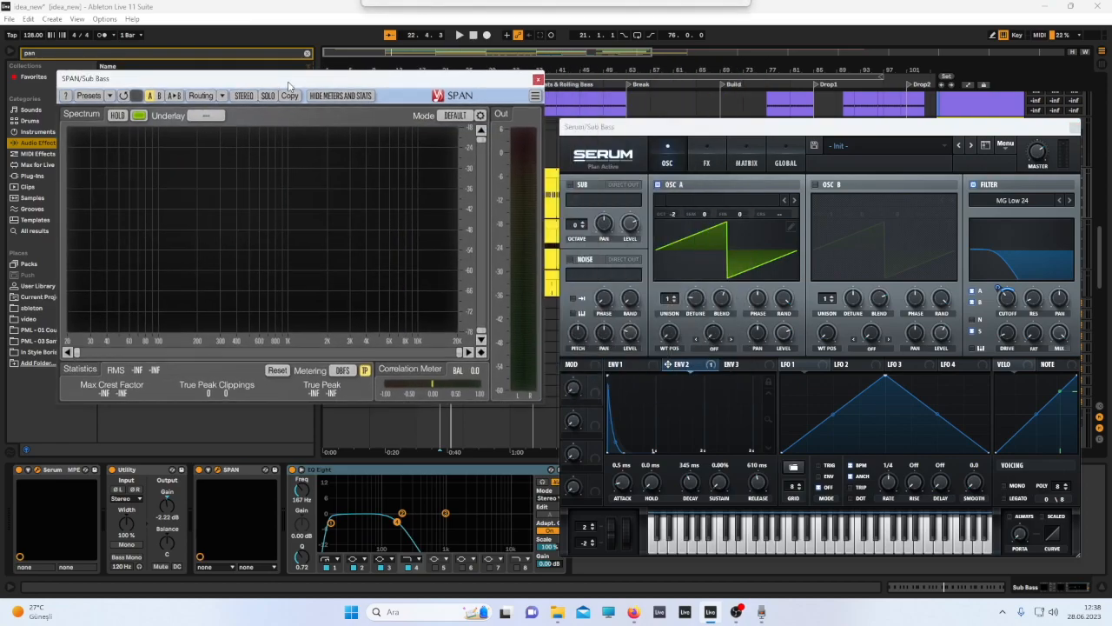
left_click_drag(606, 131, 587, 76)
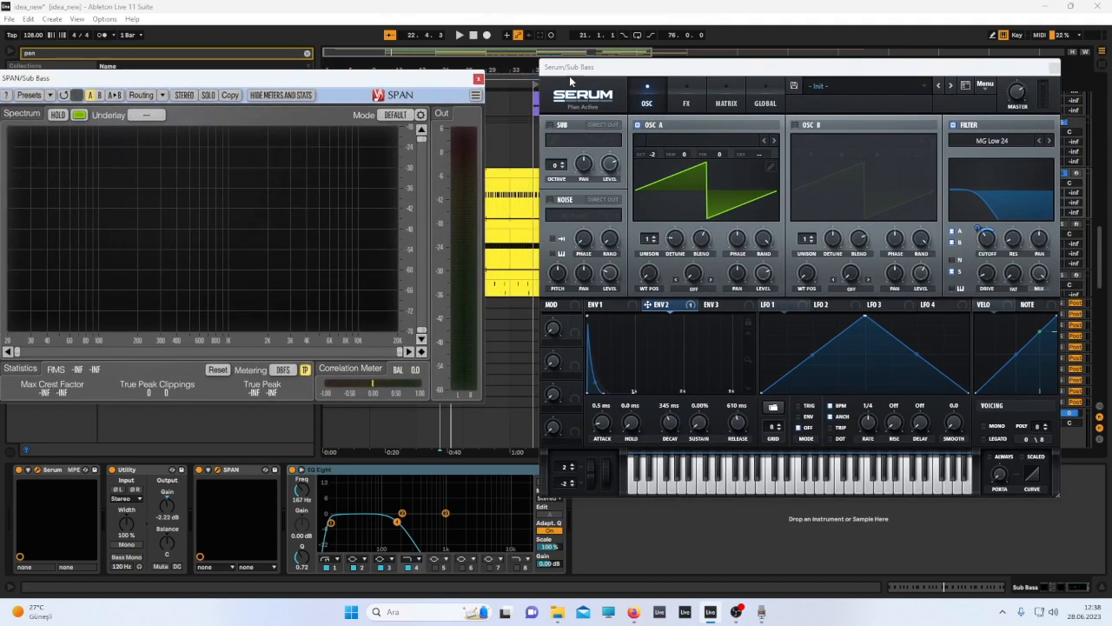
key("space")
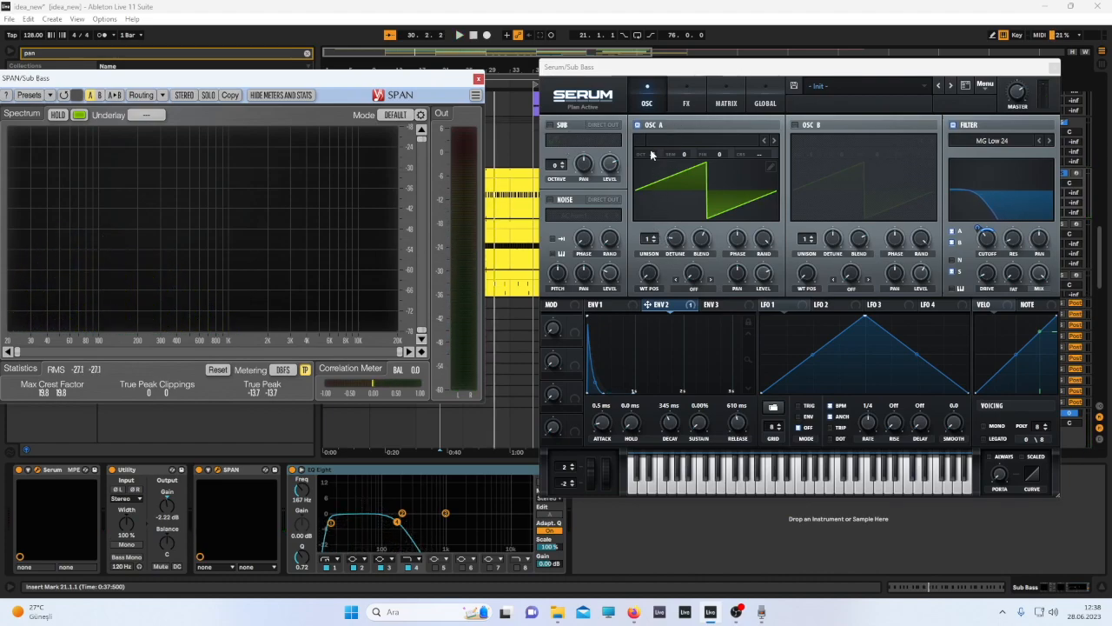
Replay the Sub Bass while inspecting Serum's oscillator and FX pages and the SPAN spectrum.
left_click_drag(651, 154, 657, 177)
key("space")
key("space")
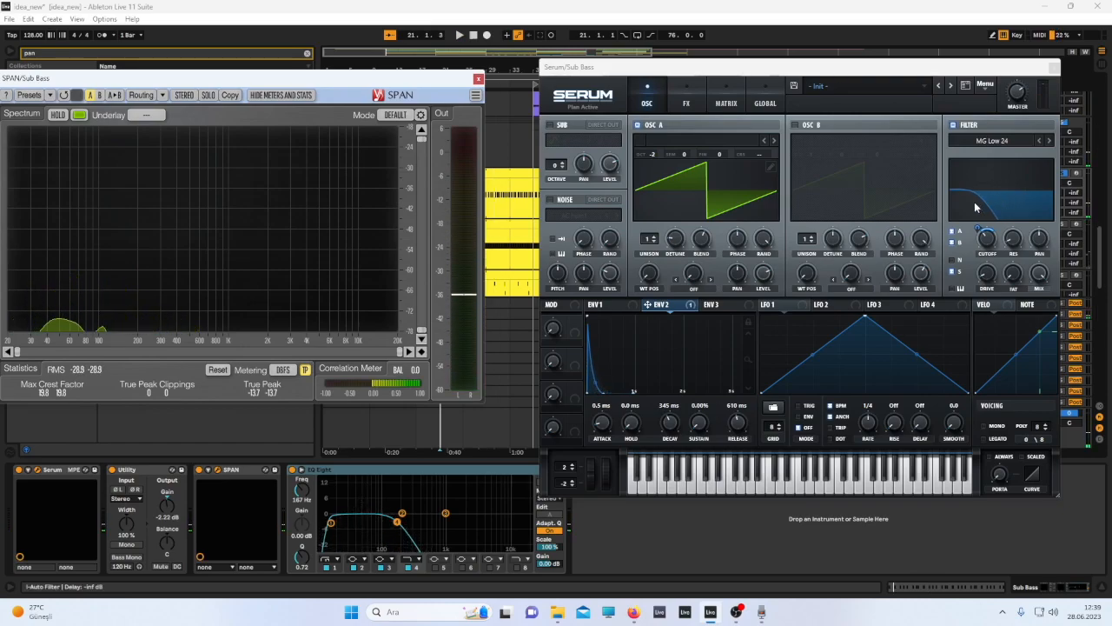
key("space")
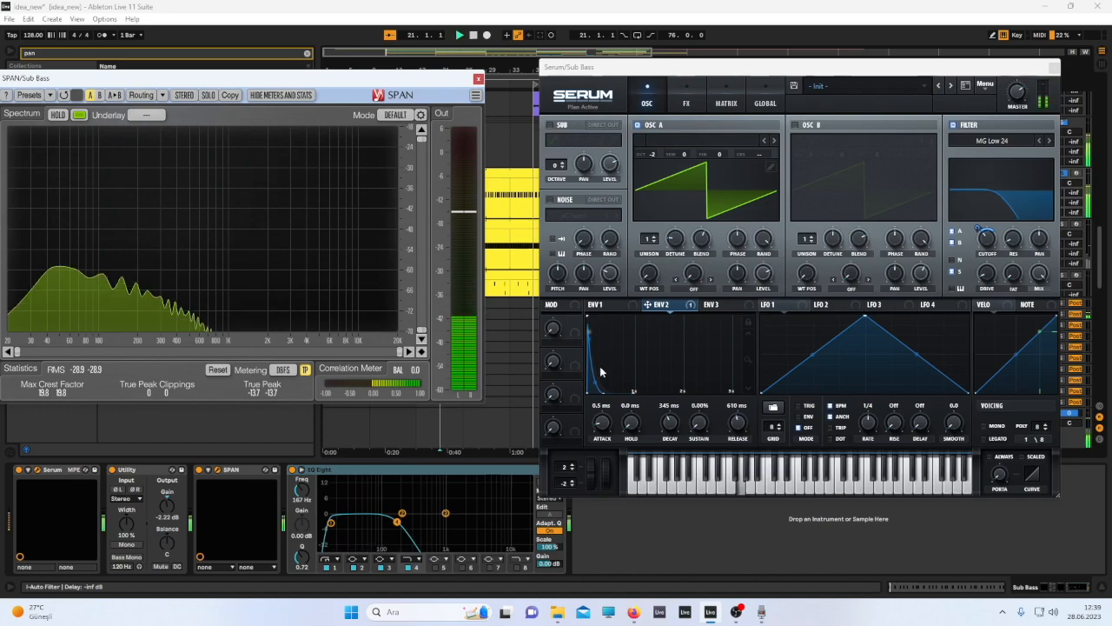
left_click(676, 105)
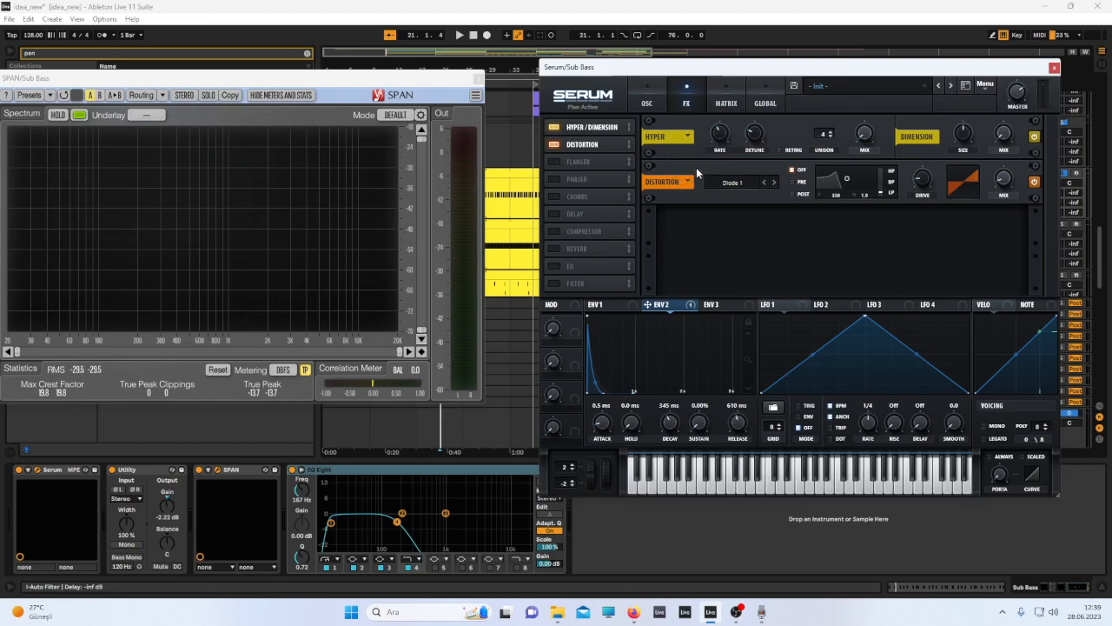
left_click(660, 105)
key("space")
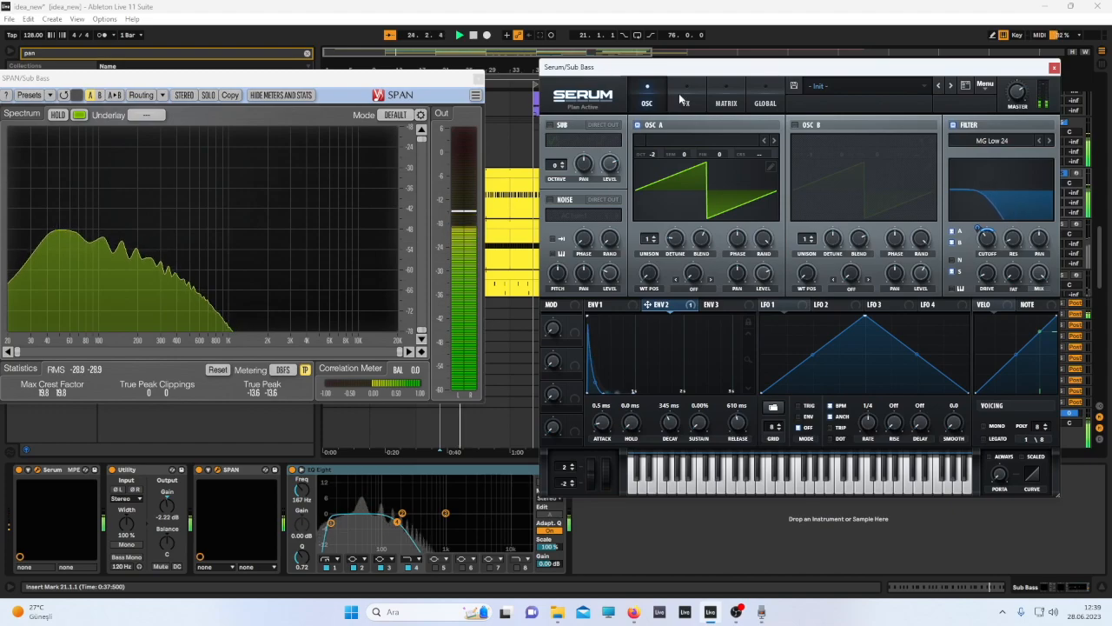
Close the plugin windows and inspect the device chains of the Main Bass, Bass Variation and Bass Agressive tracks.
left_click(1054, 68)
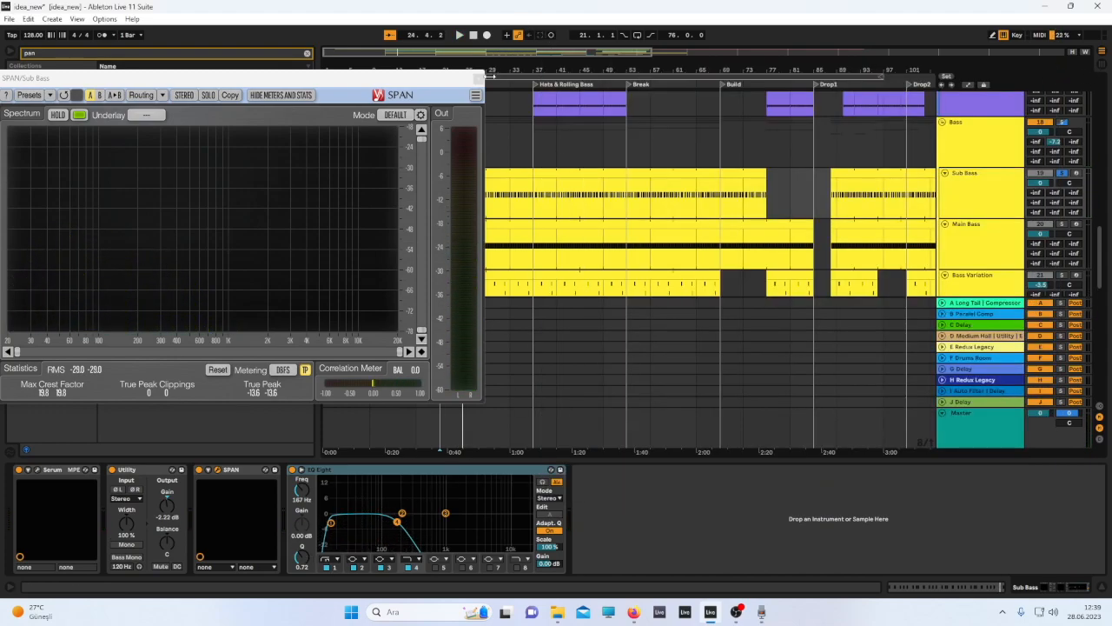
left_click(476, 78)
left_click(978, 266)
scroll(966, 284, "down", 1)
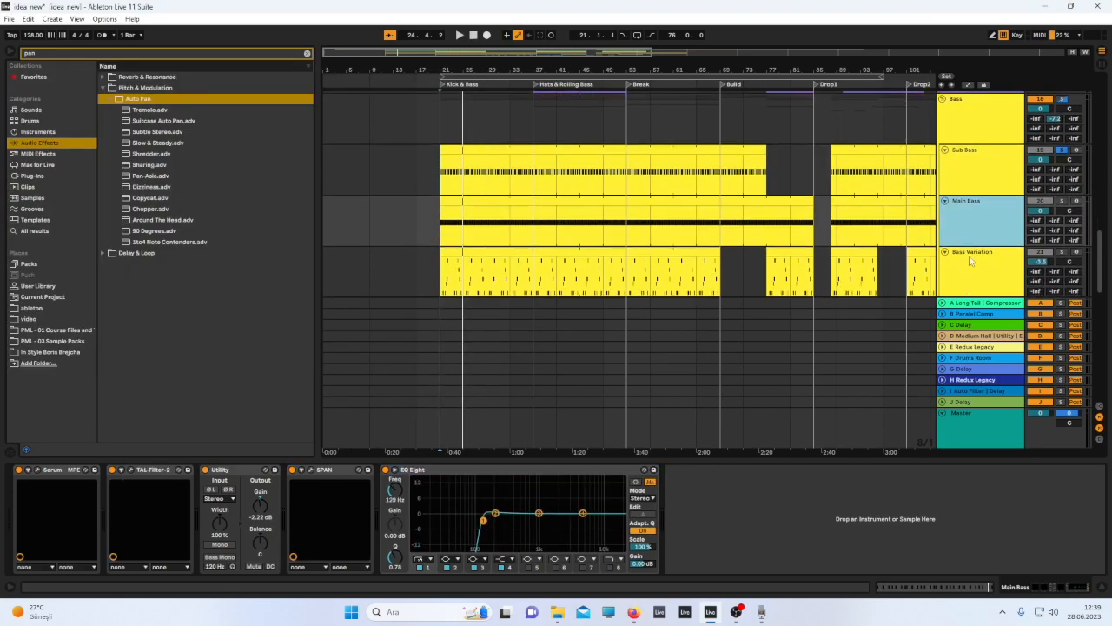
left_click(975, 253)
scroll(975, 251, "down", 3)
scroll(974, 251, "down", 4)
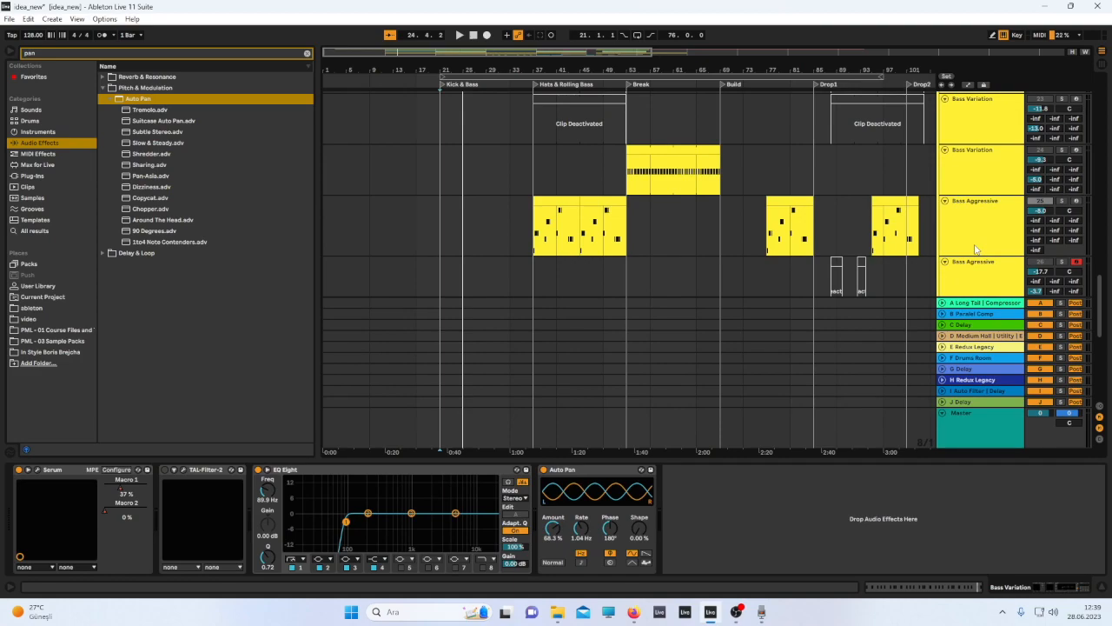
left_click(974, 248)
scroll(974, 243, "down", 3)
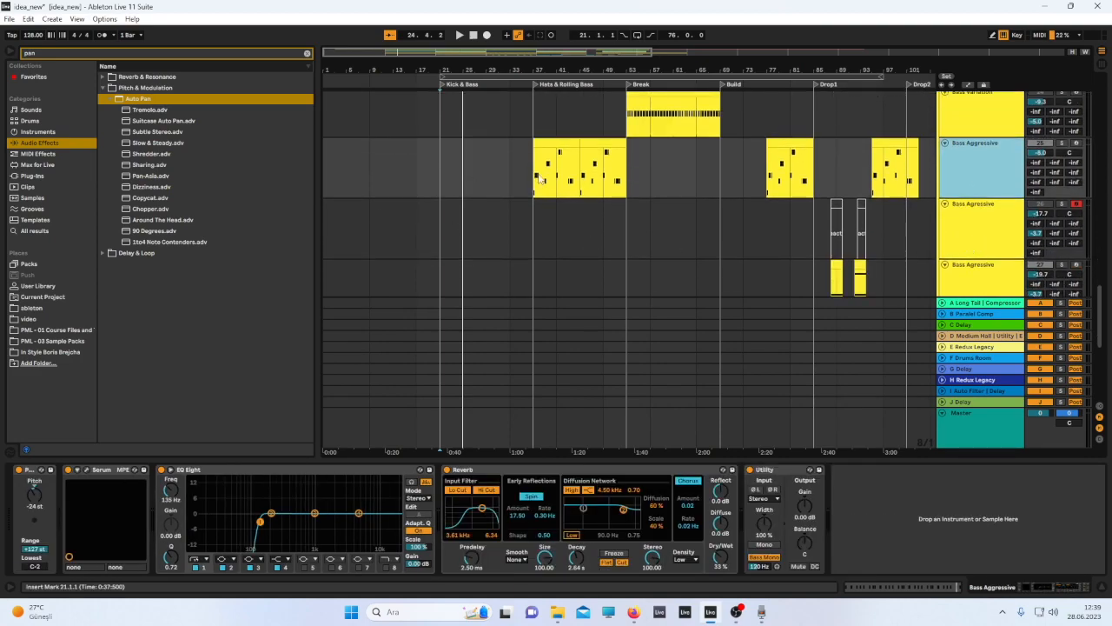
scroll(549, 198, "up", 5)
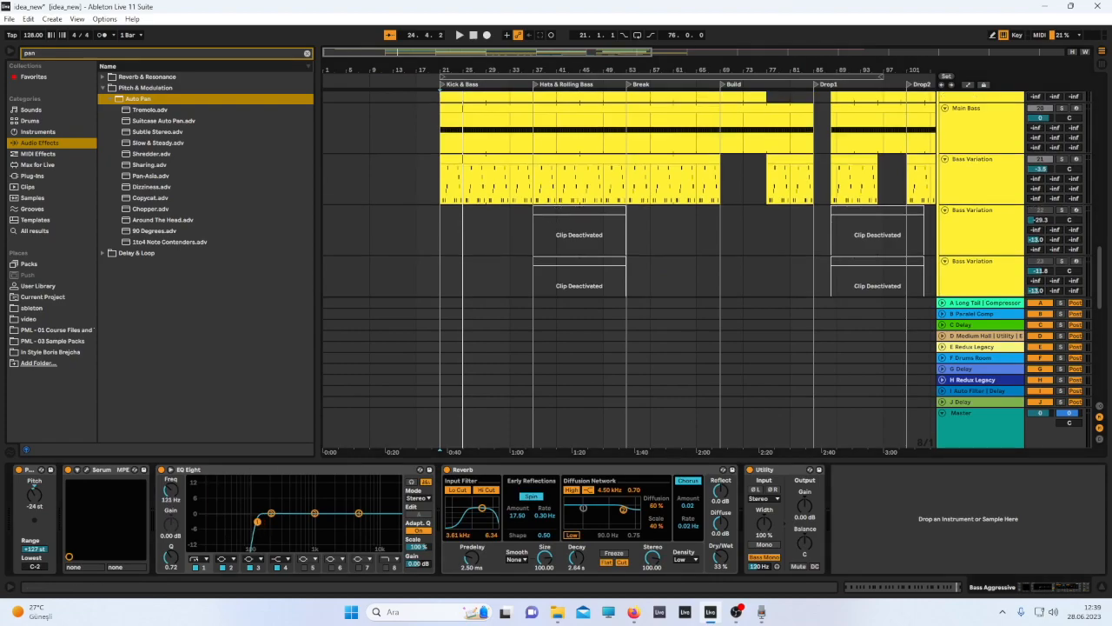
scroll(521, 304, "up", 3)
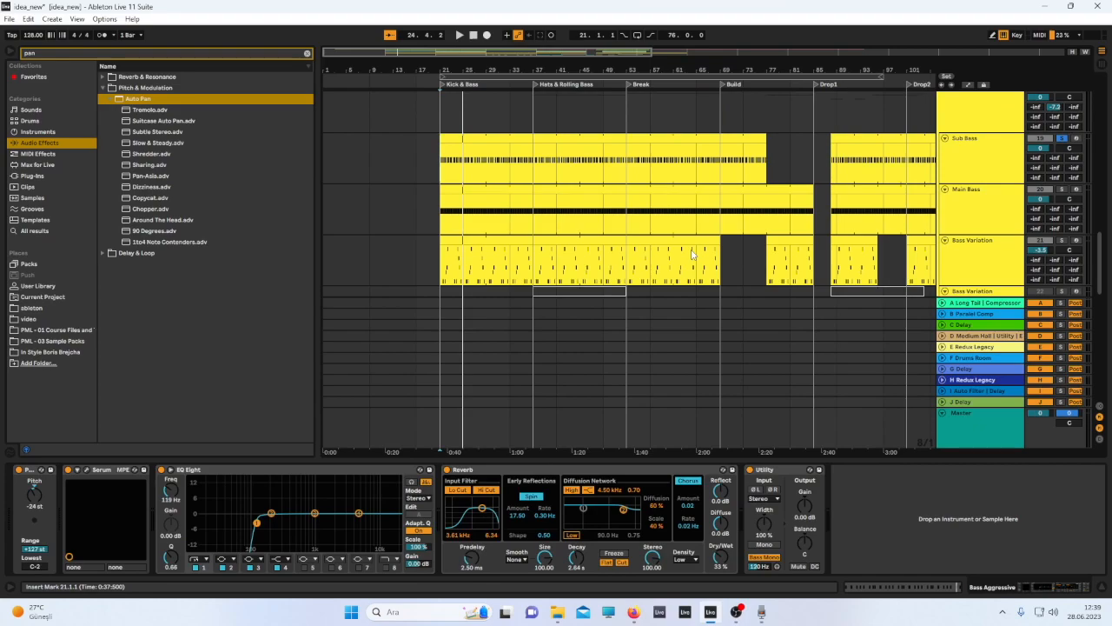
Solo and play the Main Bass track, briefly opening its TAL-Filter-2 window.
left_click(1052, 201)
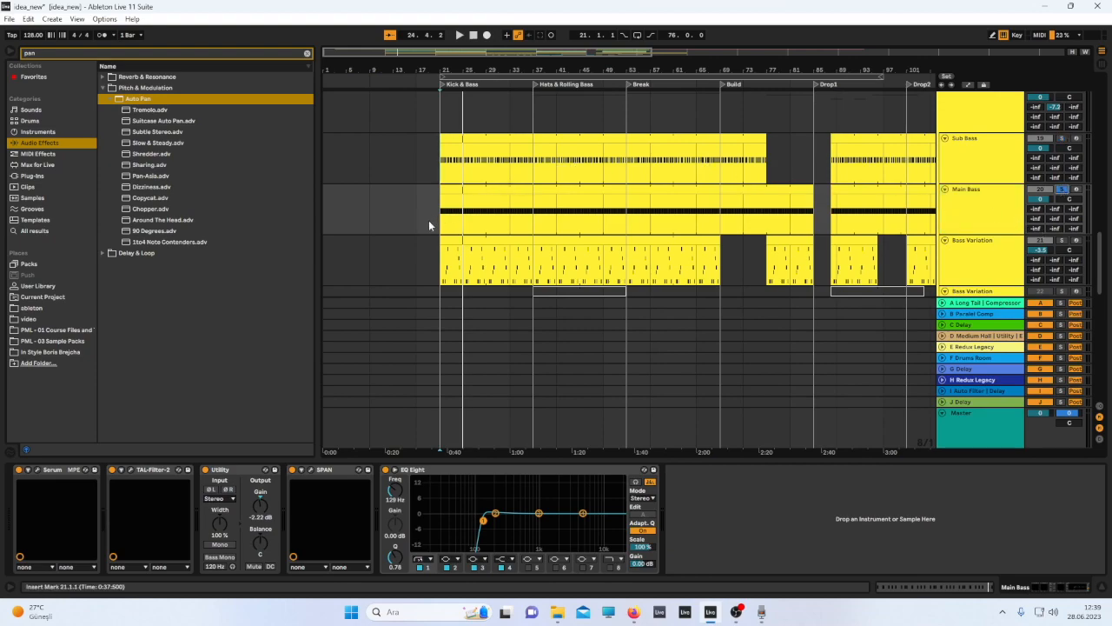
key("space")
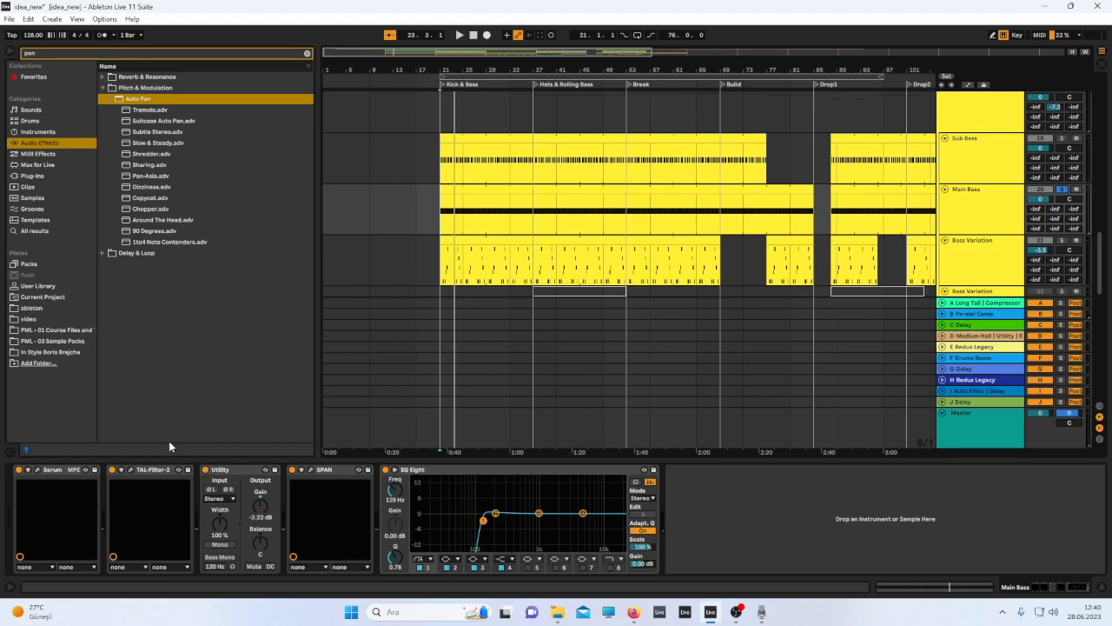
left_click(131, 469)
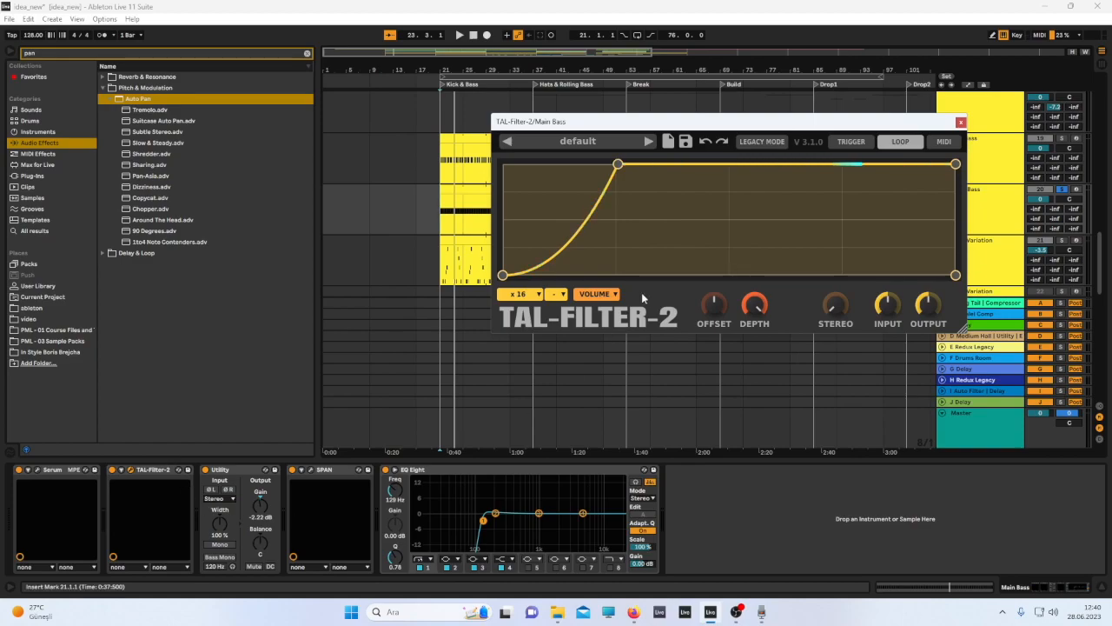
left_click(960, 122)
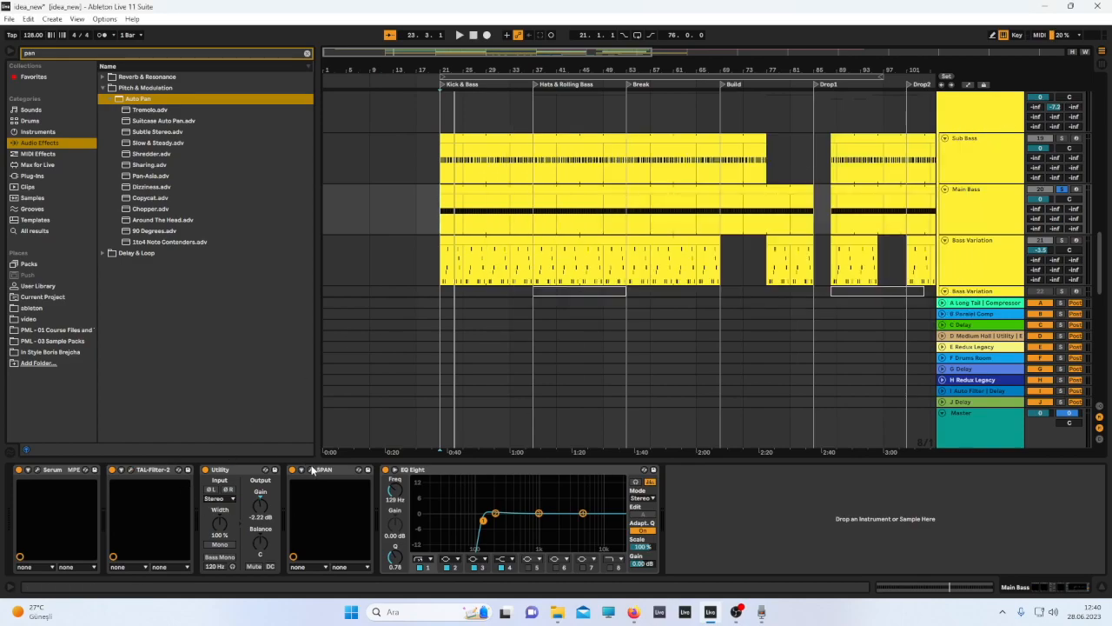
Open the Main Bass track's SPAN and Serum windows, arrange them, and play the track.
left_click(312, 469)
left_click(36, 469)
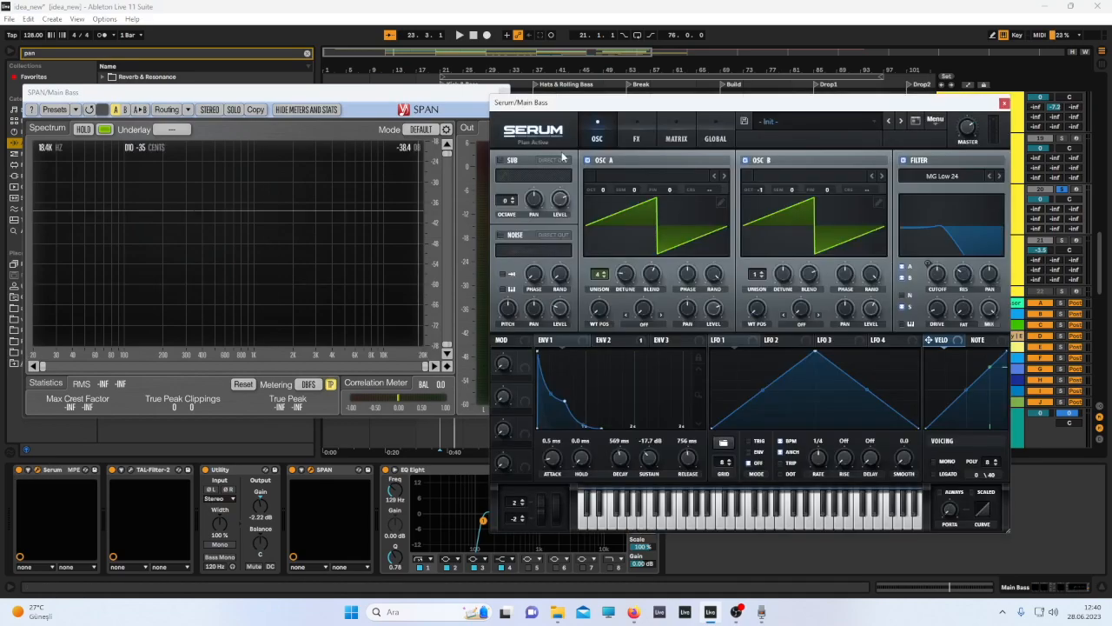
left_click_drag(702, 98, 716, 52)
left_click_drag(407, 96, 383, 97)
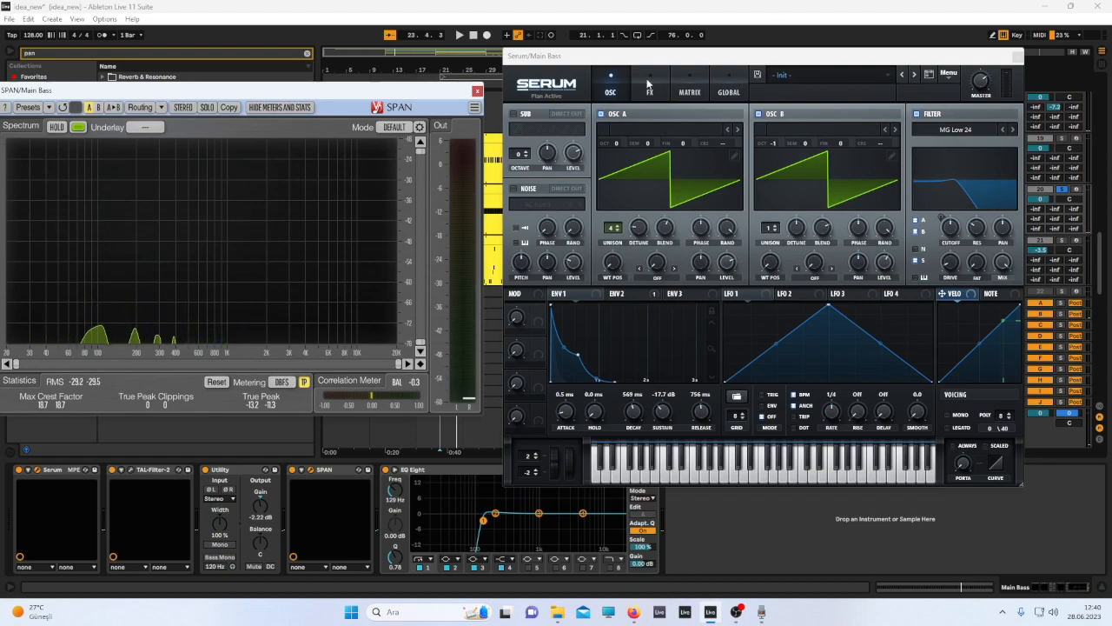
key("space")
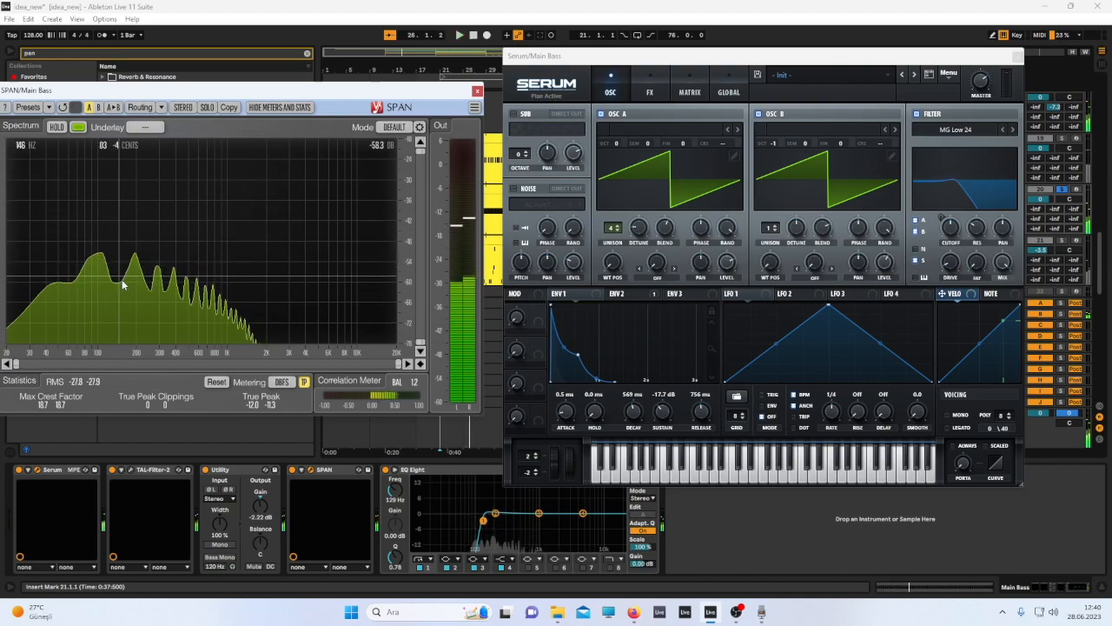
Play the Main Bass with Serum's Oscillator B switched off, then switch Oscillator B back on.
key("space")
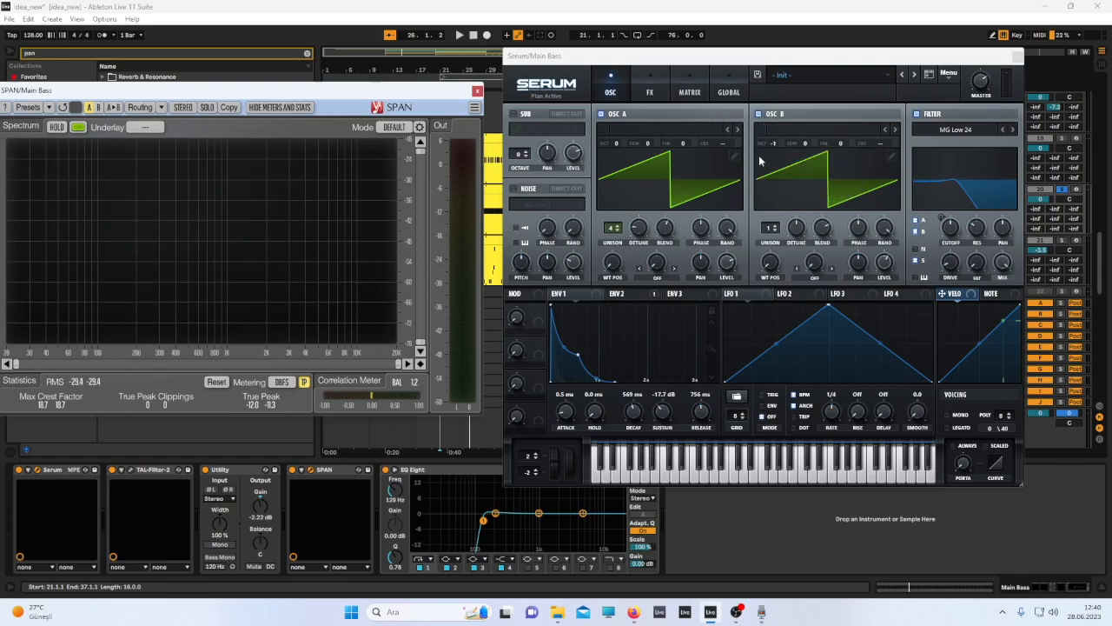
right_click(761, 115)
left_click(757, 113)
key("space")
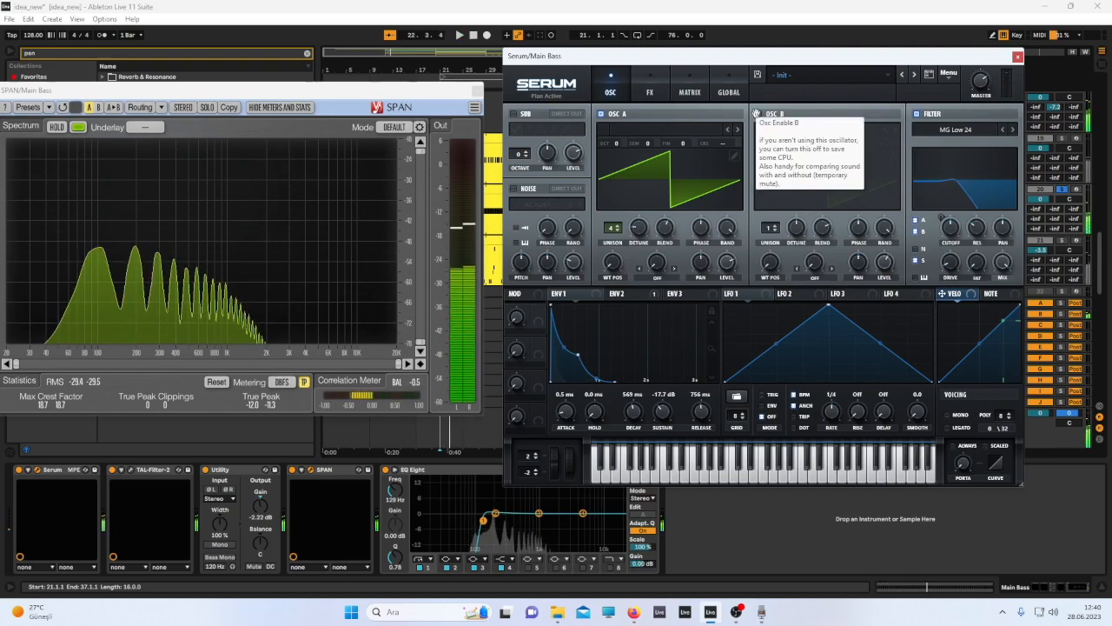
left_click(757, 114)
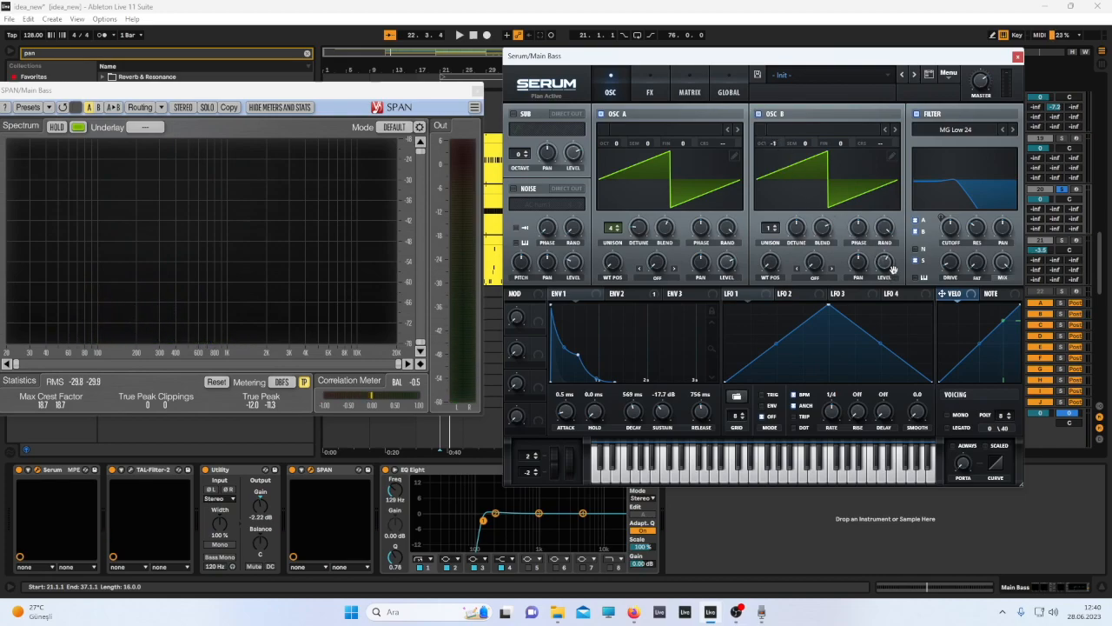
Open Serum's Env 2 page, stop playback, and solo the Main Bass track.
mouse_move(882, 264)
left_click(619, 294)
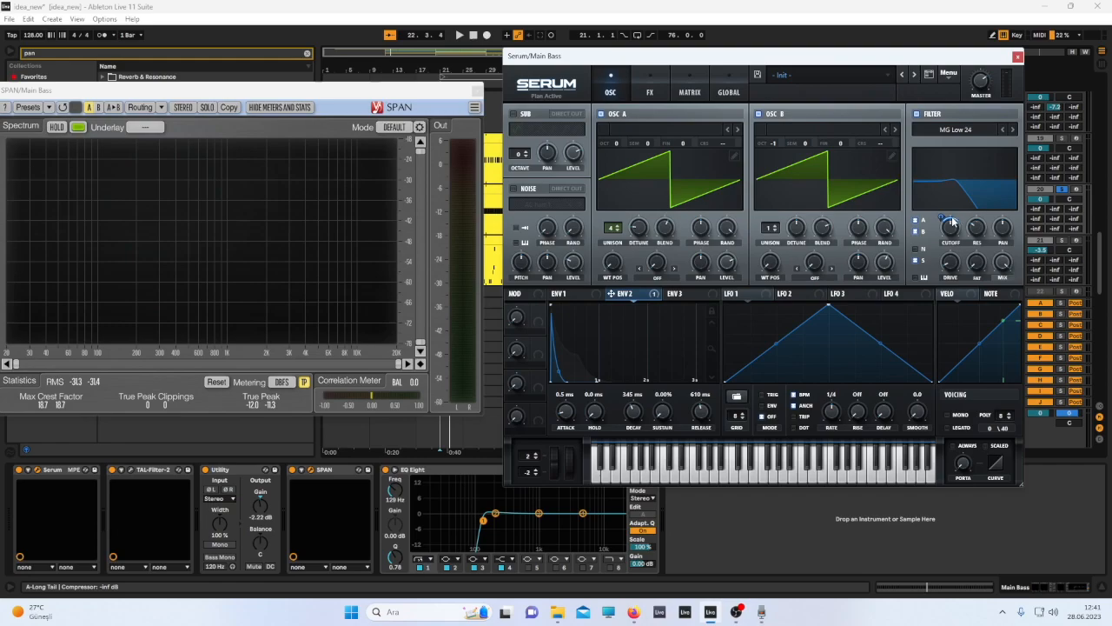
key("space")
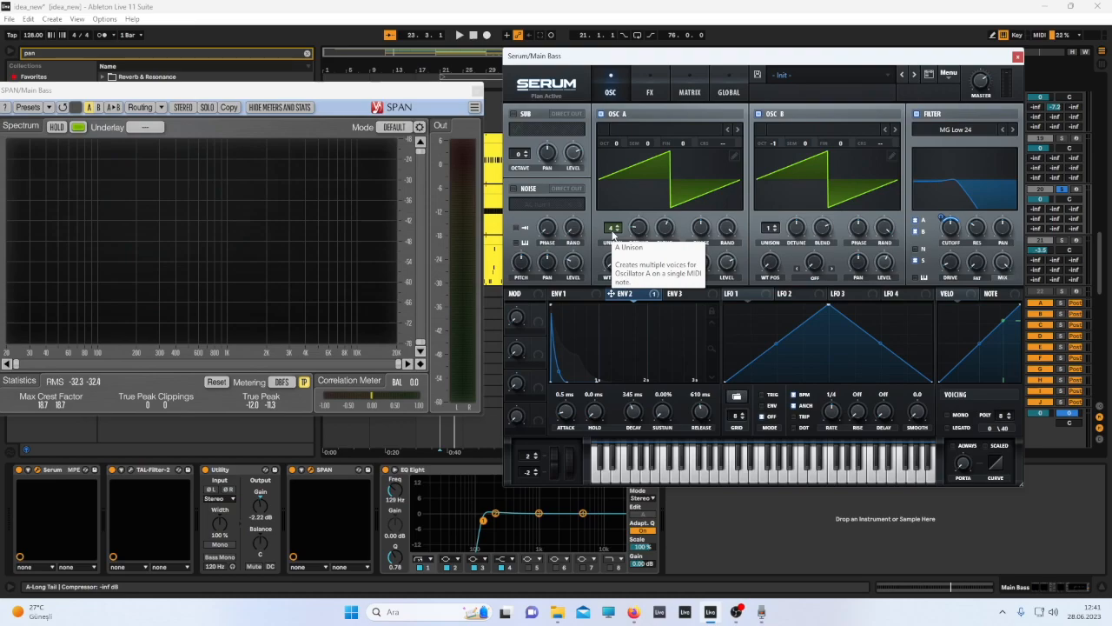
scroll(612, 230, "up", 3)
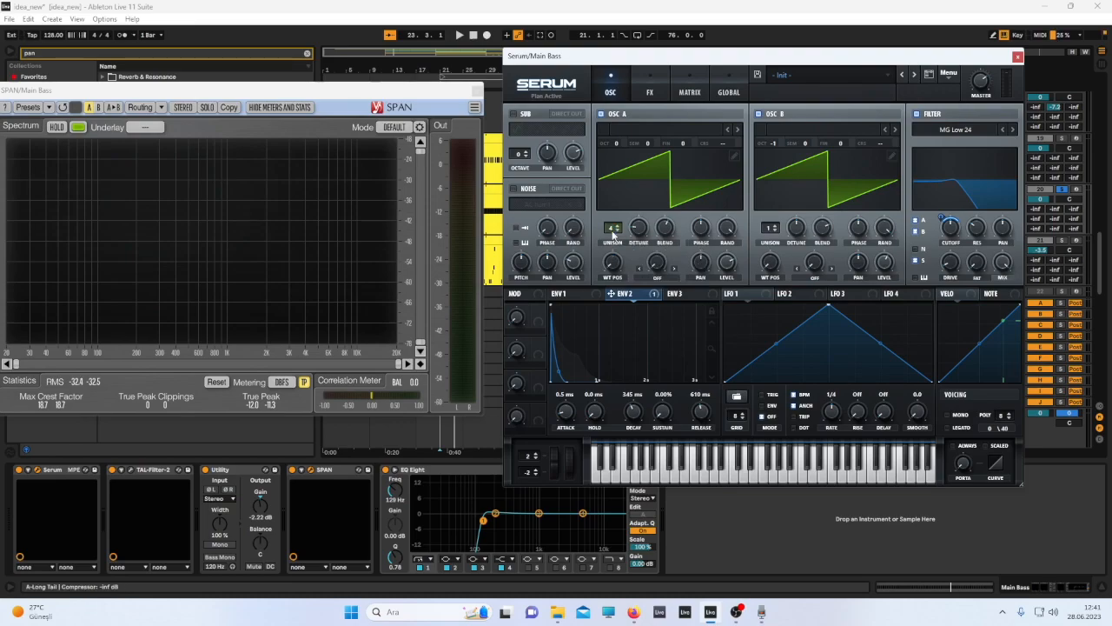
left_click(1078, 189)
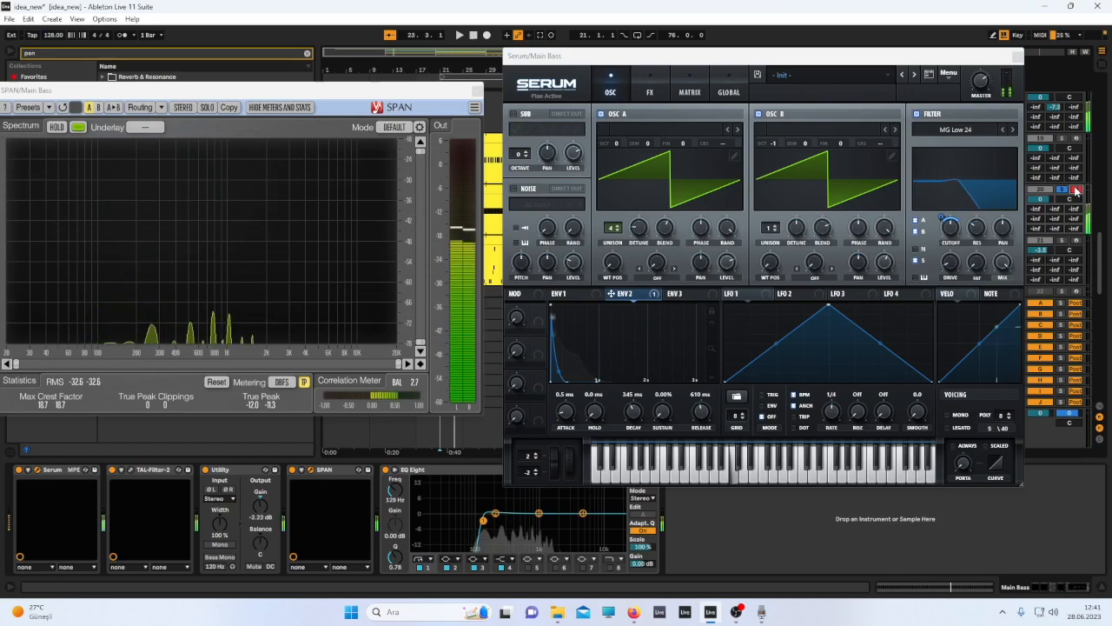
Disable Oscillator B and audition Oscillator A's unison at 1 and then 4 voices, toggling the TAL-Filter-2 device.
left_click(758, 114)
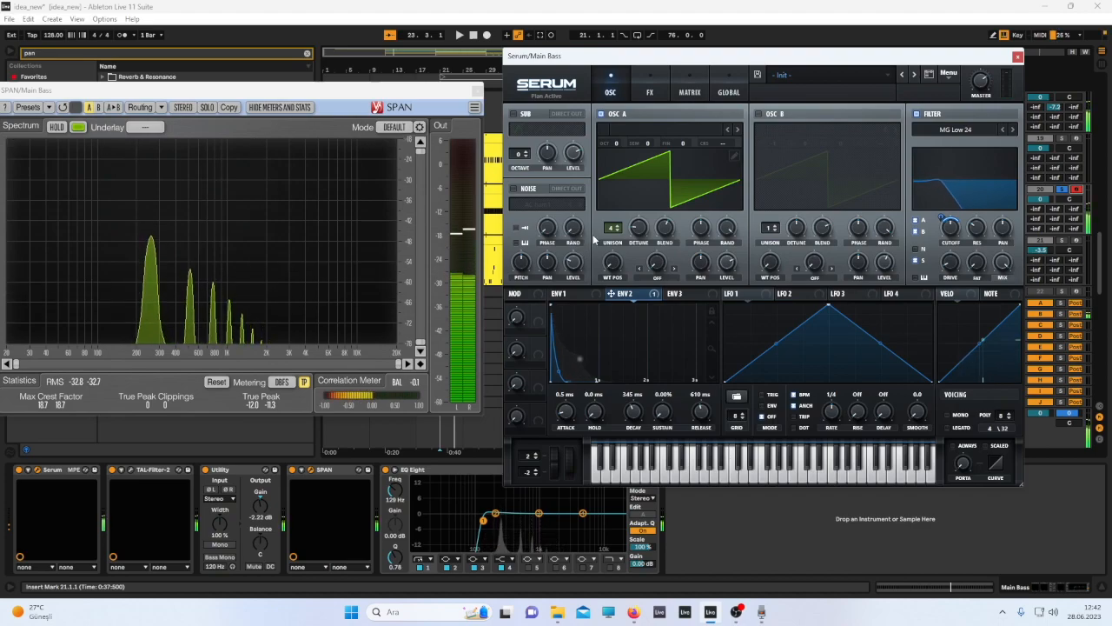
left_click_drag(613, 227, 613, 252)
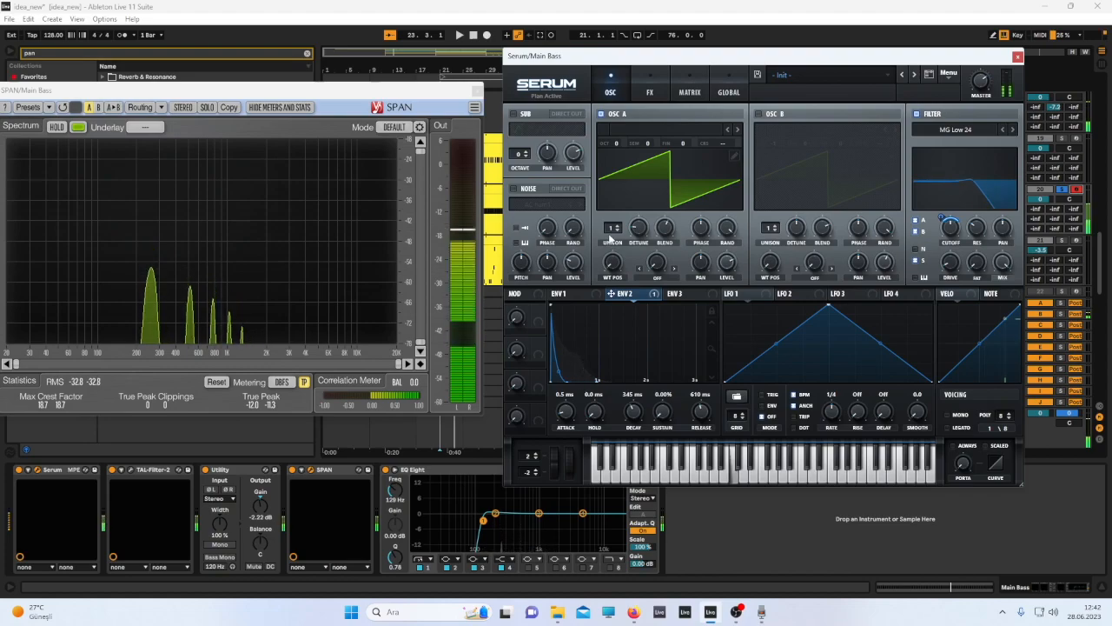
left_click_drag(610, 237, 616, 198)
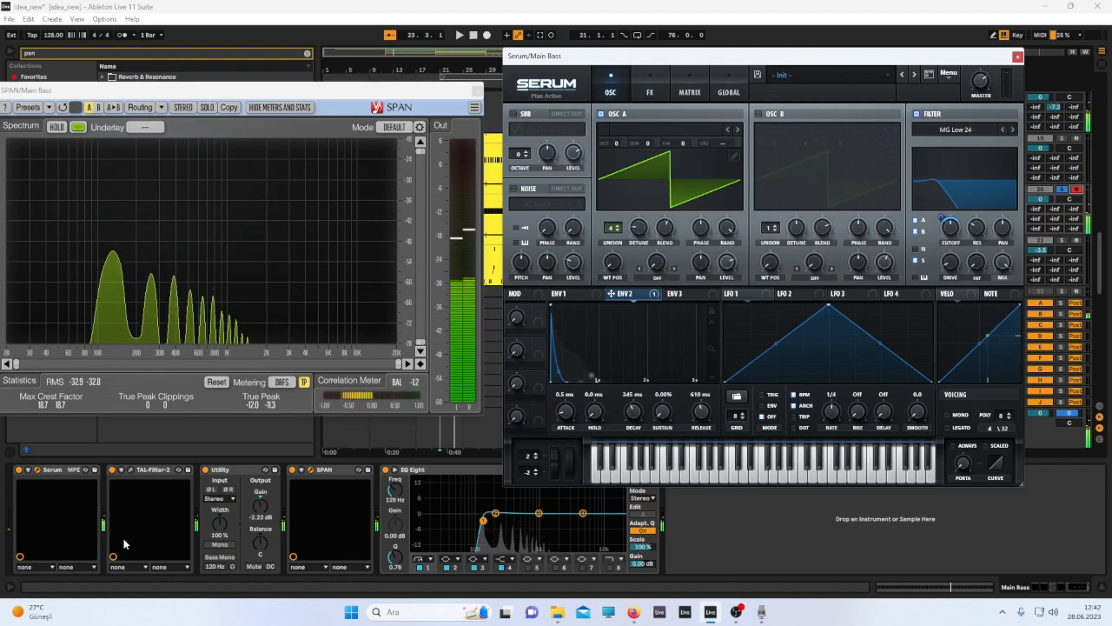
left_click(113, 470)
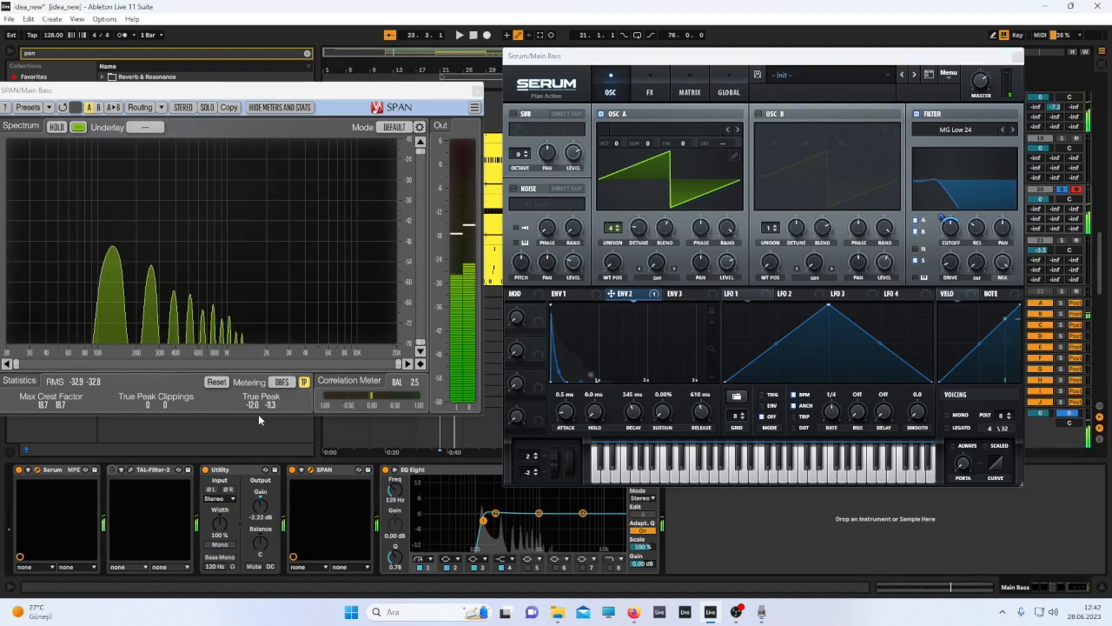
Try Oscillator A unison counts of 12 and 3 voices, returning to 4, and unsolo the Main Bass track.
left_click_drag(612, 228, 621, 171)
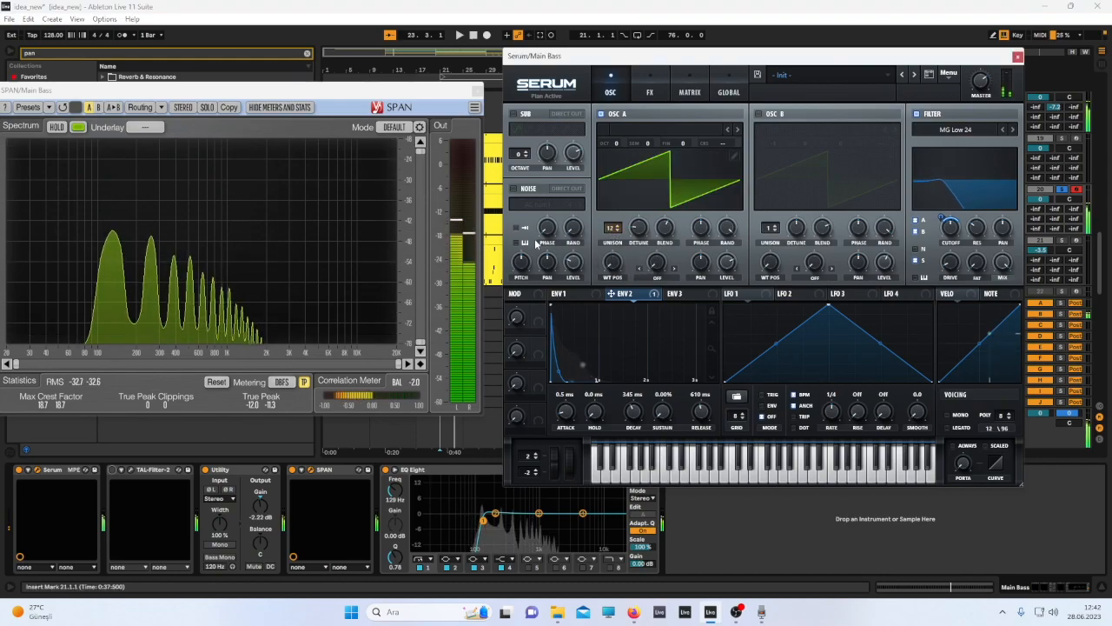
left_click_drag(604, 233, 614, 214)
left_click_drag(610, 258, 615, 315)
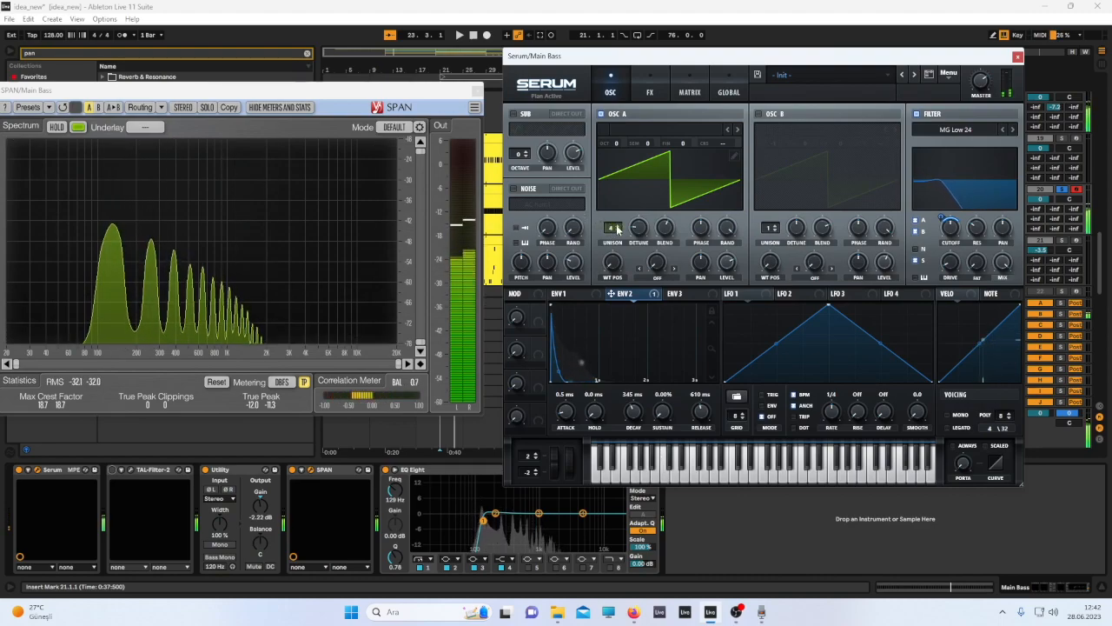
mouse_move(617, 229)
left_mouse_down()
mouse_move(627, 162)
mouse_move(610, 239)
left_mouse_up()
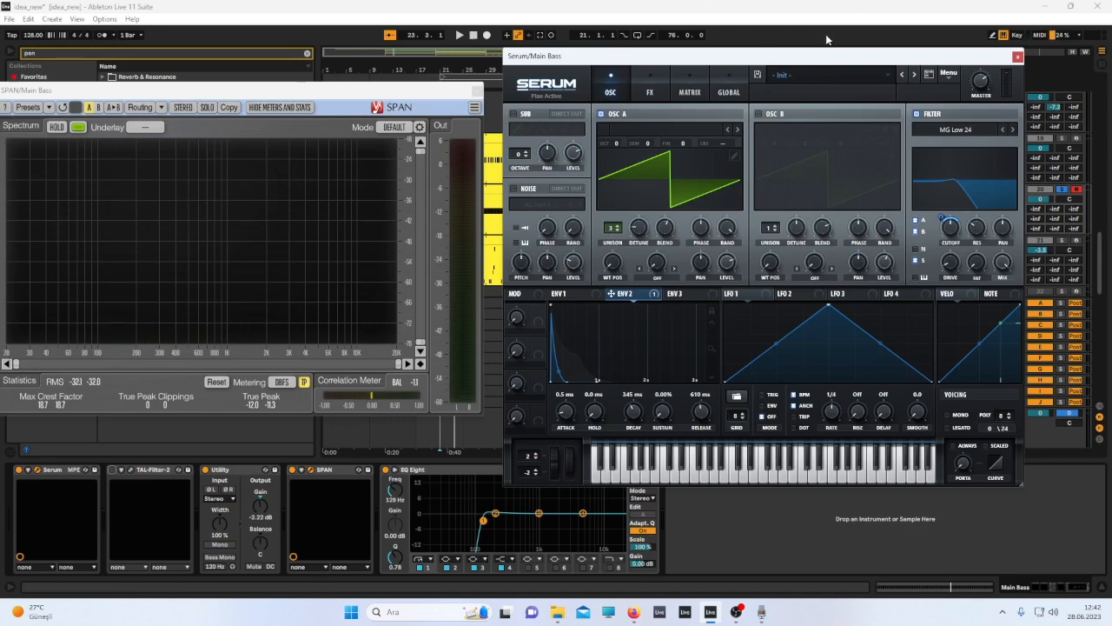
left_click(1078, 190)
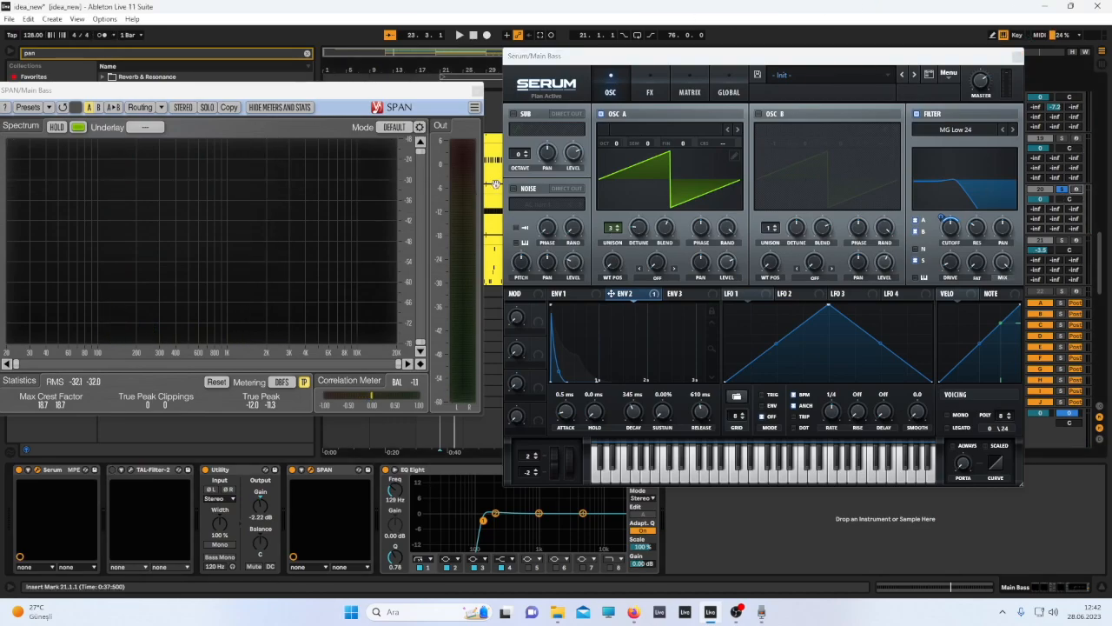
mouse_move(613, 227)
left_mouse_down()
mouse_move(619, 202)
mouse_move(619, 228)
left_mouse_up()
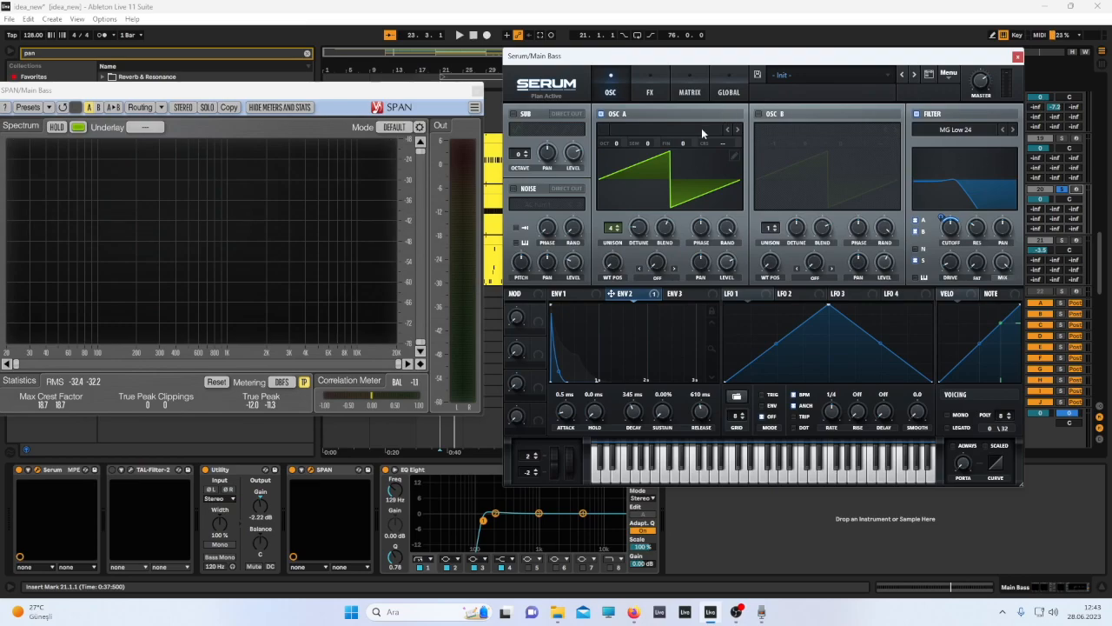
Close the Serum and SPAN windows, then duplicate the Main Bass track.
left_click(1017, 57)
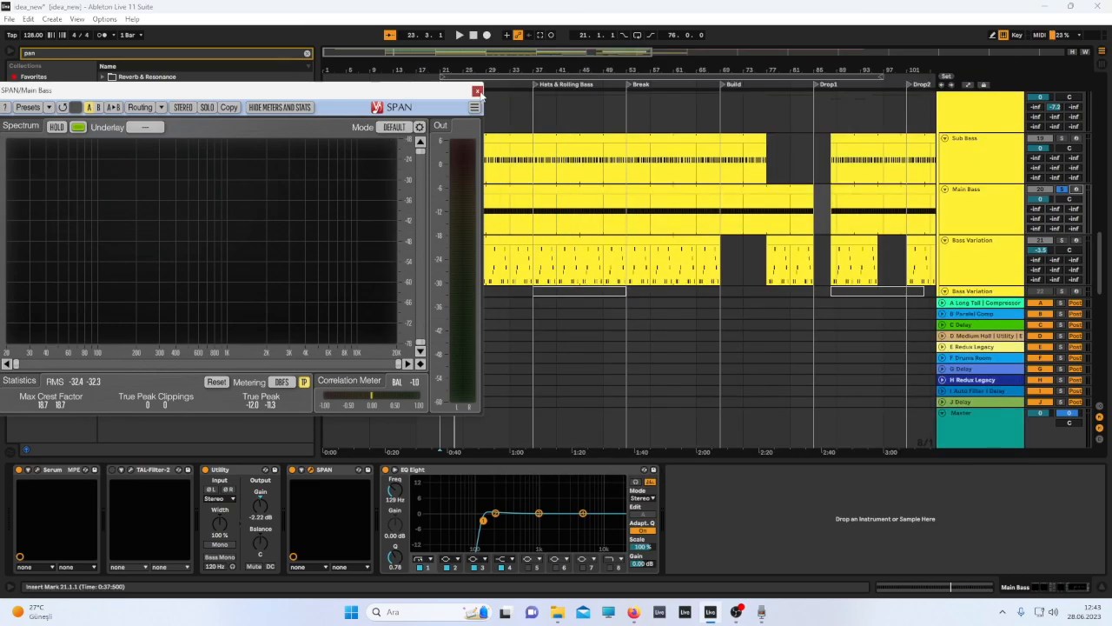
left_click(476, 90)
left_click(986, 230)
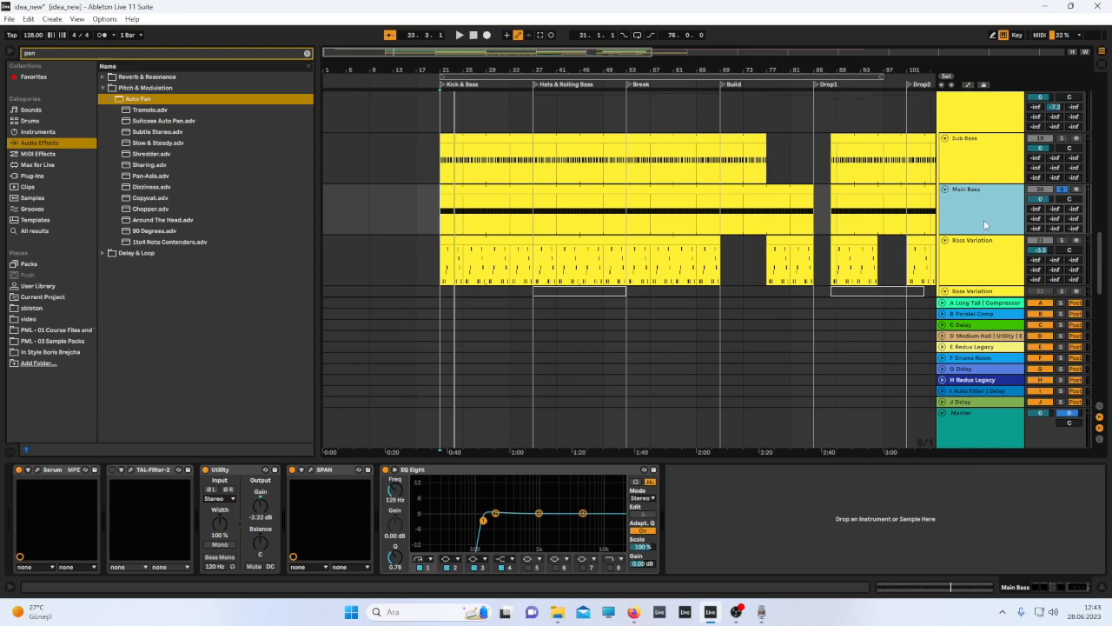
key("ctrl+d")
left_click(1061, 240)
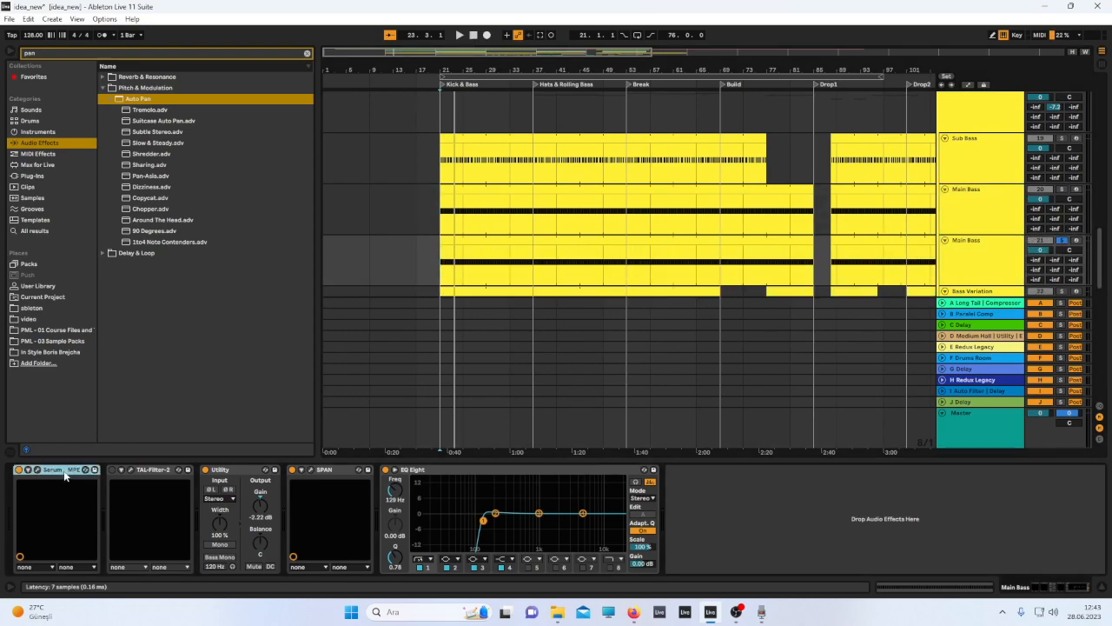
Open the duplicate's Serum and SPAN windows, switch off Oscillator A, and play the track.
left_click(38, 470)
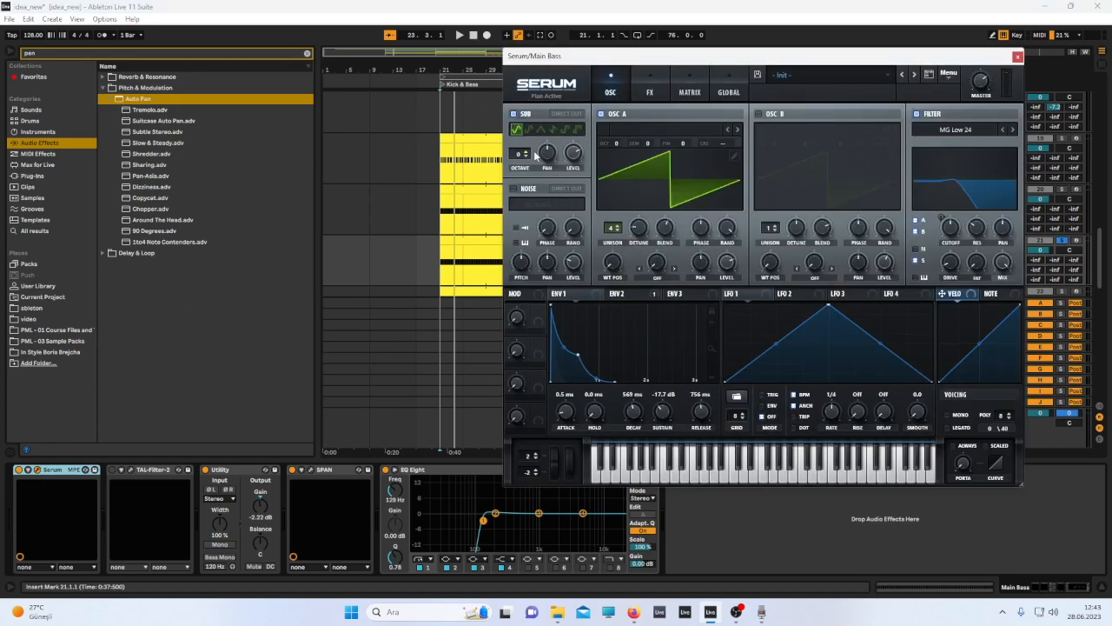
left_click(601, 114)
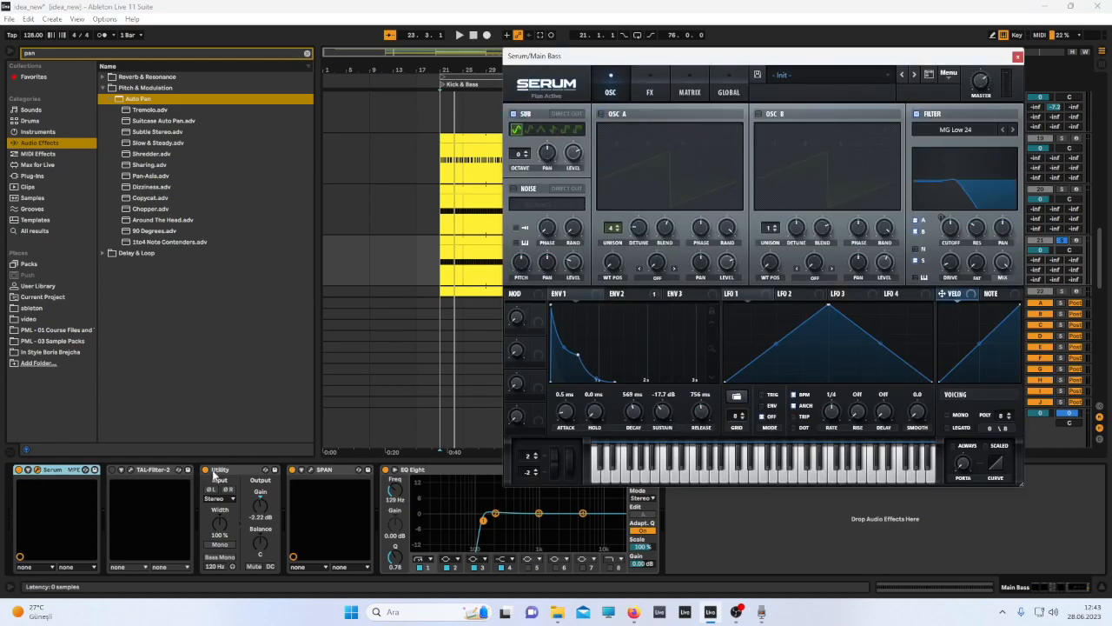
left_click(313, 469)
key("space")
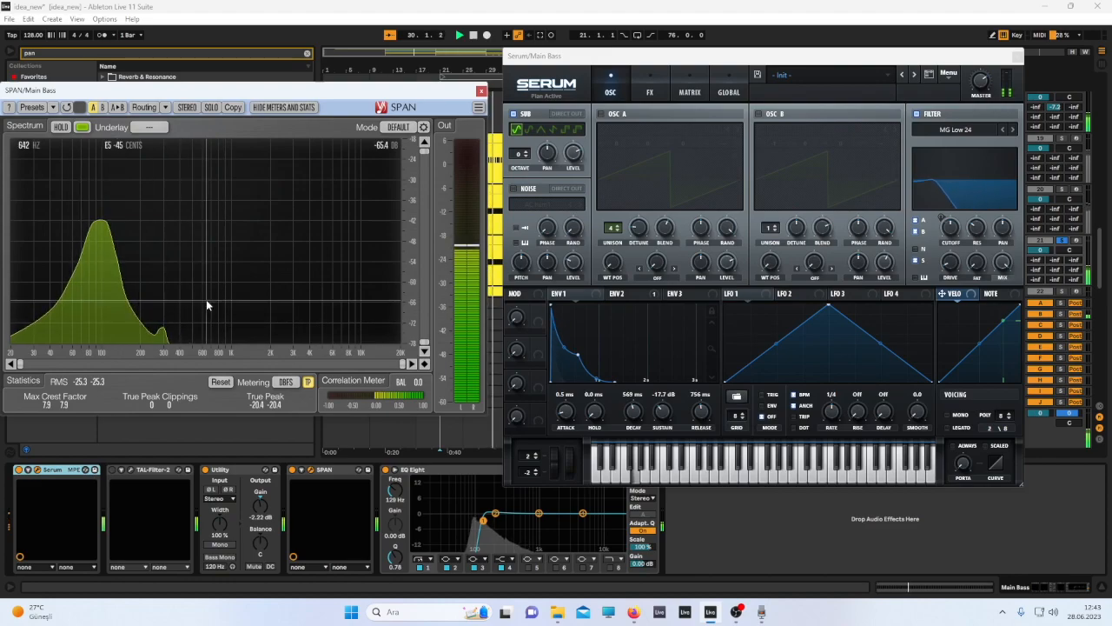
Switch off the sub oscillator and load the Basic Shapes wavetable into the re-enabled Oscillator A.
left_click(519, 155)
left_click_drag(519, 154, 521, 150)
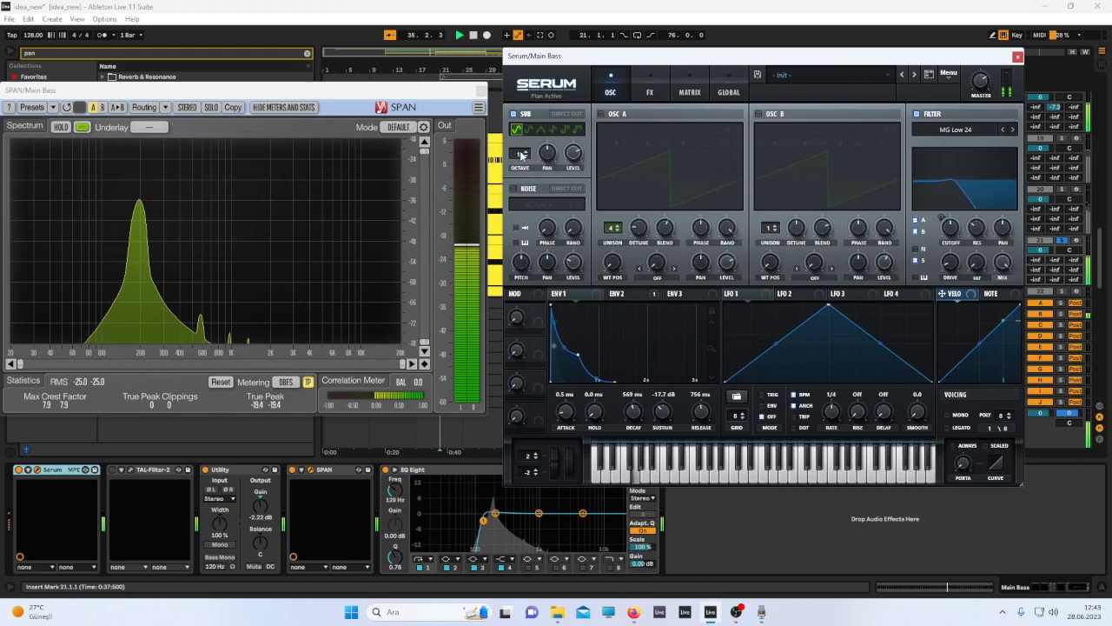
left_click(513, 114)
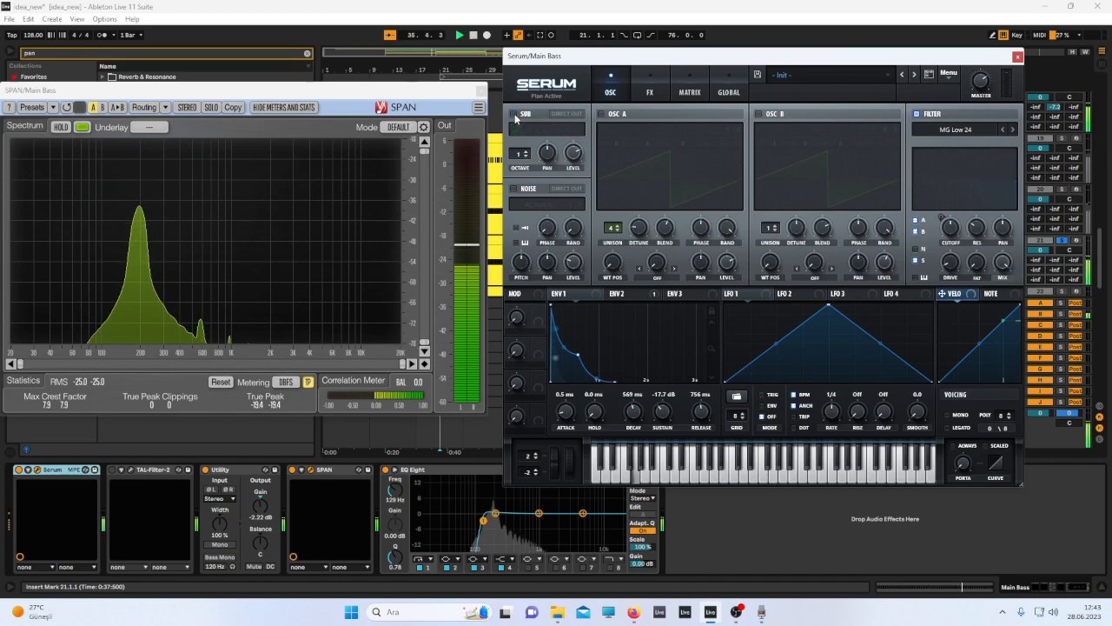
left_click(600, 114)
left_click(665, 130)
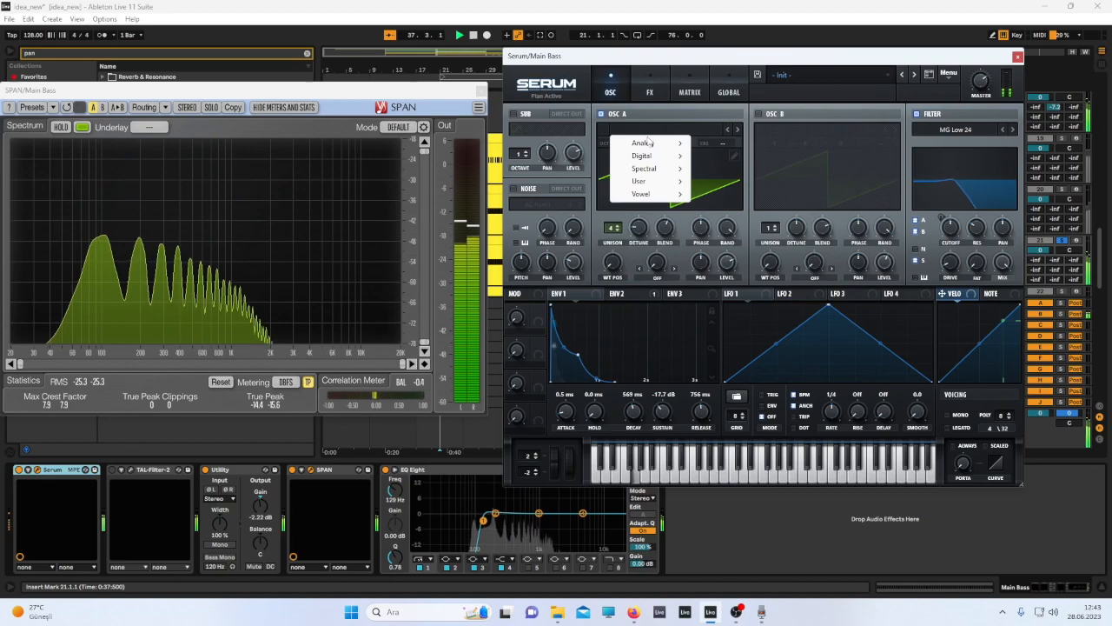
left_click(559, 135)
left_click(660, 129)
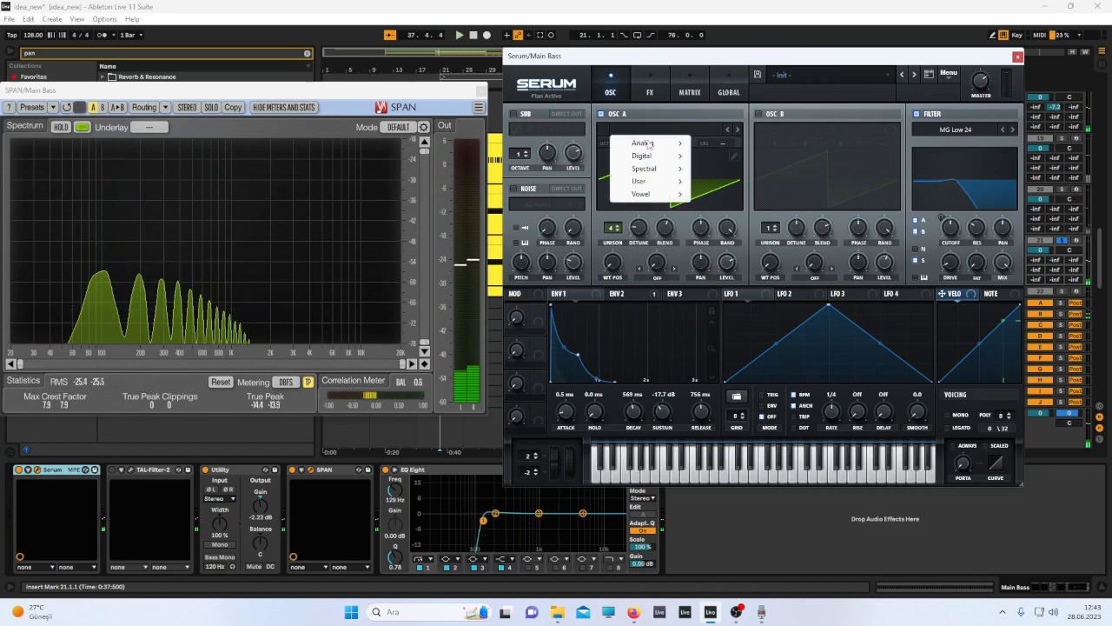
mouse_move(662, 152)
left_click(719, 196)
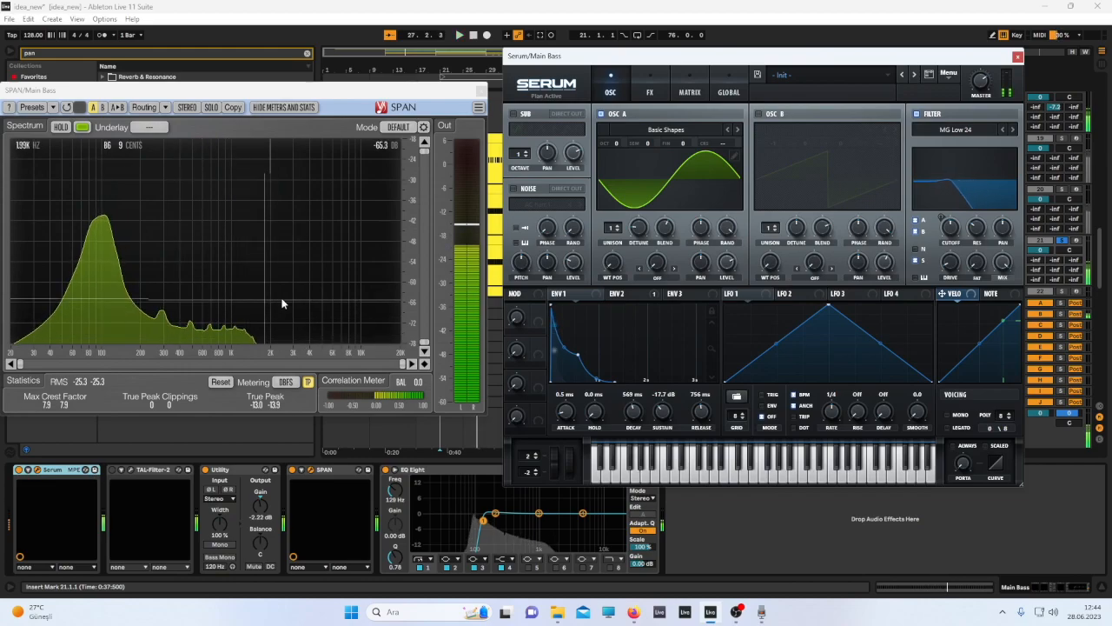
Shorten Env 2's decay to about 431 ms and move Oscillator A's wavetable position to the saw shape.
left_click(615, 294)
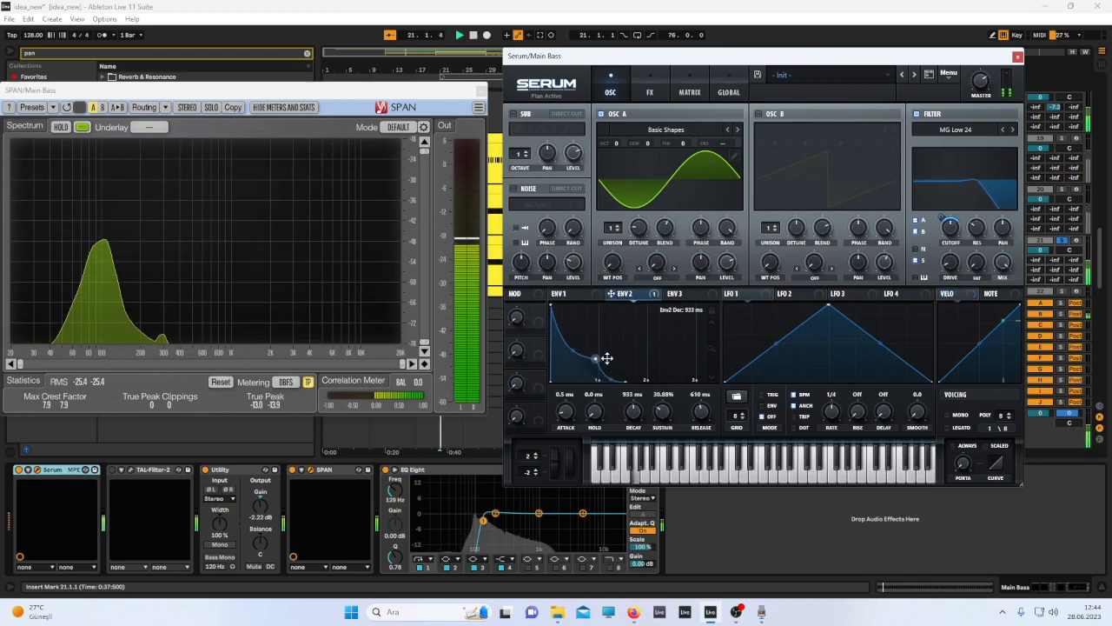
left_click_drag(613, 356, 590, 381)
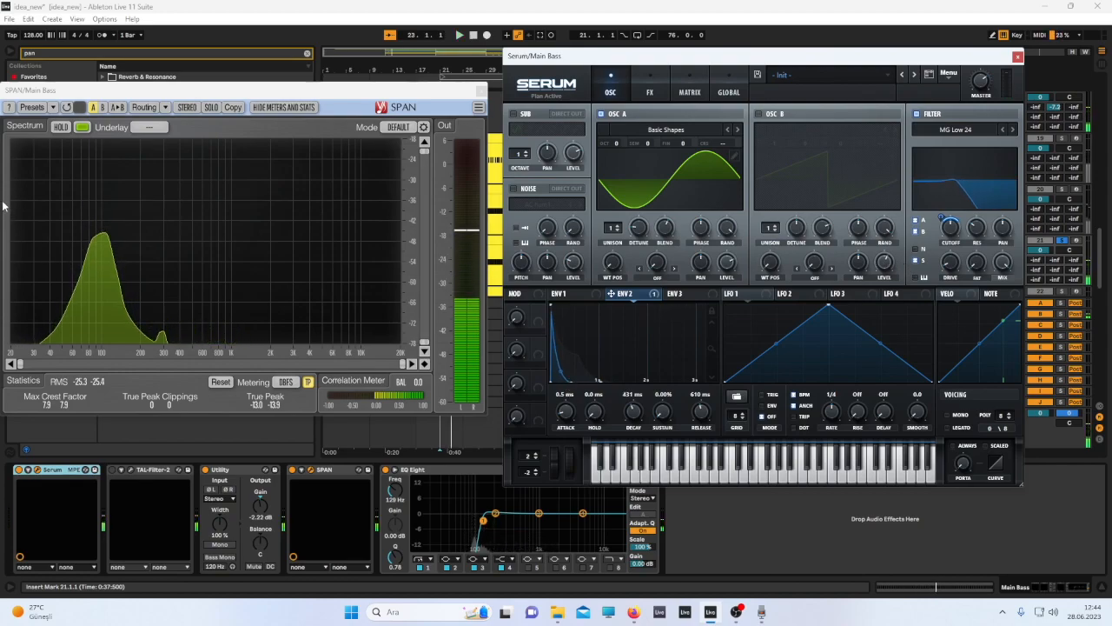
key("space")
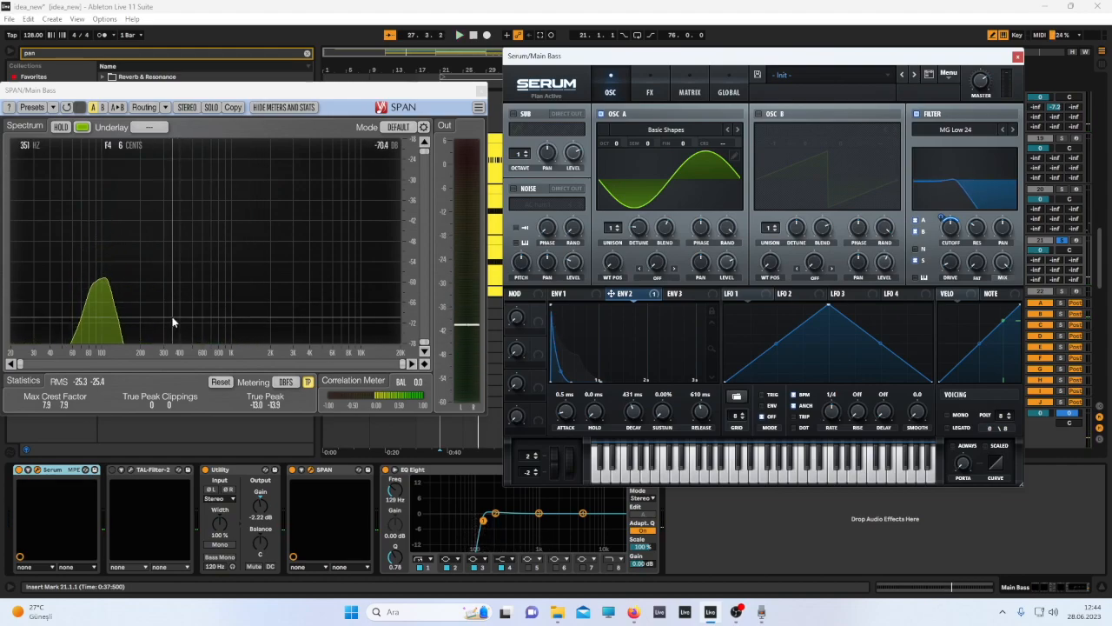
left_click_drag(613, 260, 613, 250)
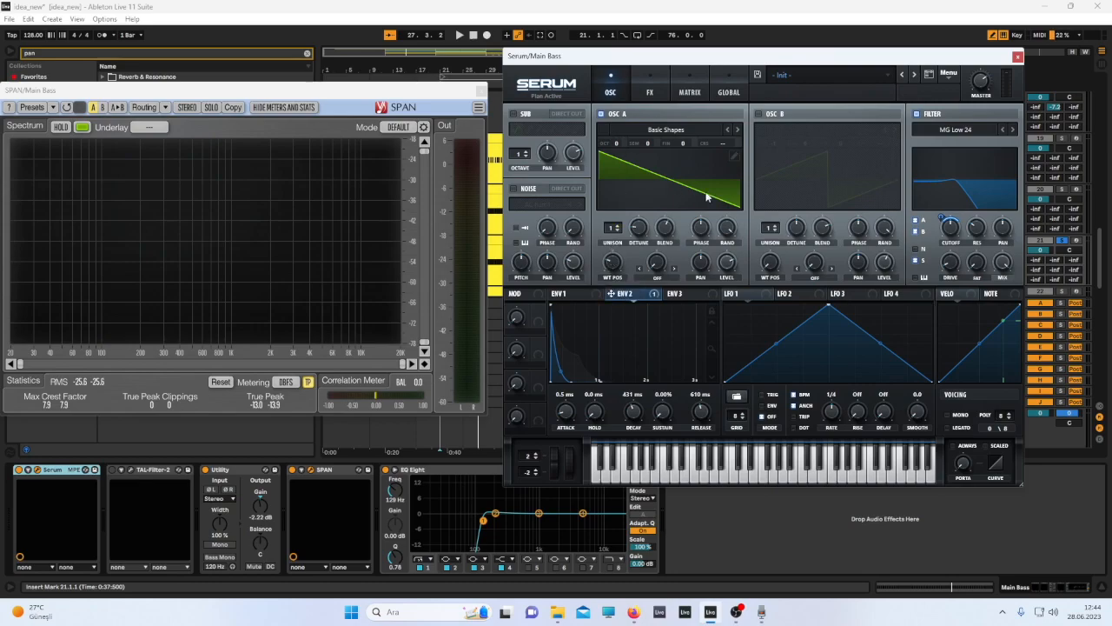
key("space")
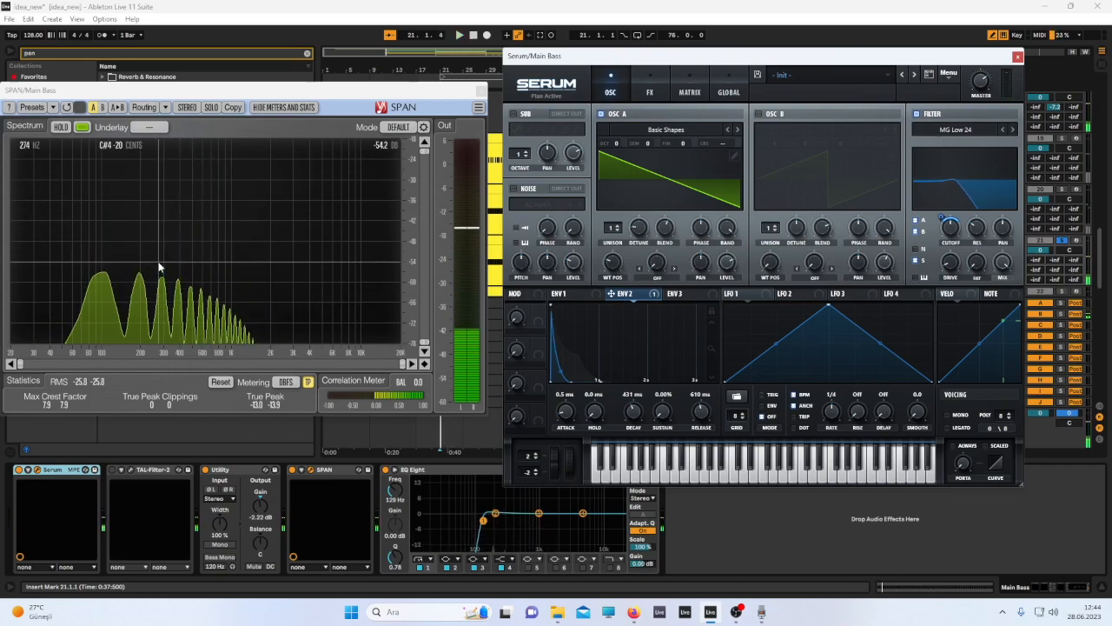
Adjust the duplicate's Oscillator A level while toggling the track on and off during playback.
left_click(1062, 241)
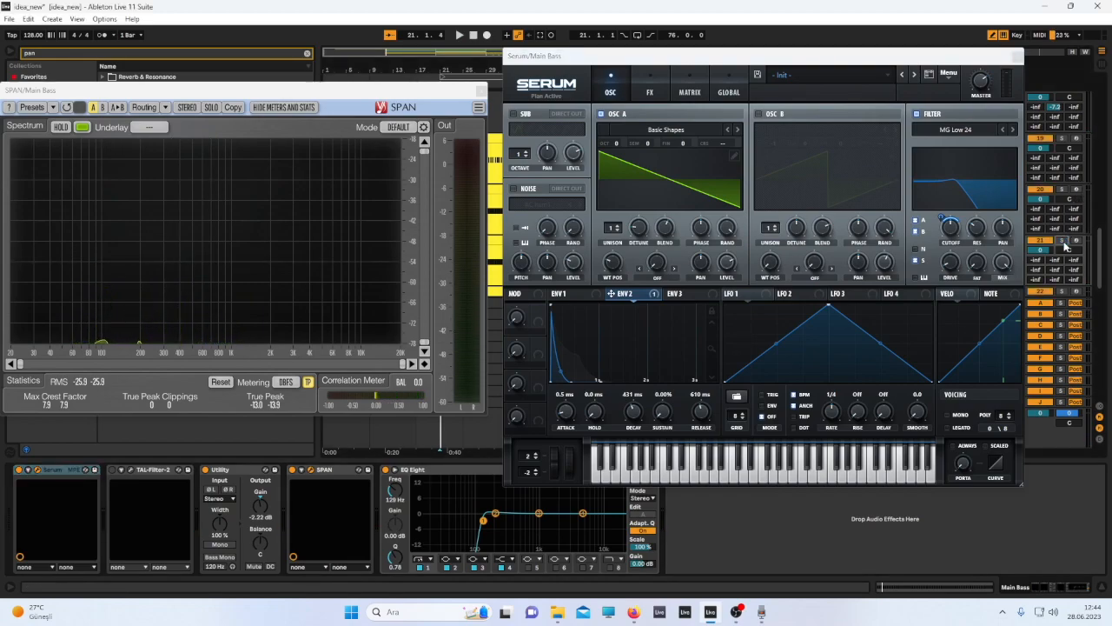
left_click(723, 262)
left_click_drag(678, 272, 693, 242)
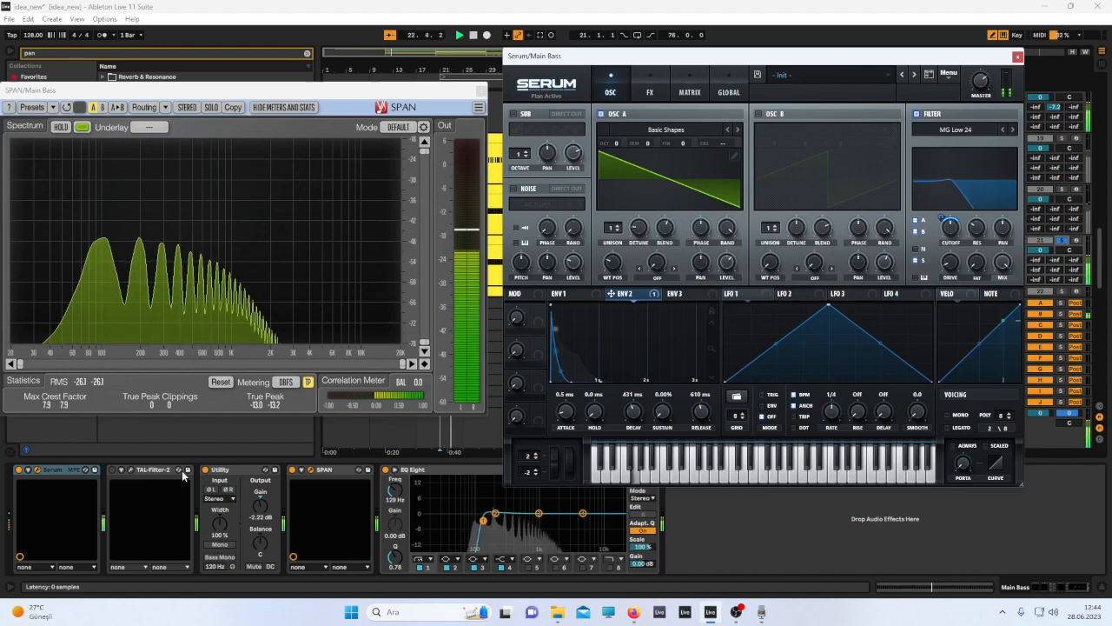
Set the Utility gain to -inf dB and move the Utility device after SPAN in the chain.
left_click_drag(266, 511, 266, 556)
left_click(291, 483)
left_click_drag(291, 483, 228, 480)
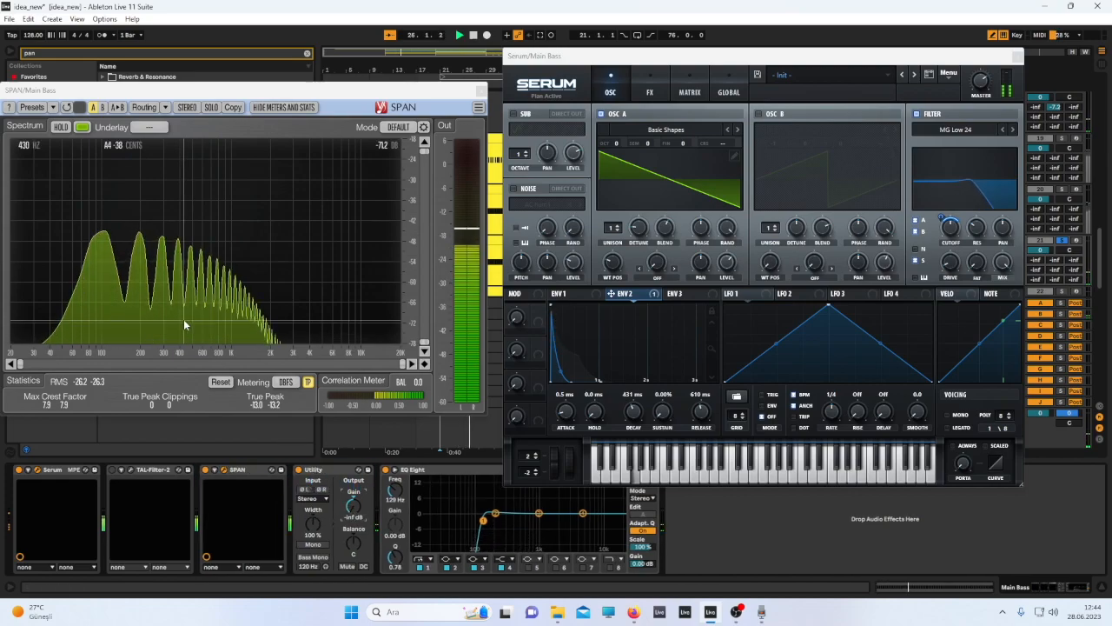
Move Oscillator A's wavetable position and unison detune on the duplicate Main Bass, and open and dismiss the detune's context menu.
mouse_move(108, 235)
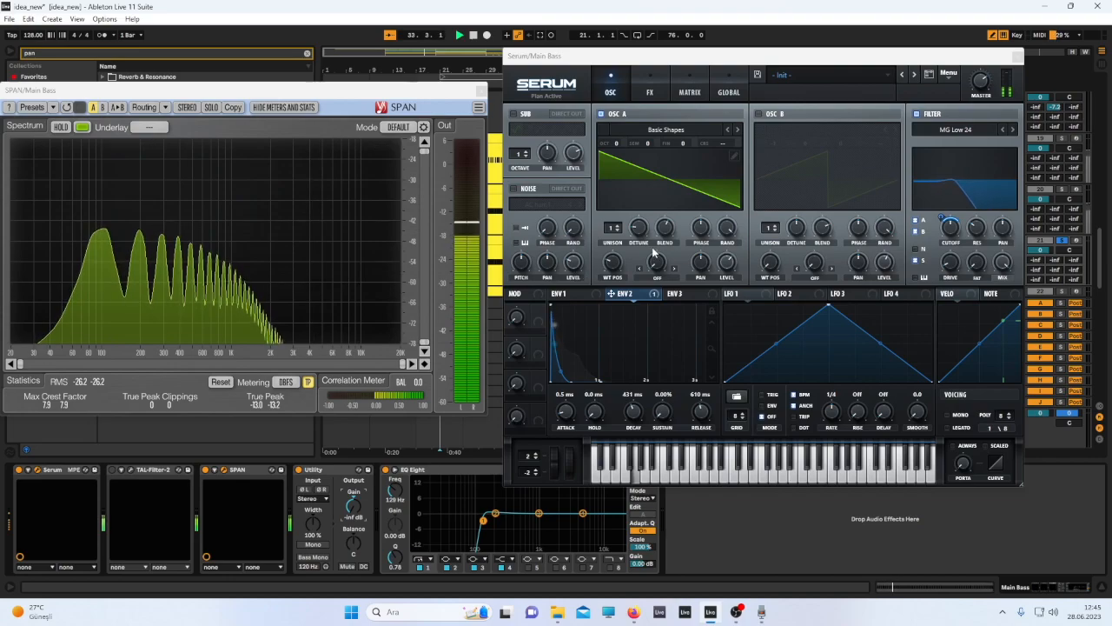
left_click_drag(612, 262, 611, 250)
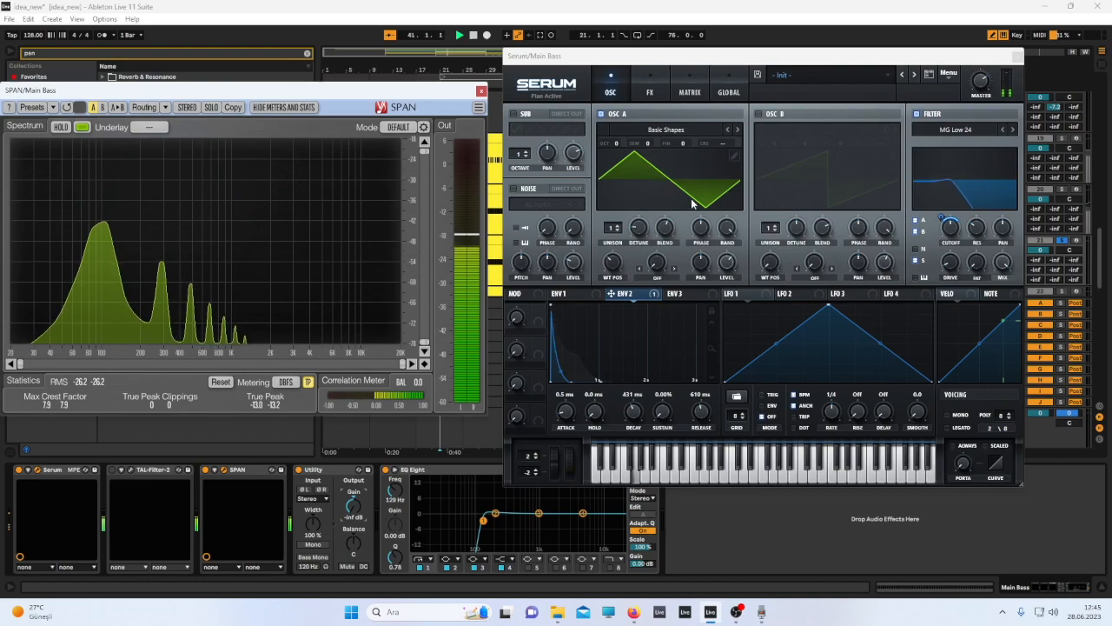
left_click(641, 225)
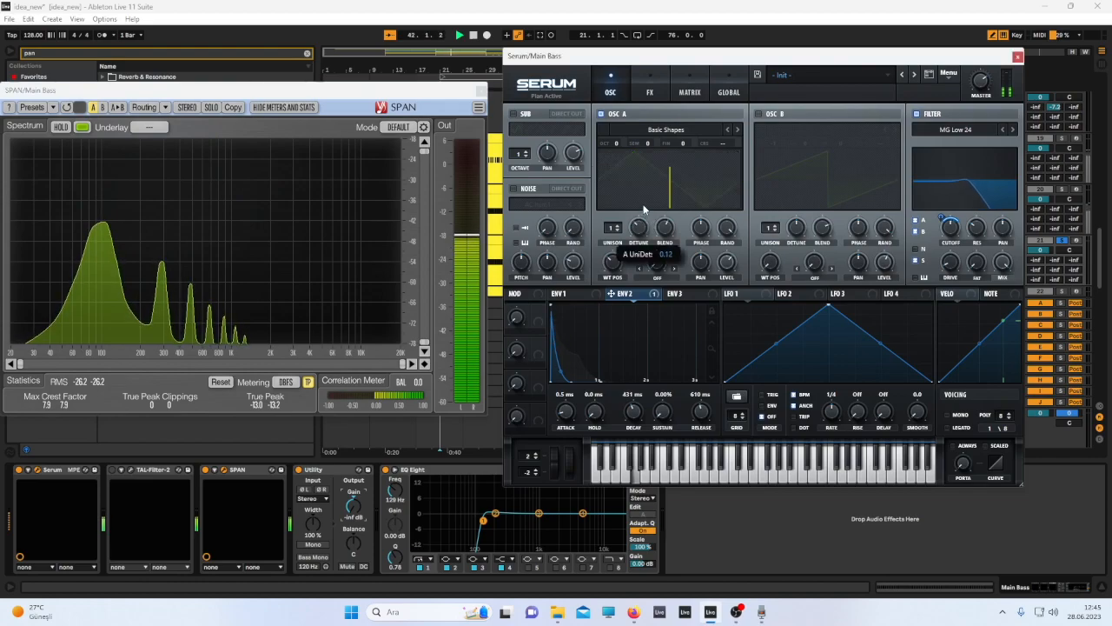
mouse_move(615, 265)
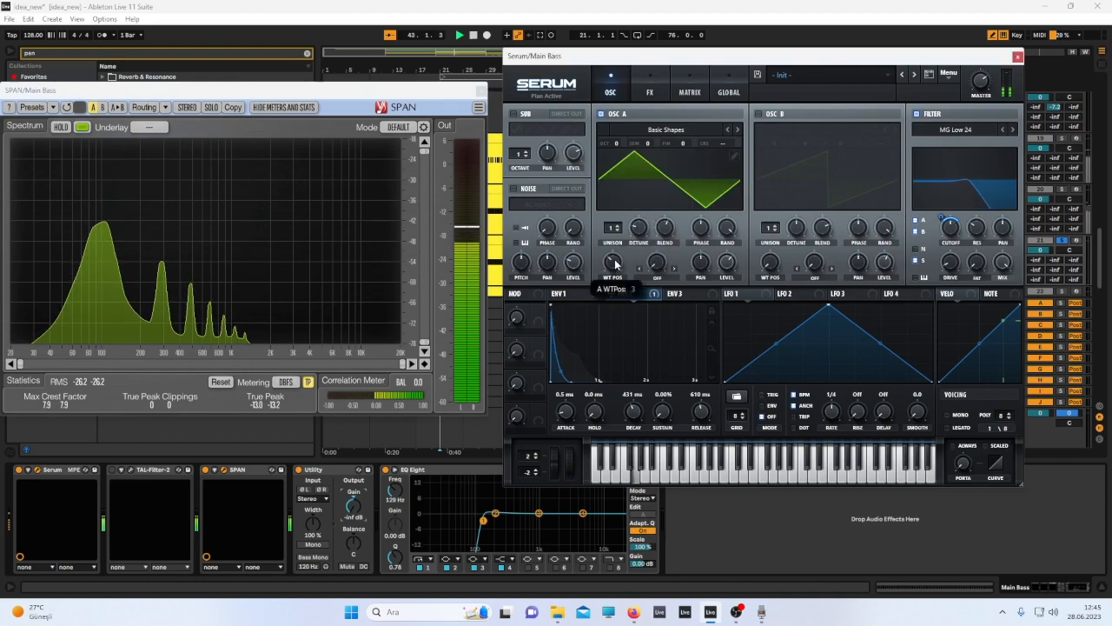
left_click_drag(615, 261, 615, 248)
right_click(639, 228)
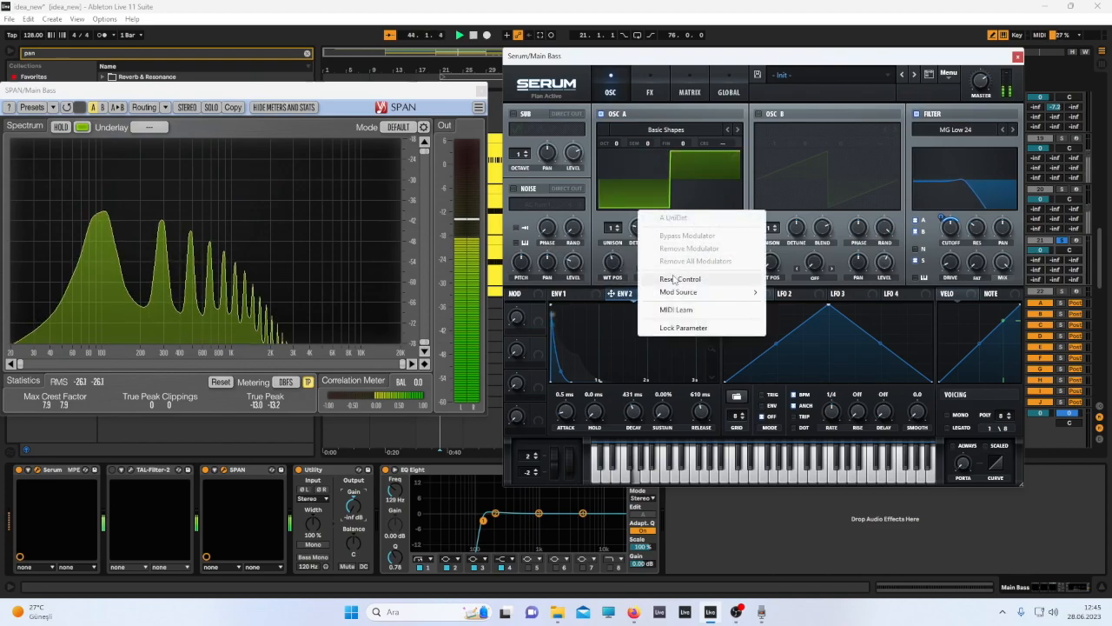
left_click(342, 219)
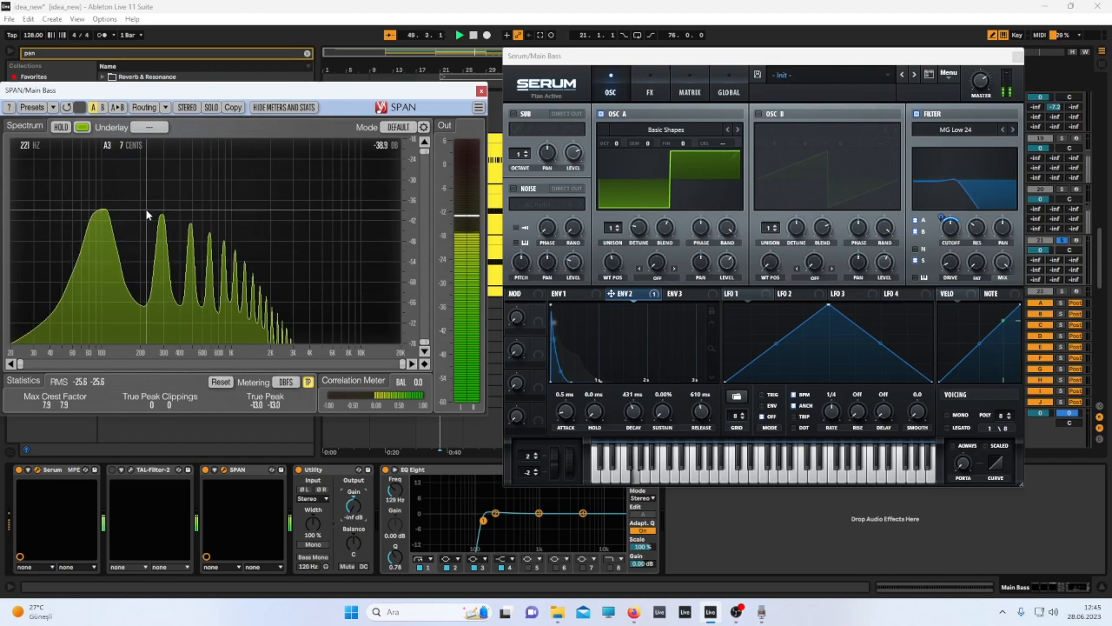
Sweep Oscillator A's wavetable position through the saw, square and triangle shapes during playback.
left_click_drag(612, 261, 603, 287)
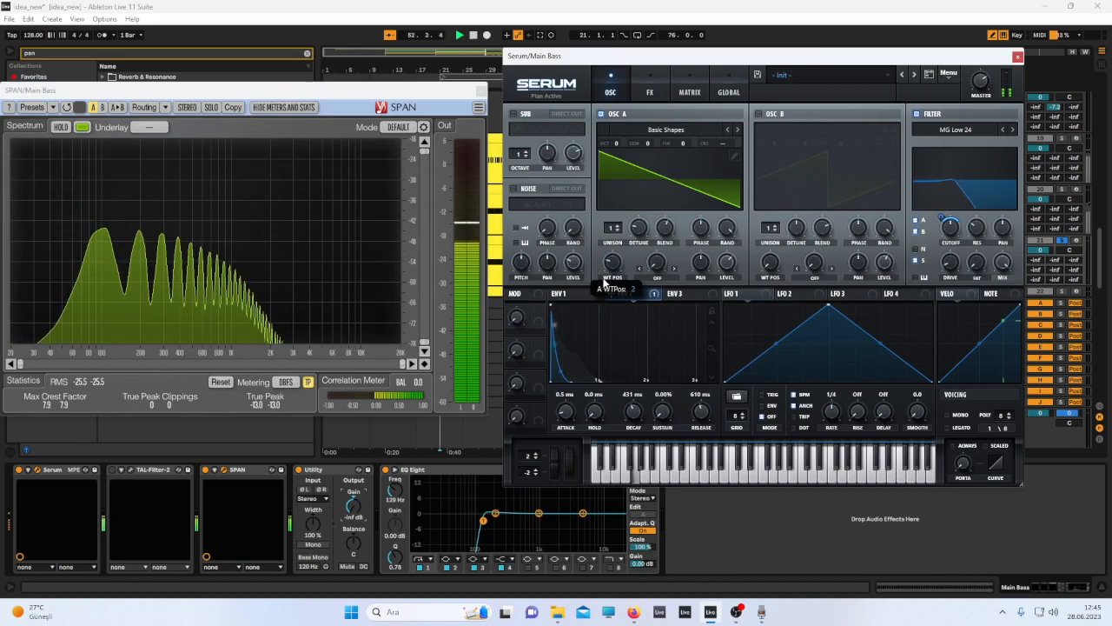
left_click_drag(605, 276, 611, 259)
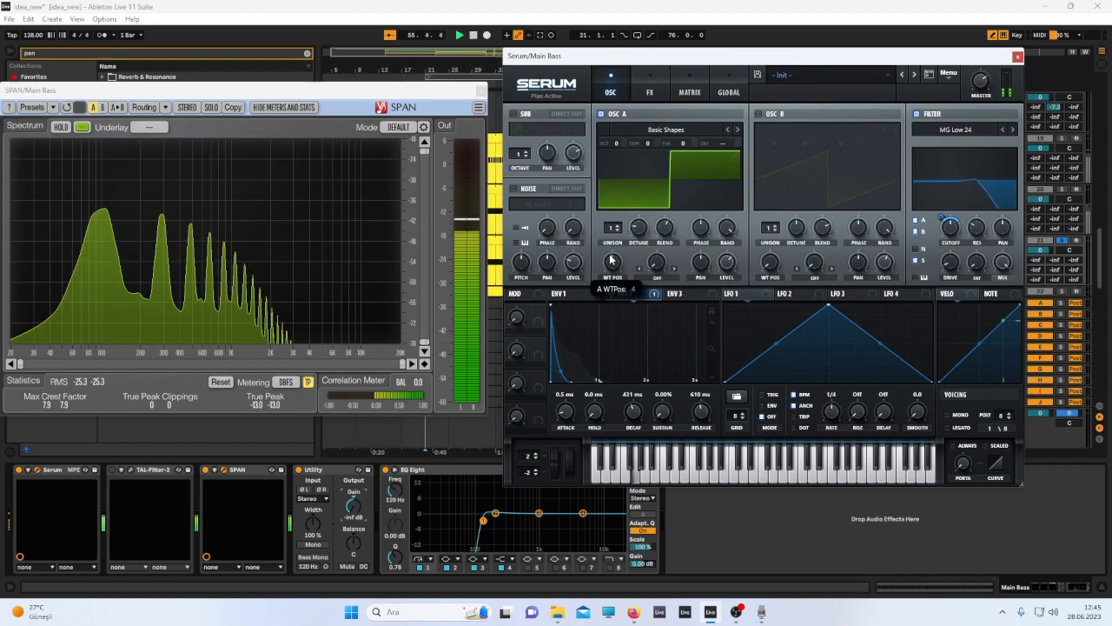
left_click_drag(611, 259, 610, 265)
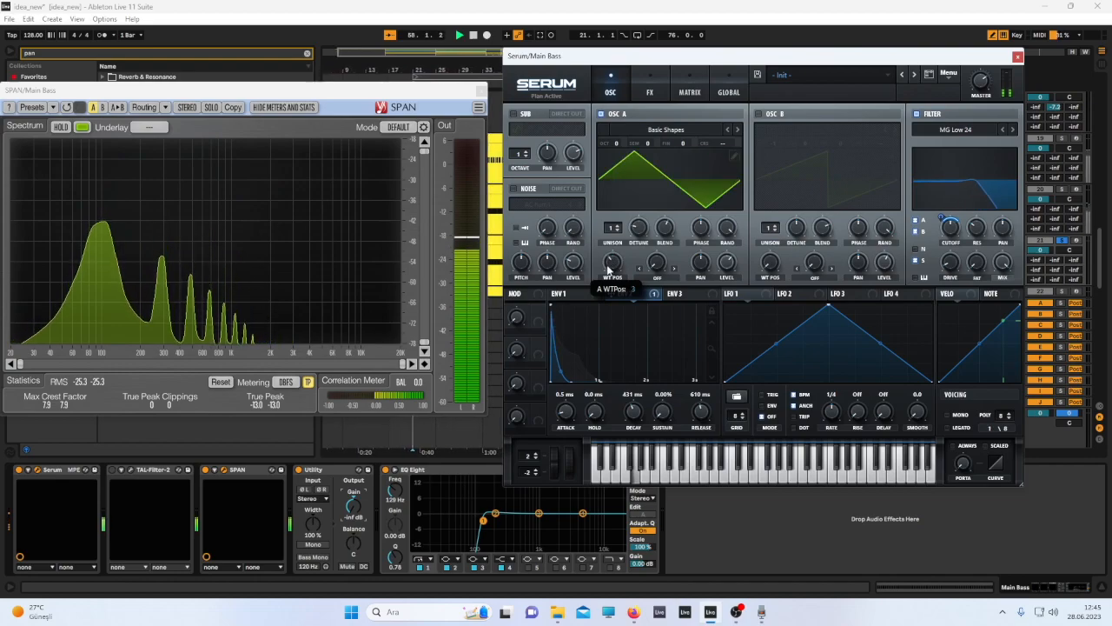
left_click_drag(608, 270, 631, 199)
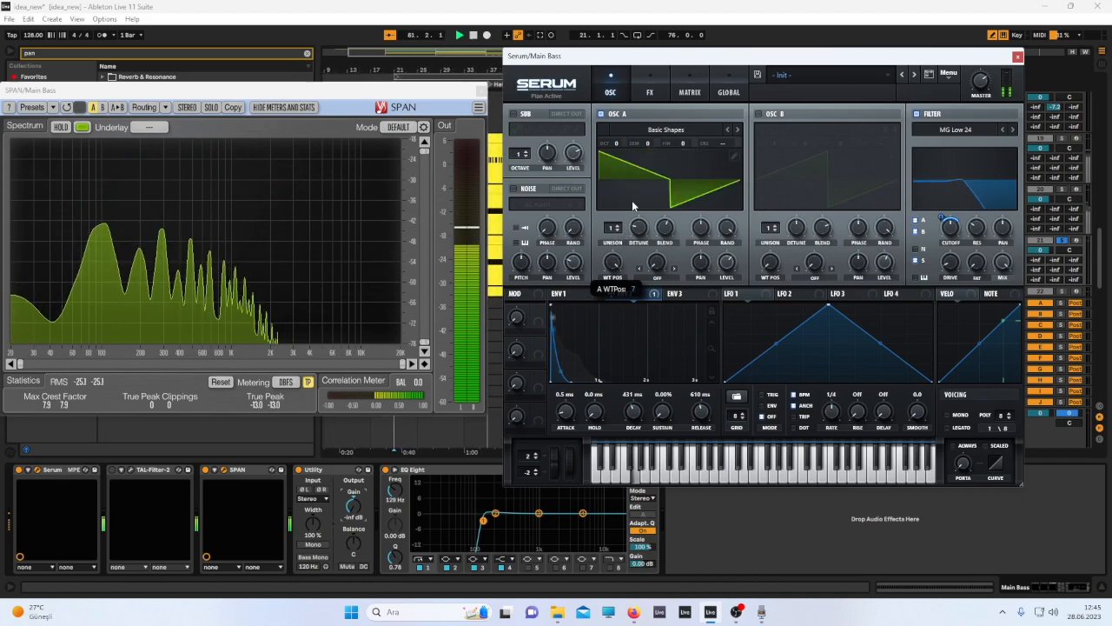
left_click_drag(612, 267, 610, 296)
Close the SPAN and Serum windows and delete the duplicate Main Bass track.
left_click(481, 89)
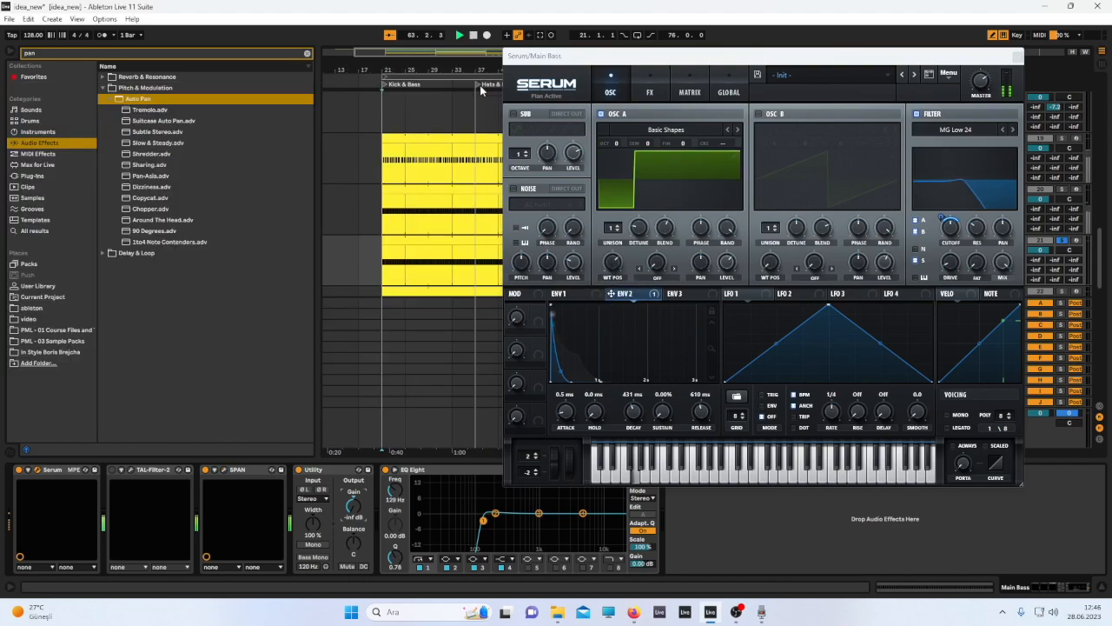
left_click(1017, 56)
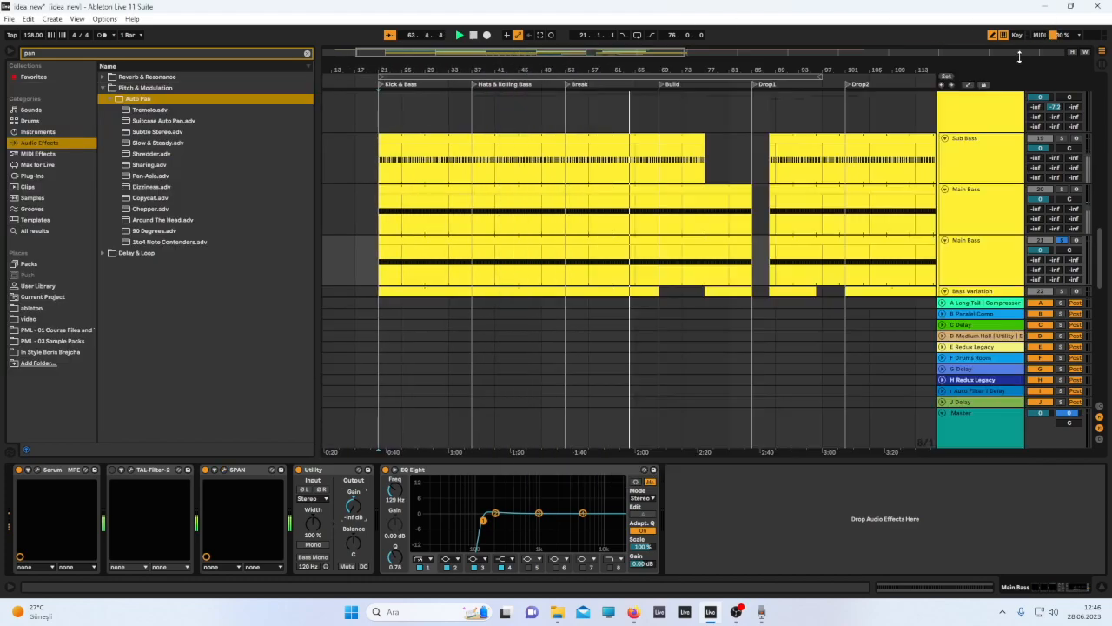
left_click(990, 249)
key("Delete")
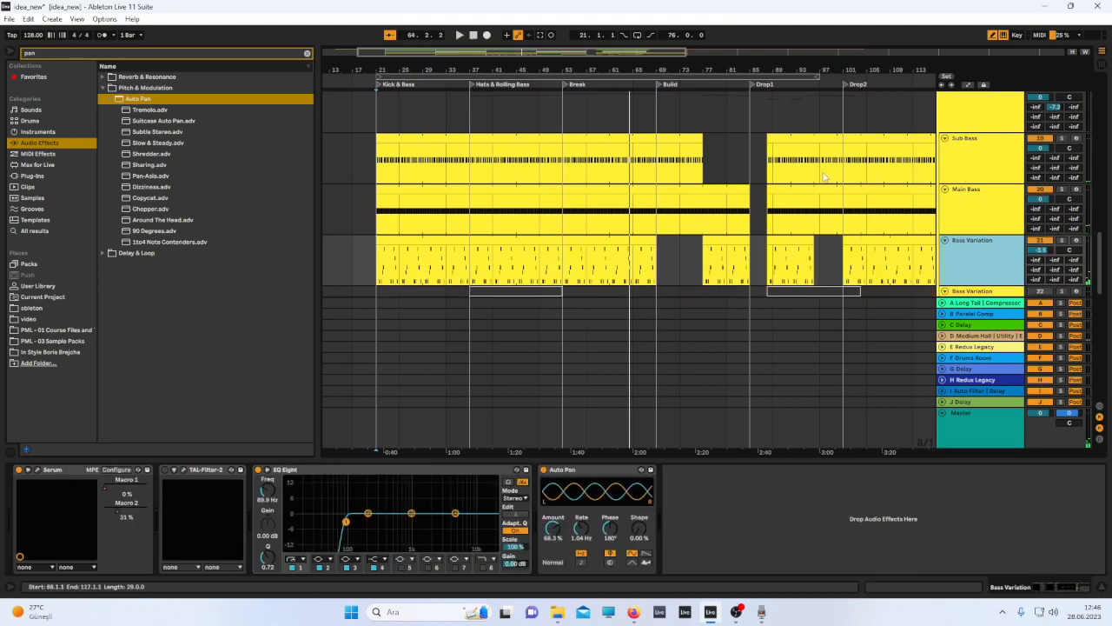
Open the Main Bass track's Serum and view its FX page, then close it.
left_click(425, 226)
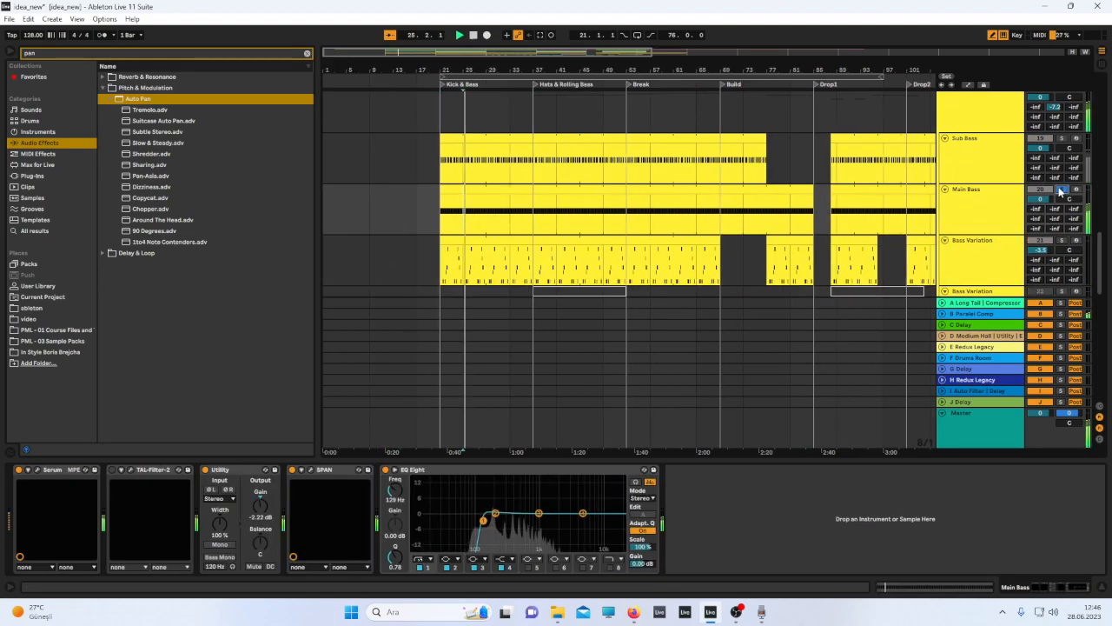
left_click(36, 471)
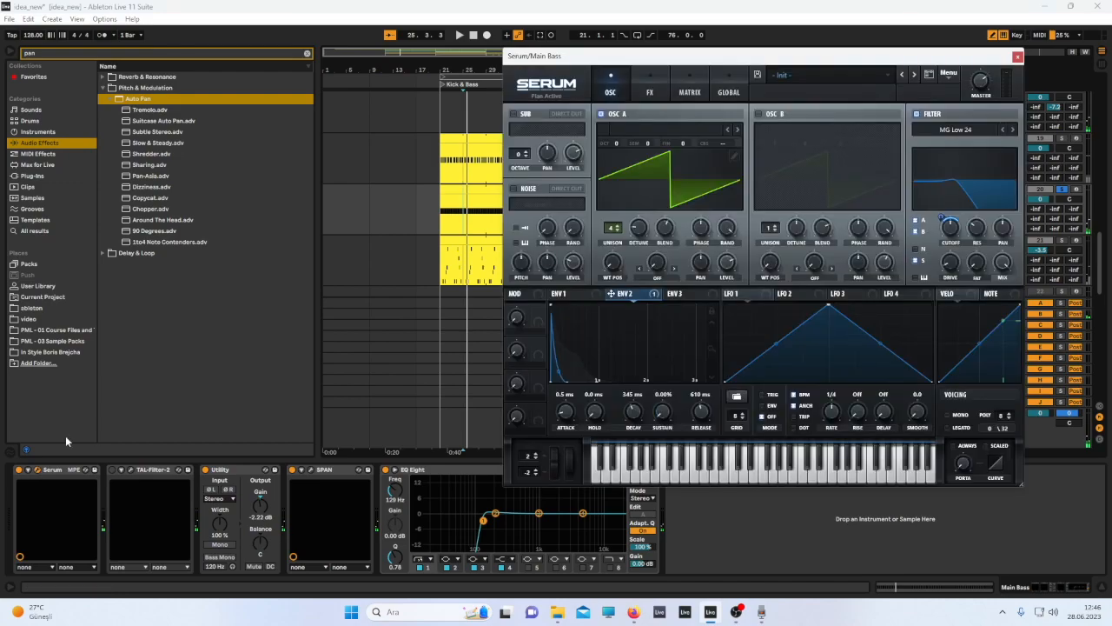
left_click(651, 90)
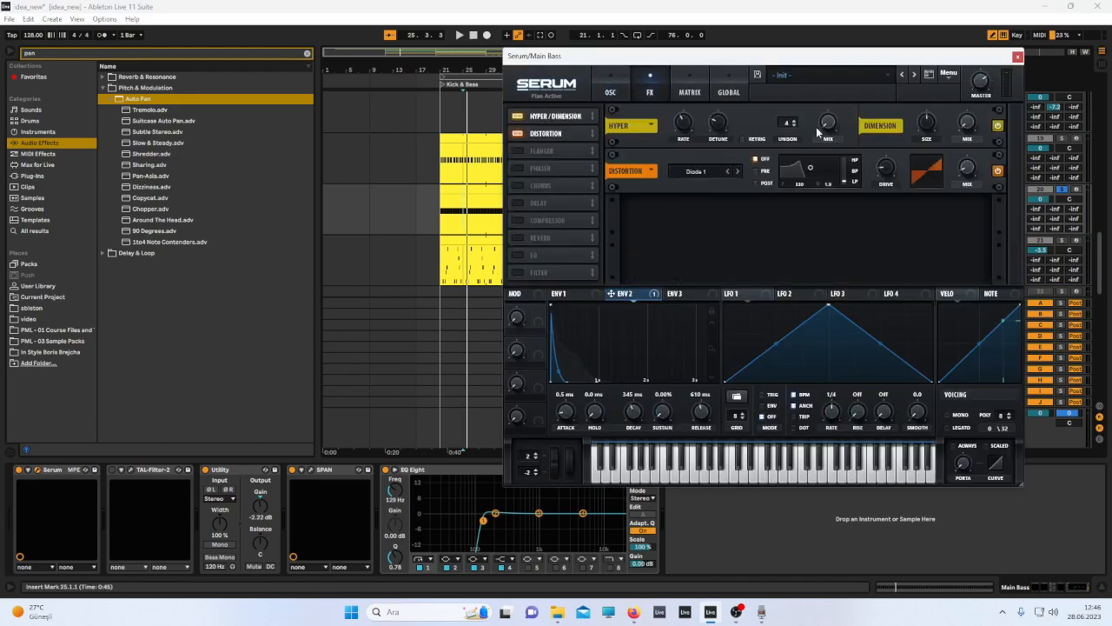
left_click(1017, 57)
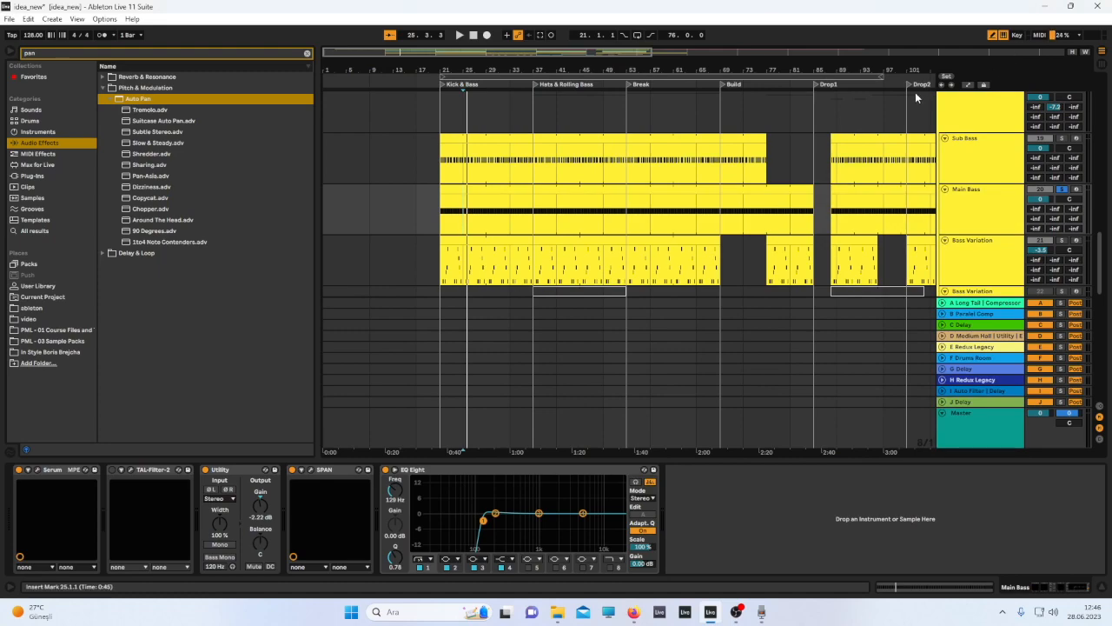
Play the arrangement and inspect the Bass Variation track's device chain, including its Auto Pan.
scroll(864, 245, "down", 1)
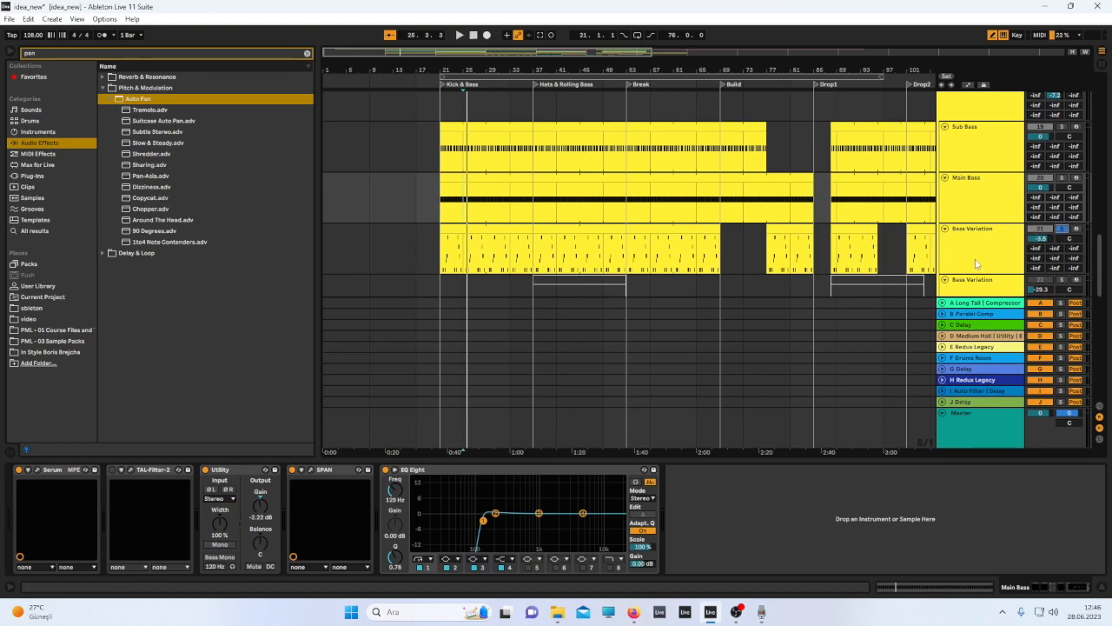
key("space")
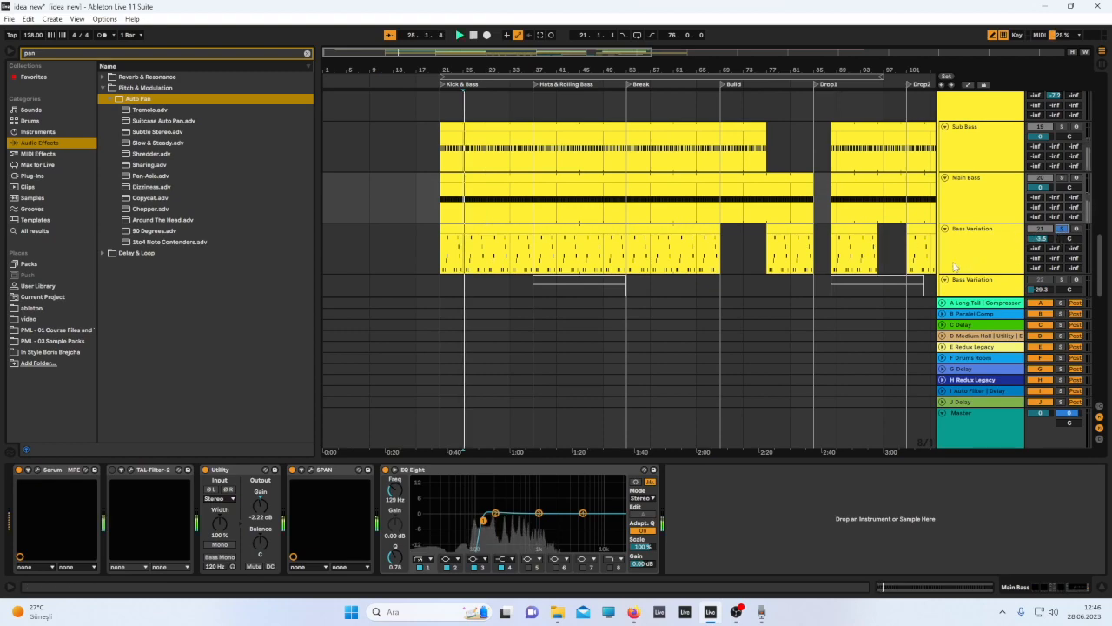
left_click(426, 268)
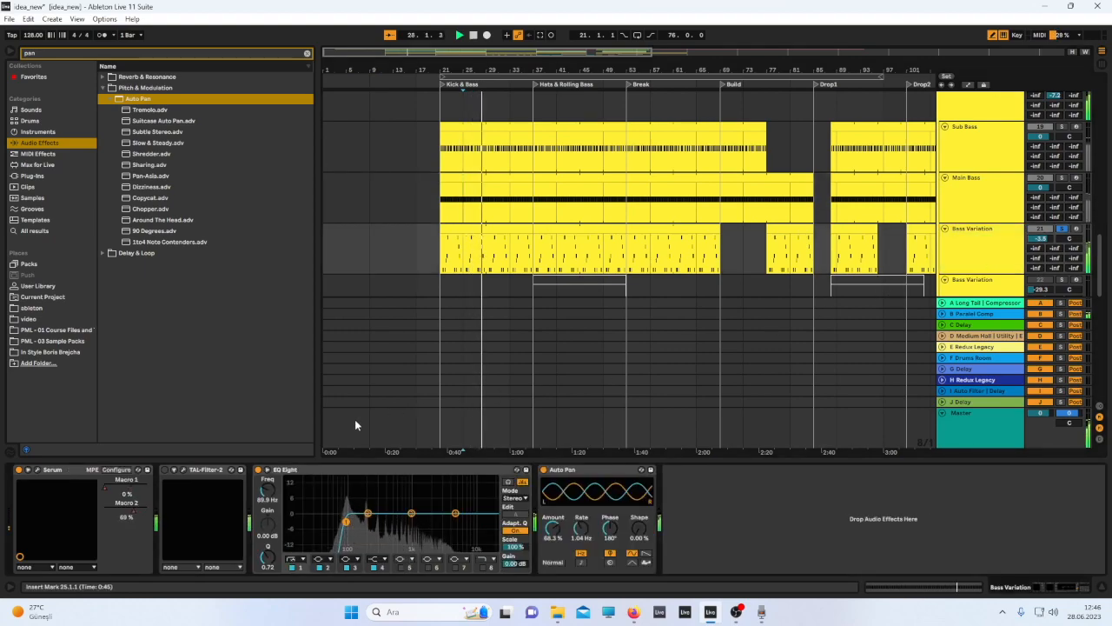
left_click(596, 476)
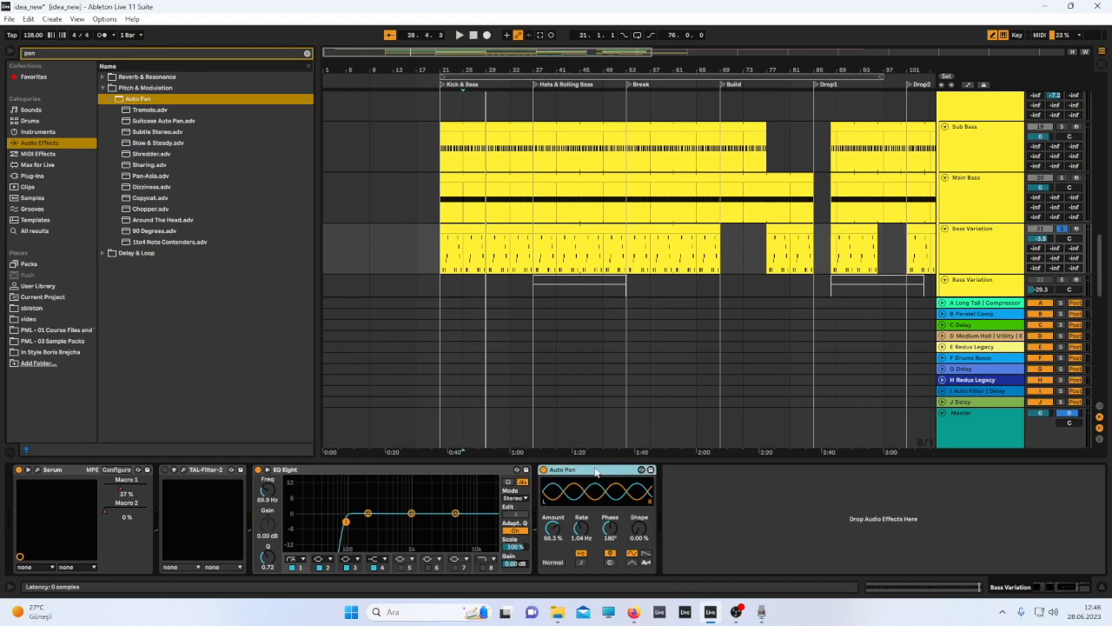
left_click(438, 272)
key("space")
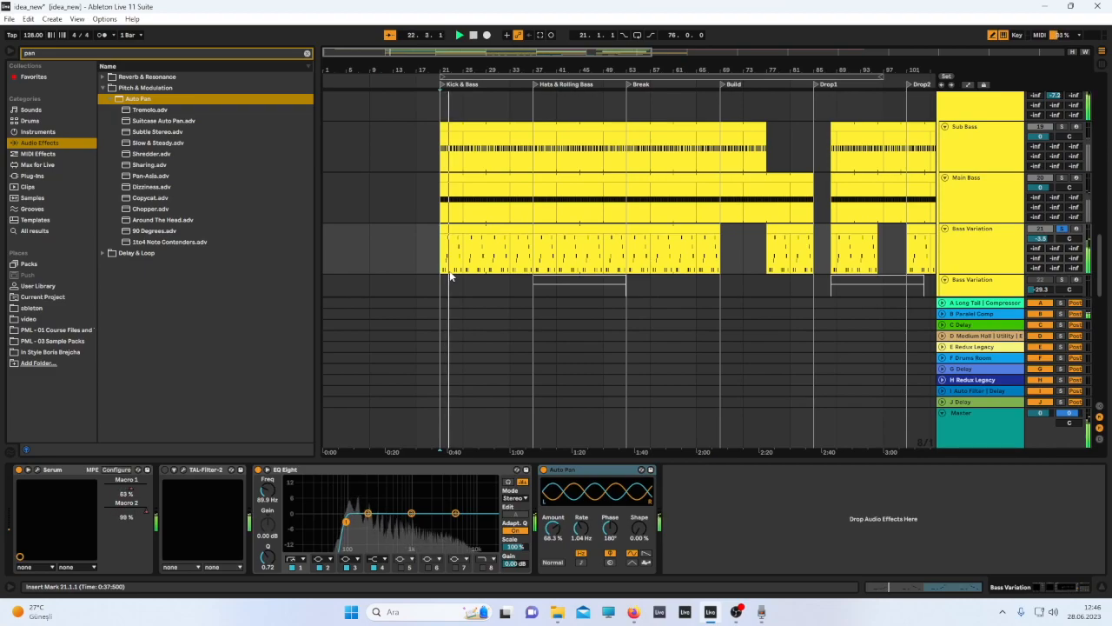
Open the Bass Variation's Serum and review its FX and oscillator pages while repositioning the window.
left_click(38, 470)
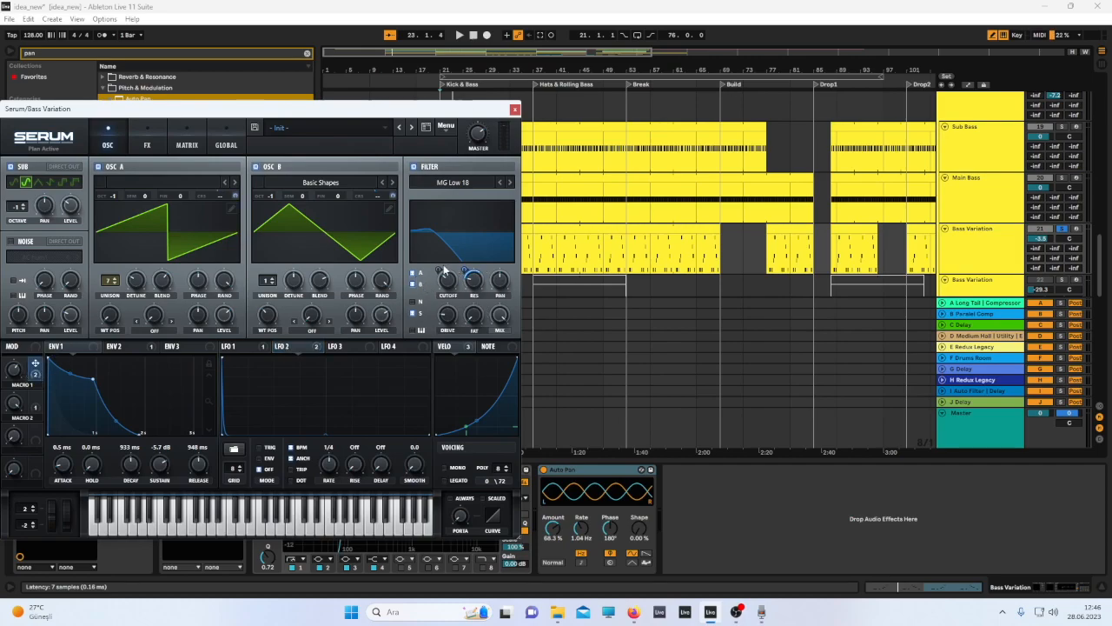
left_click(143, 145)
scroll(511, 295, "down", 1)
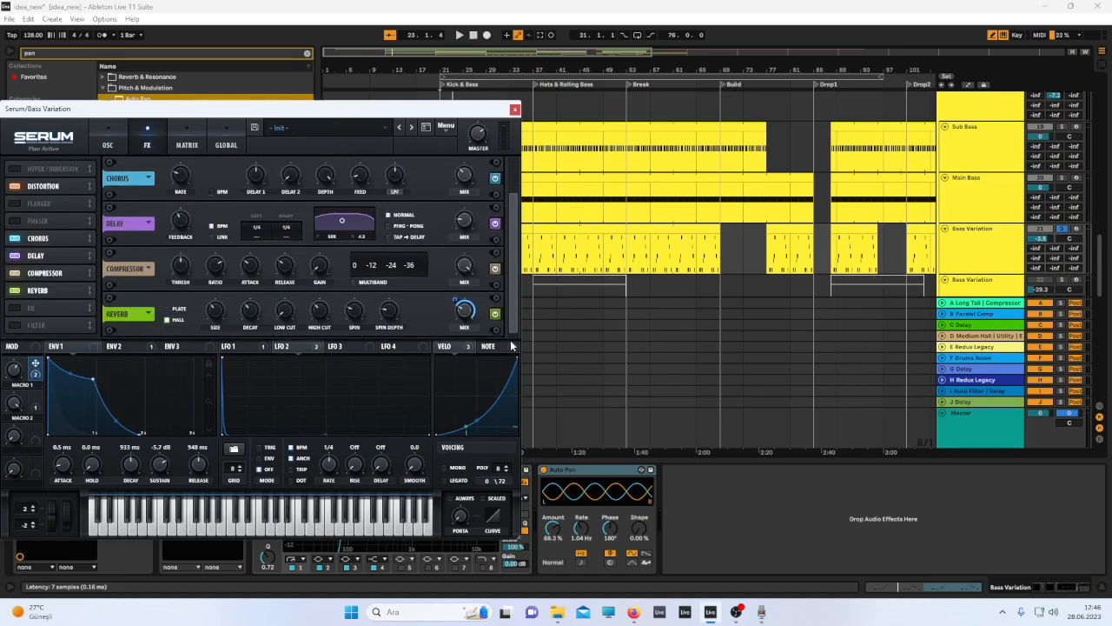
key("space")
left_click_drag(470, 110, 569, 157)
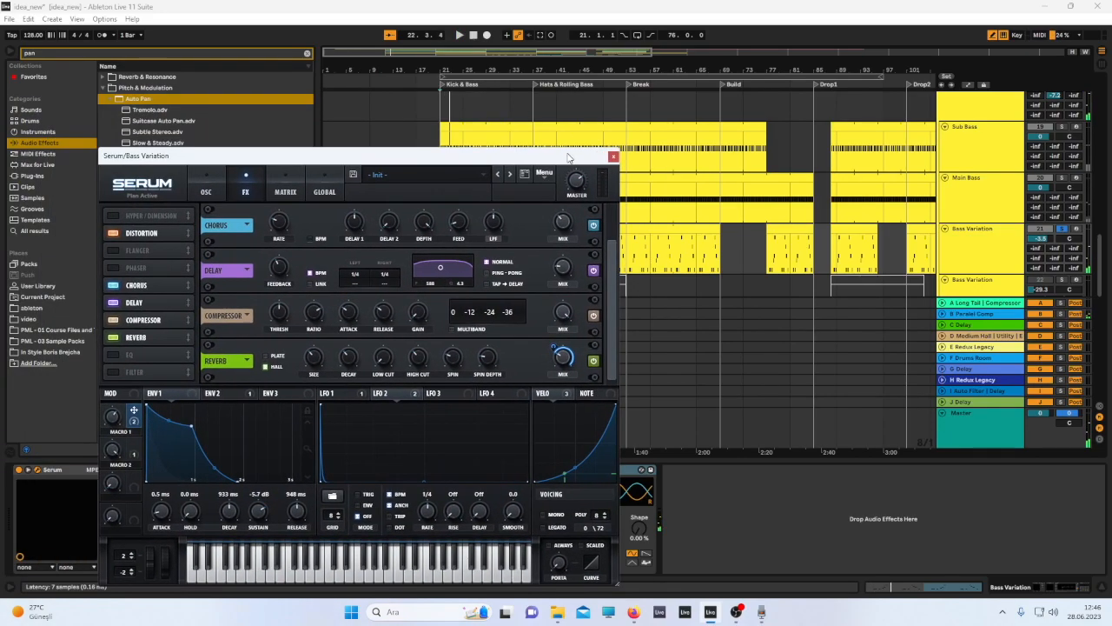
left_click(206, 192)
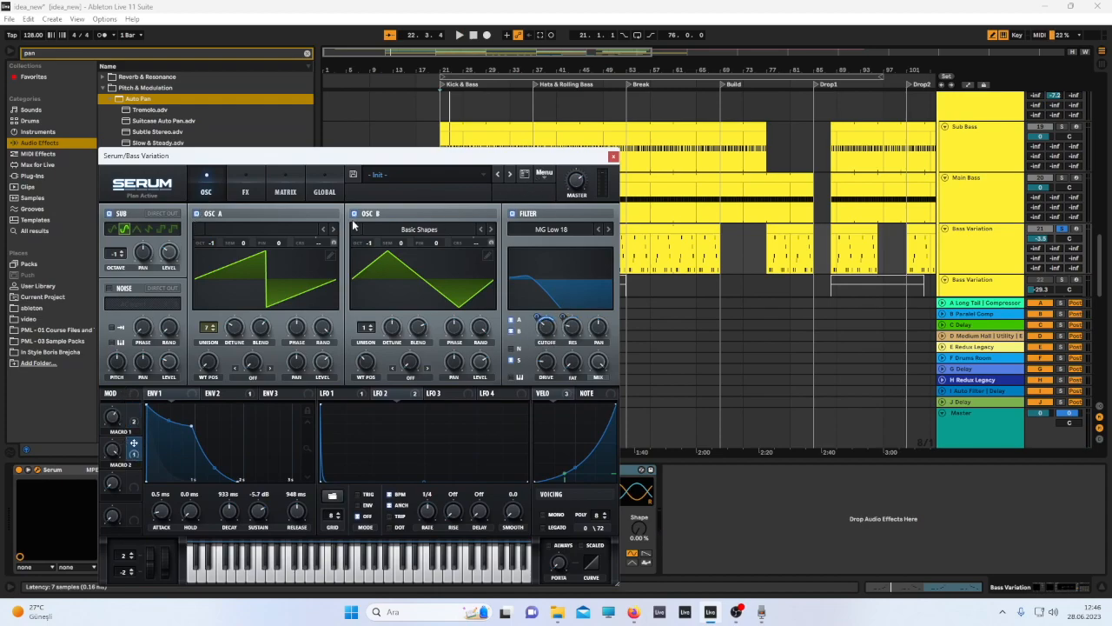
left_click_drag(437, 159, 345, 104)
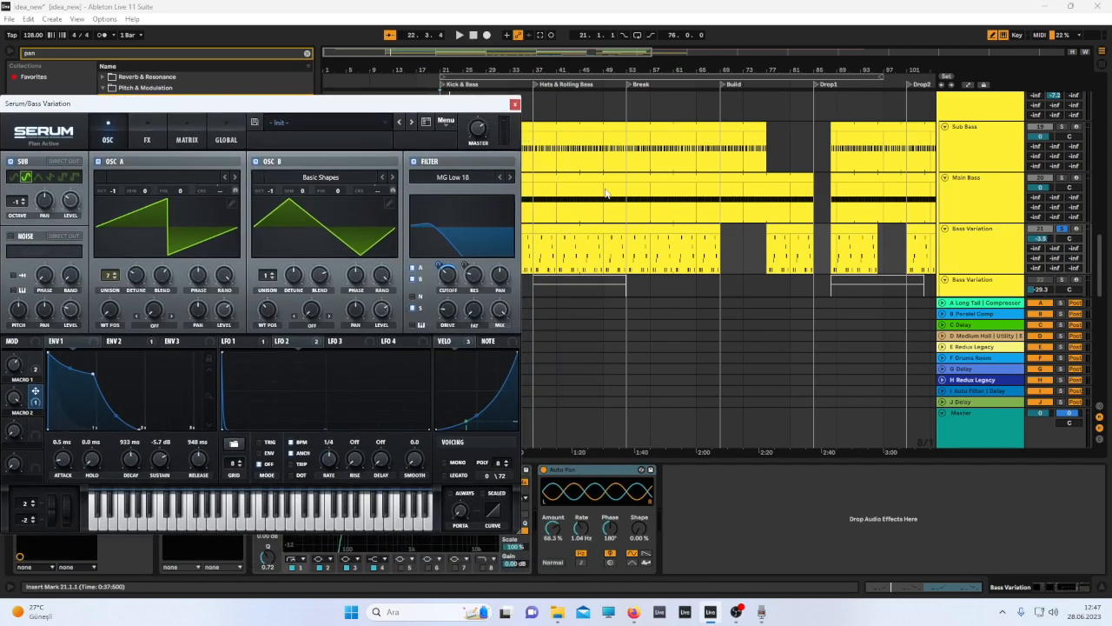
left_click_drag(458, 110, 978, 110)
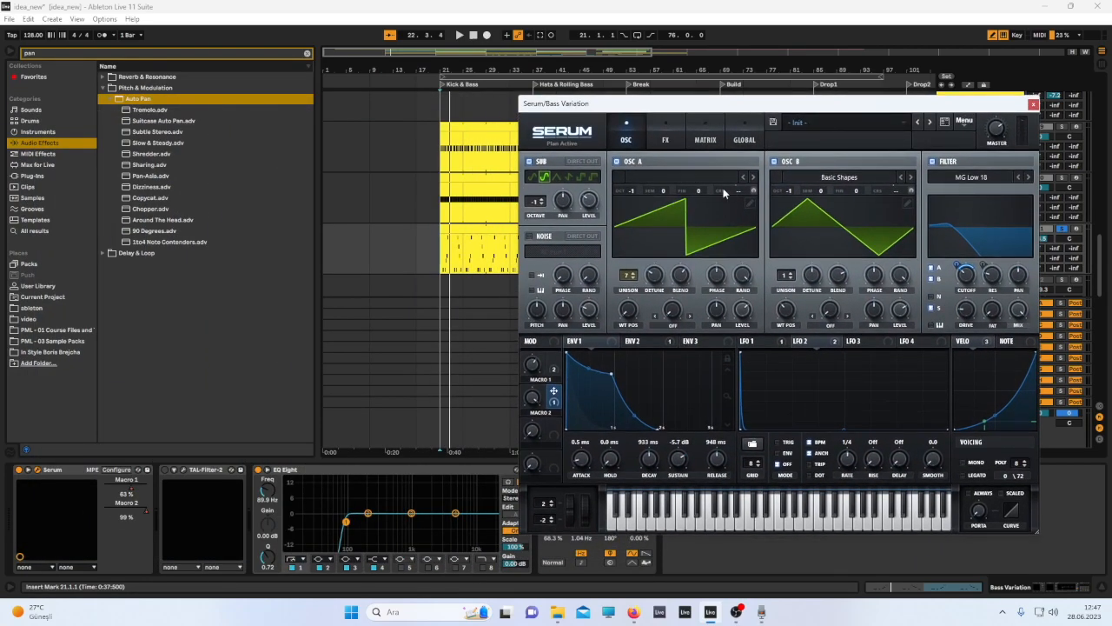
left_click_drag(732, 110, 927, 335)
Copy SPAN from the Main Bass chain, paste it into the Bass Variation chain and place it before Auto Pan.
left_click(972, 192)
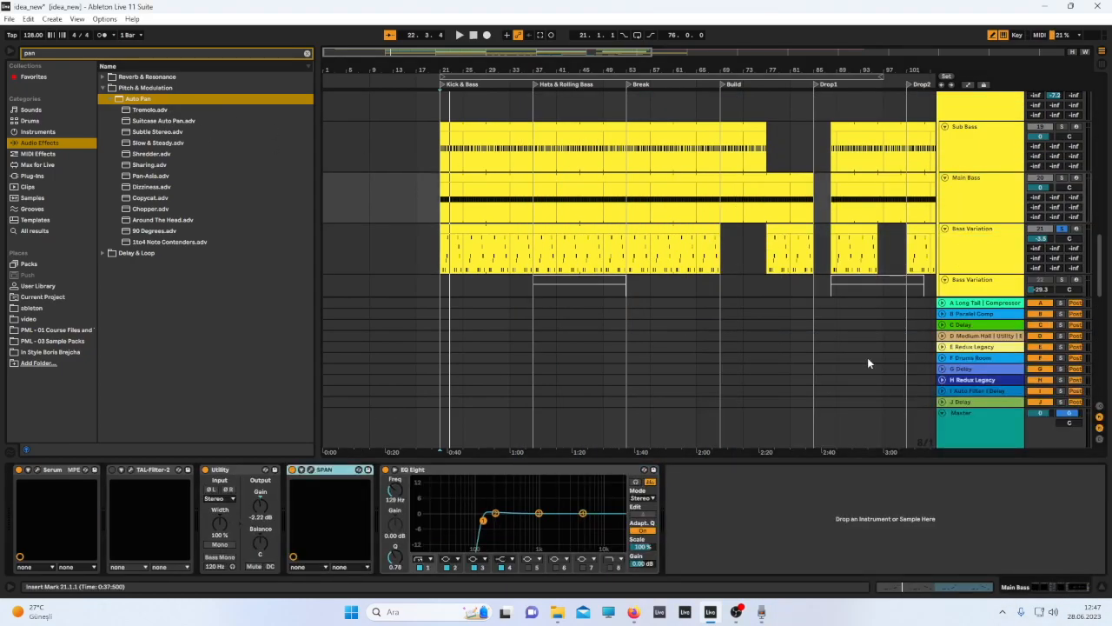
left_click(977, 254)
left_click_drag(931, 168, 1017, 618)
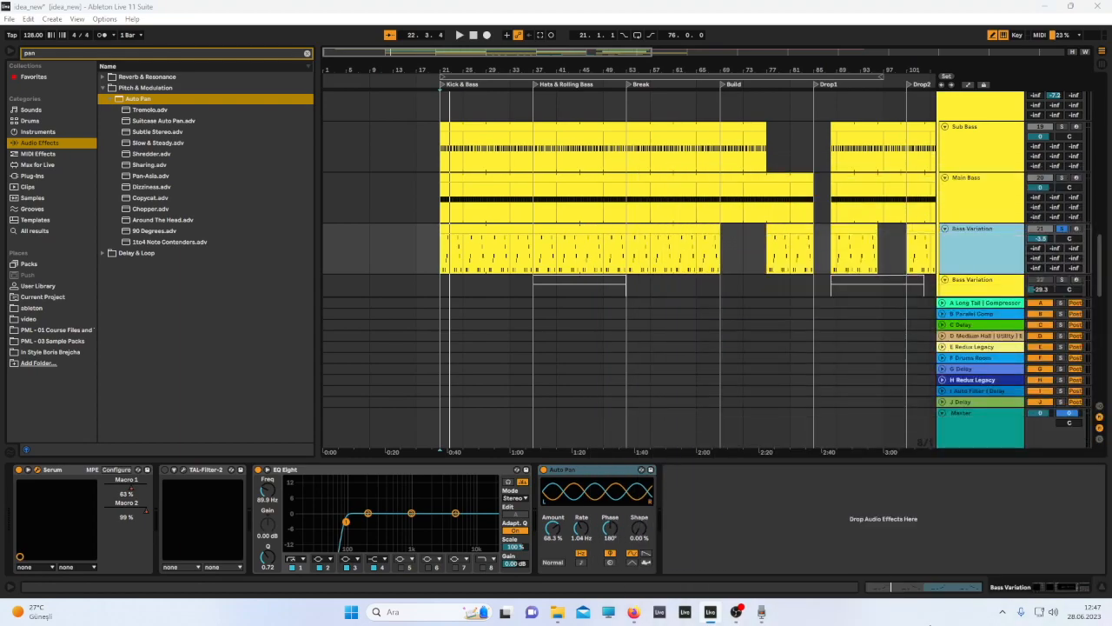
left_click(822, 522)
key("ctrl+v")
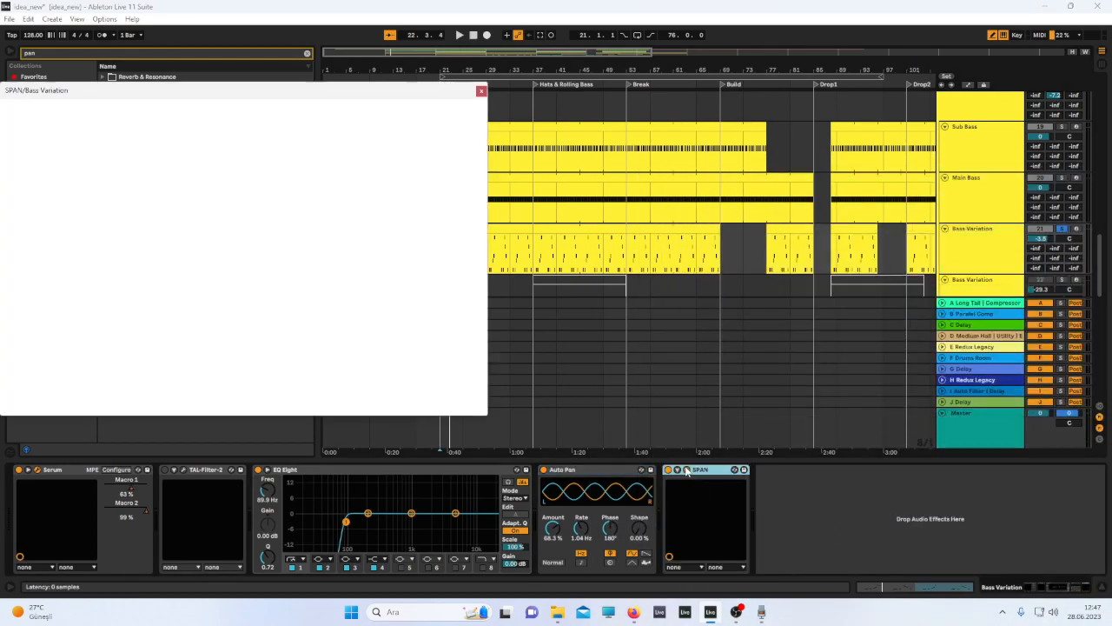
left_click_drag(697, 478, 538, 458)
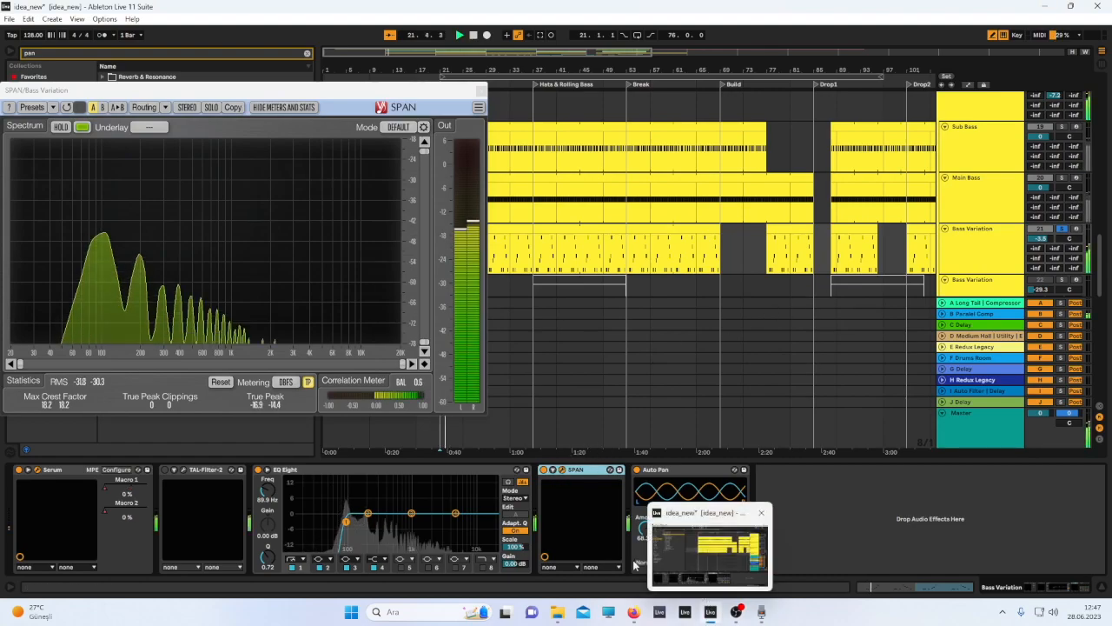
Play the Bass Variation with its Serum and SPAN windows open side by side to monitor the spectrum.
left_click(40, 473)
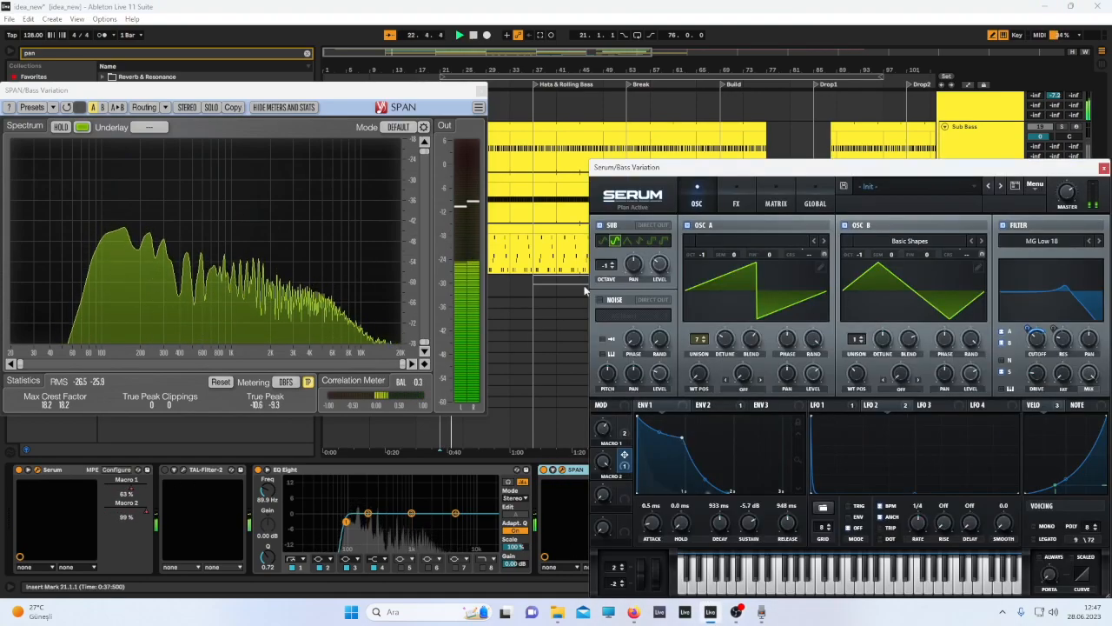
left_click_drag(711, 164, 634, 83)
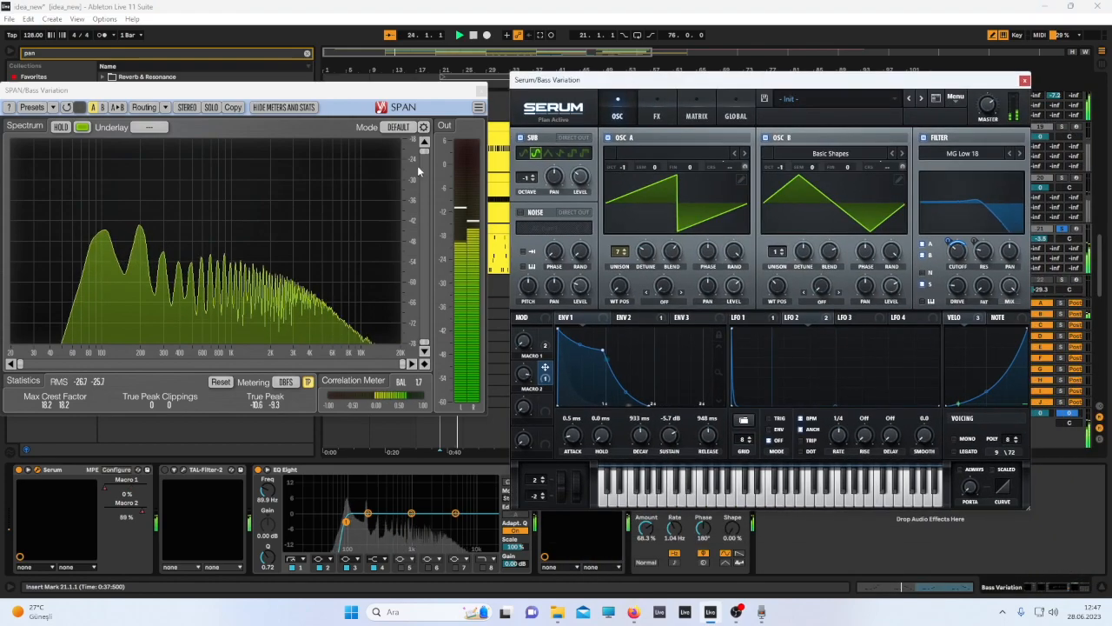
key("space")
left_click_drag(394, 91, 294, 100)
left_click(439, 266)
key("space")
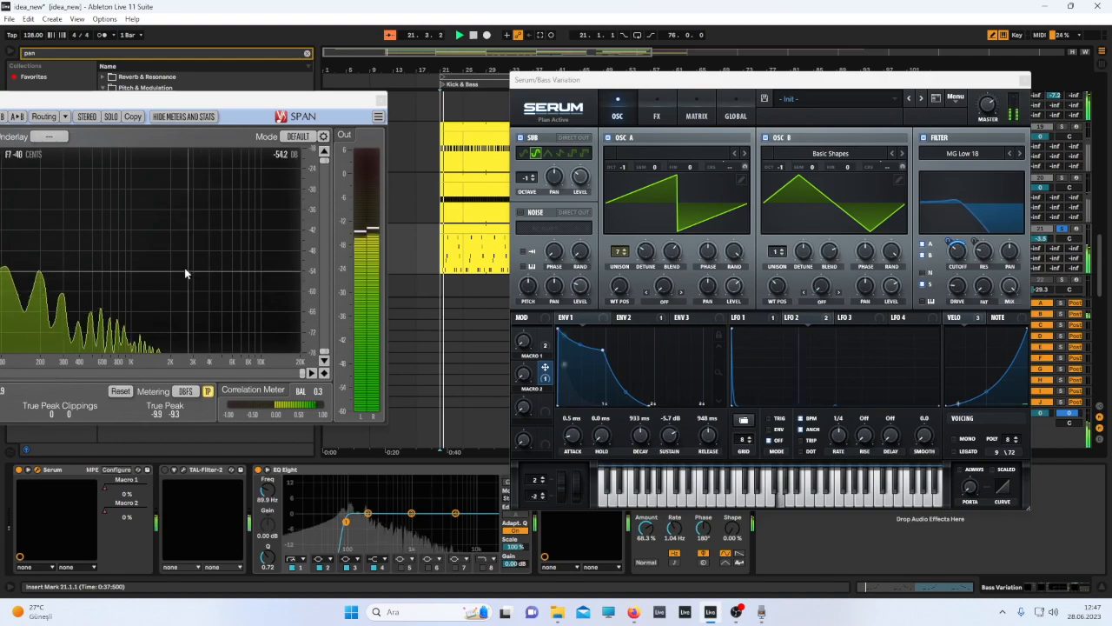
Reposition the SPAN window and switch OSC B off and back on while comparing the spectrum.
left_click_drag(167, 102, 192, 116)
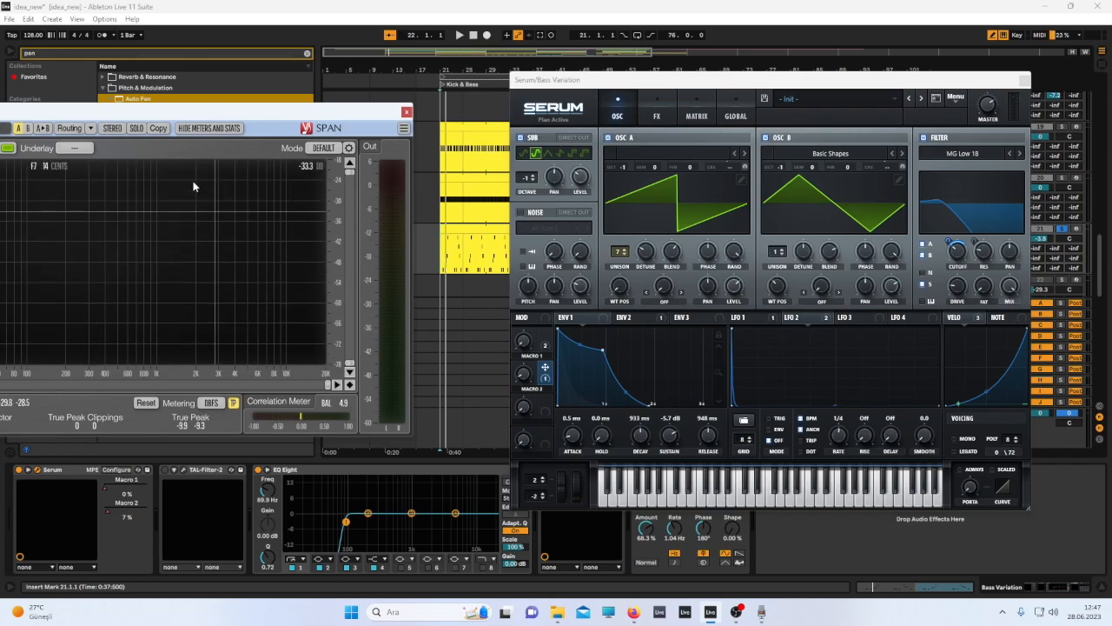
left_click_drag(222, 118, 261, 107)
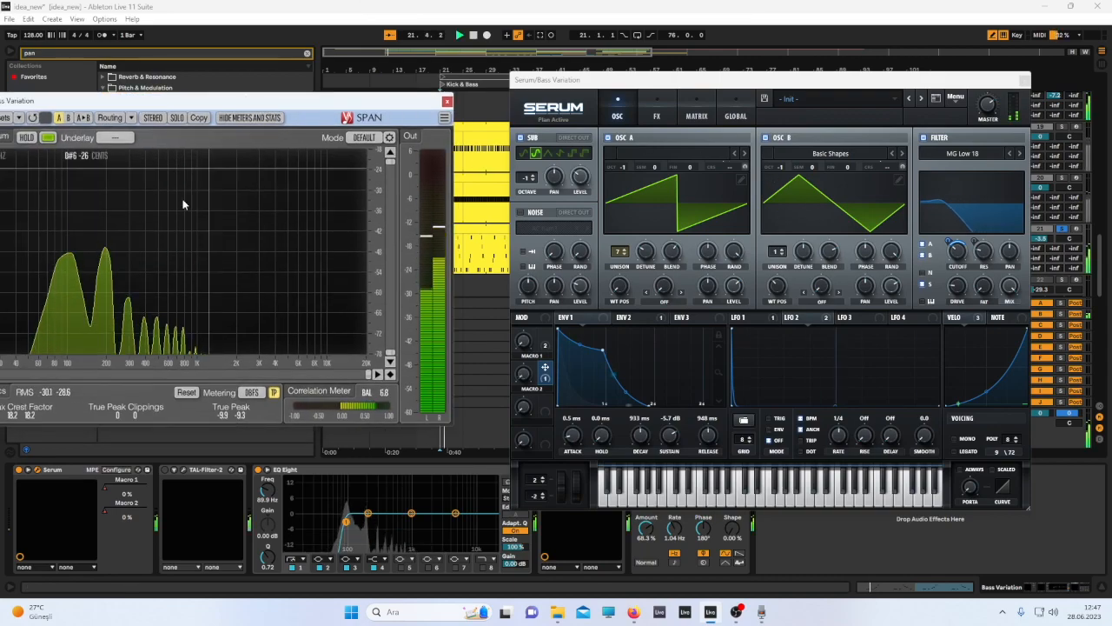
left_click(765, 137)
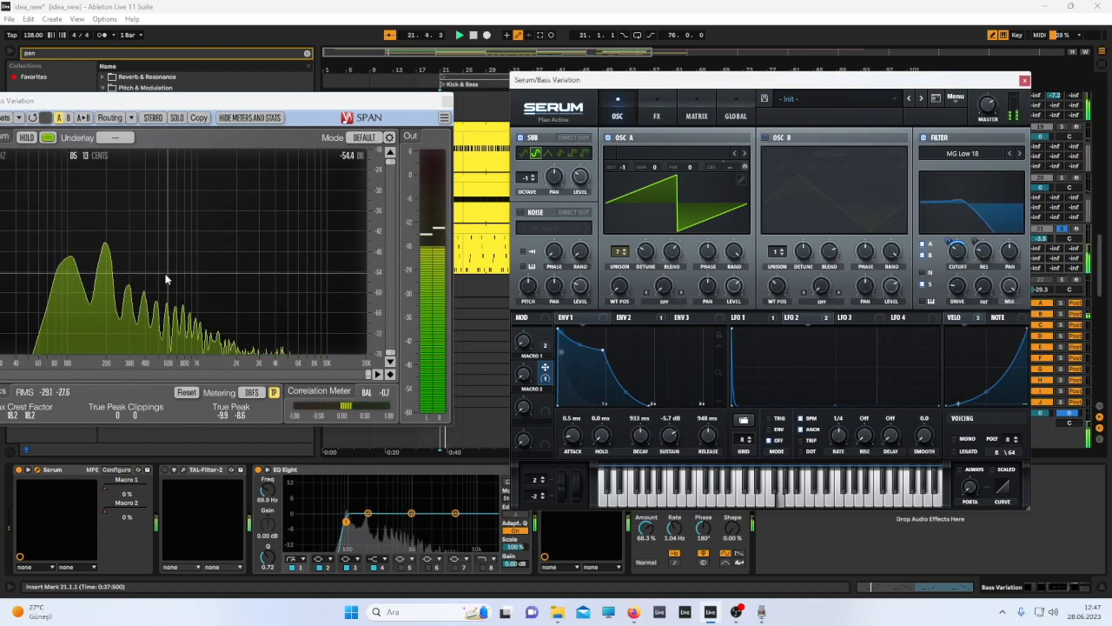
left_click(764, 138)
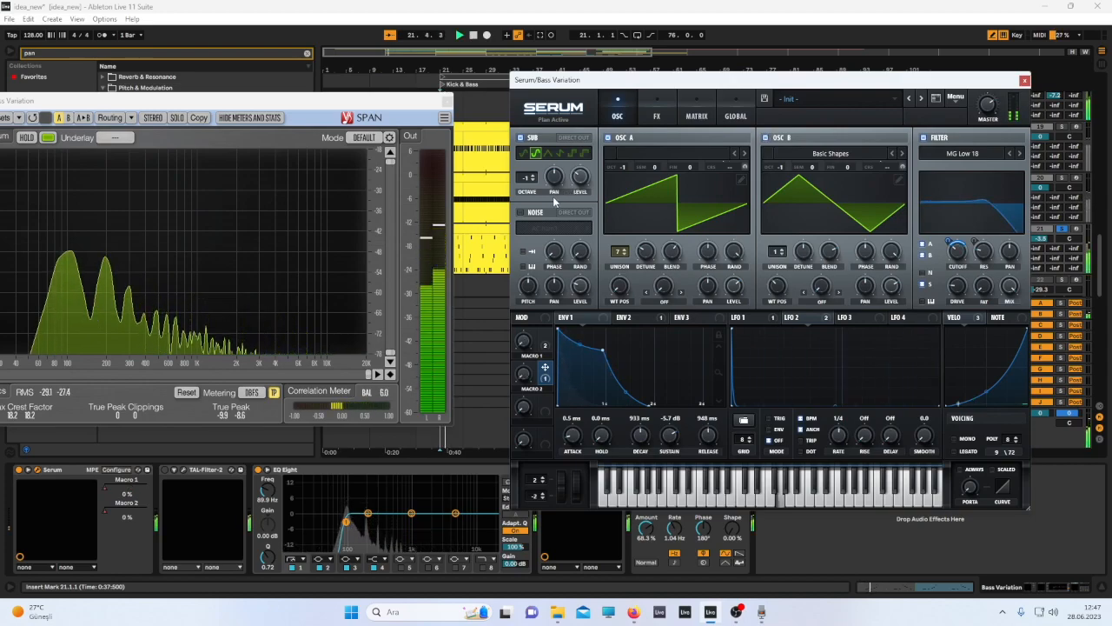
key("space")
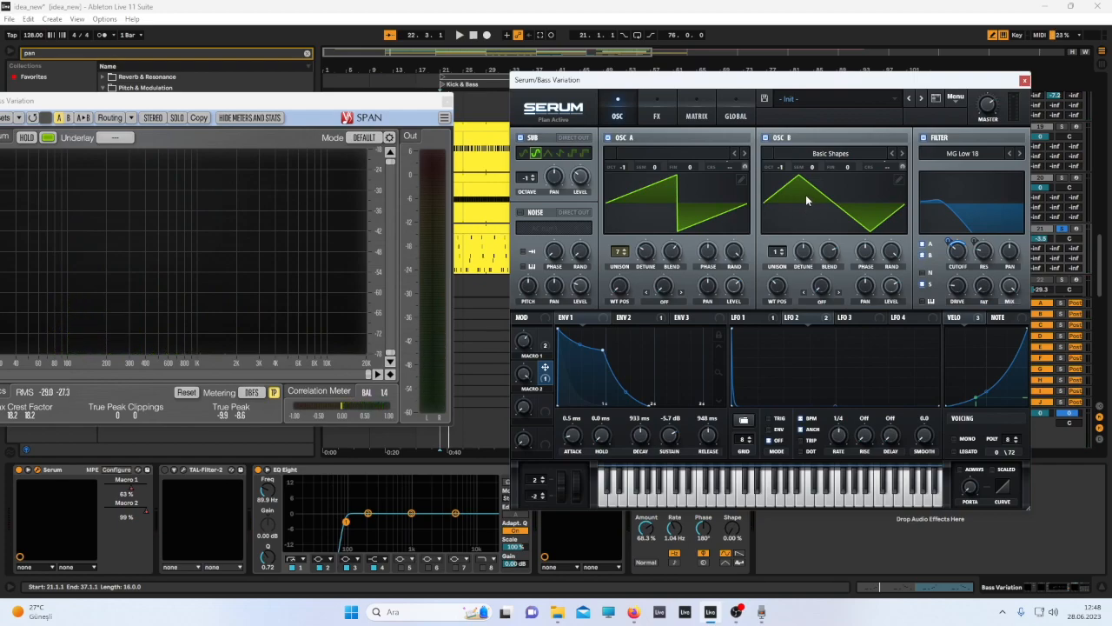
Try moving OSC B's wavetable position during playback and return it to the triangle shape.
left_click_drag(786, 279, 774, 310)
key("space")
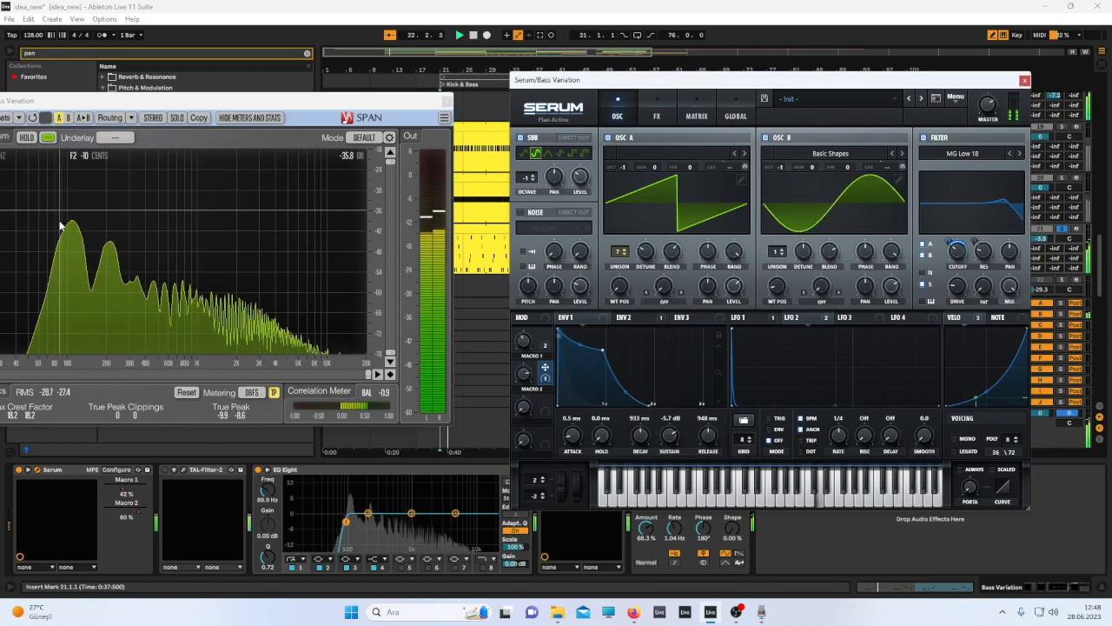
left_click_drag(774, 286, 772, 277)
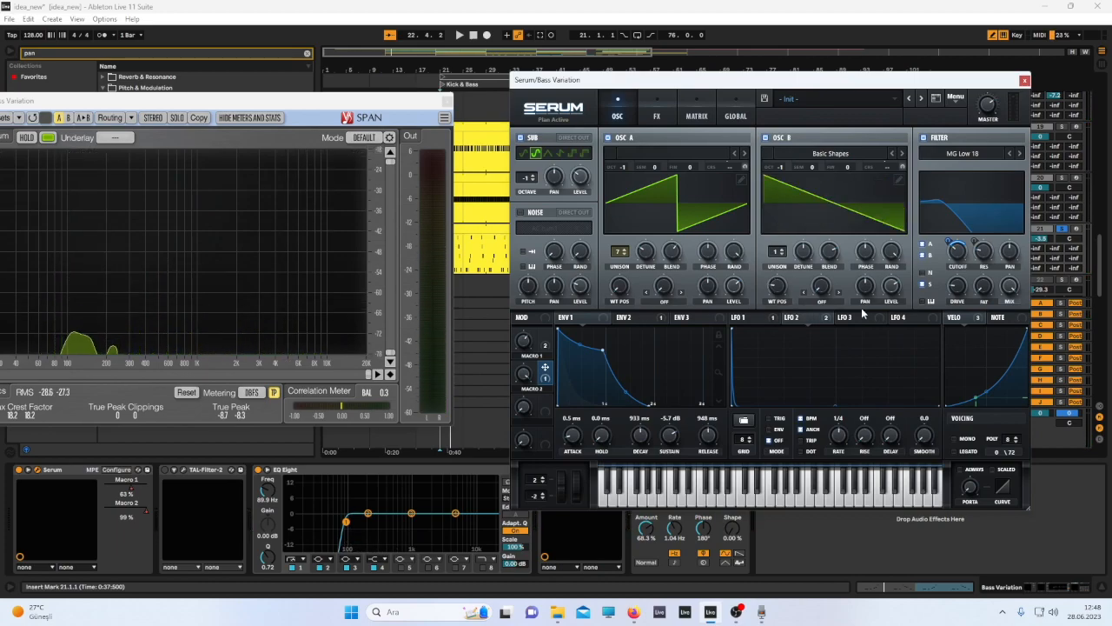
left_click_drag(773, 291, 773, 281)
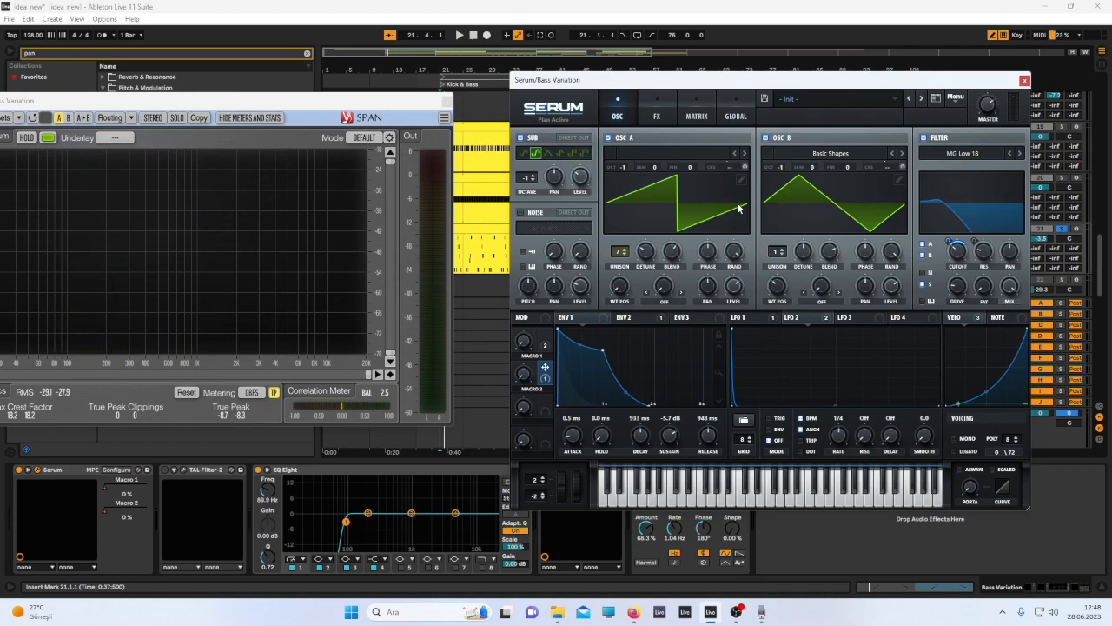
Examine Serum's ENV 2, LFO 1 and LFO 2 pages and the modulation targets each one drives.
left_click_drag(339, 103, 411, 98)
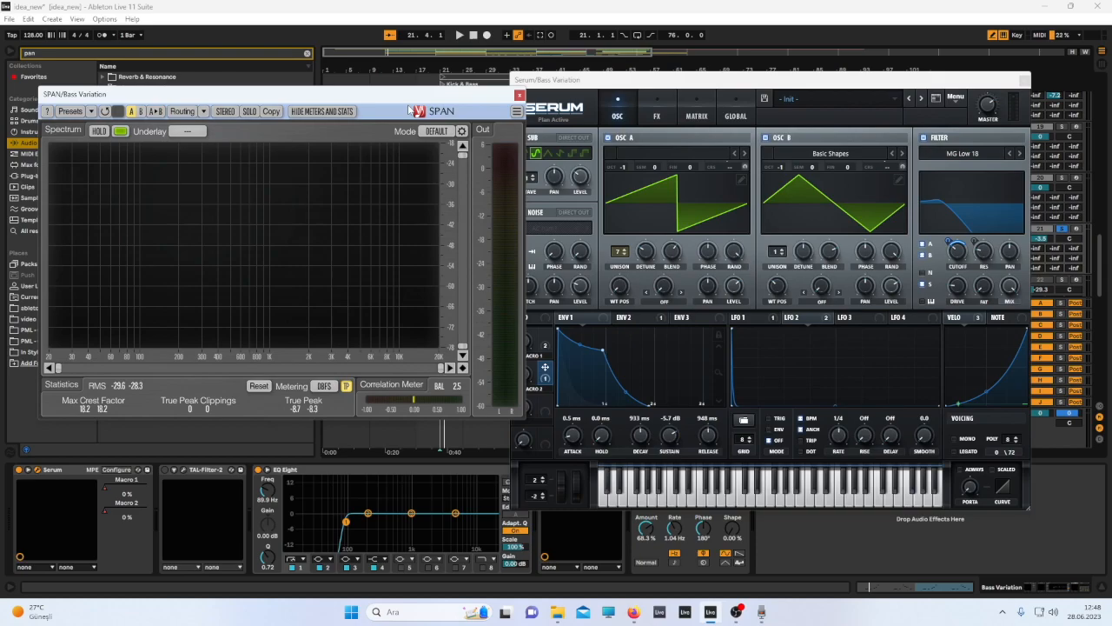
left_click_drag(412, 109, 377, 107)
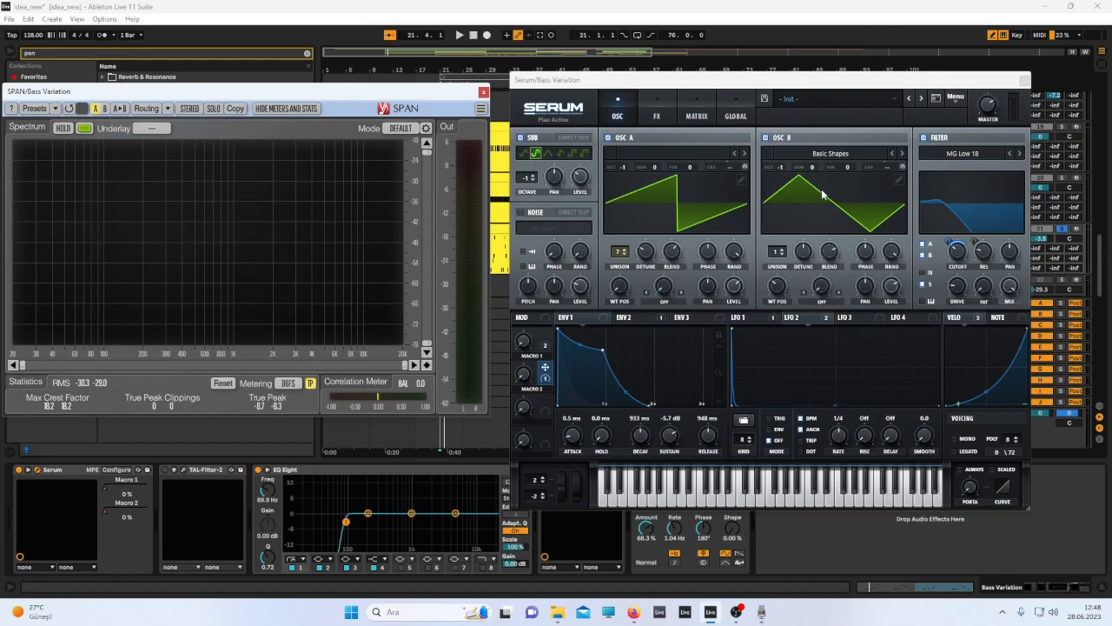
left_click(618, 254)
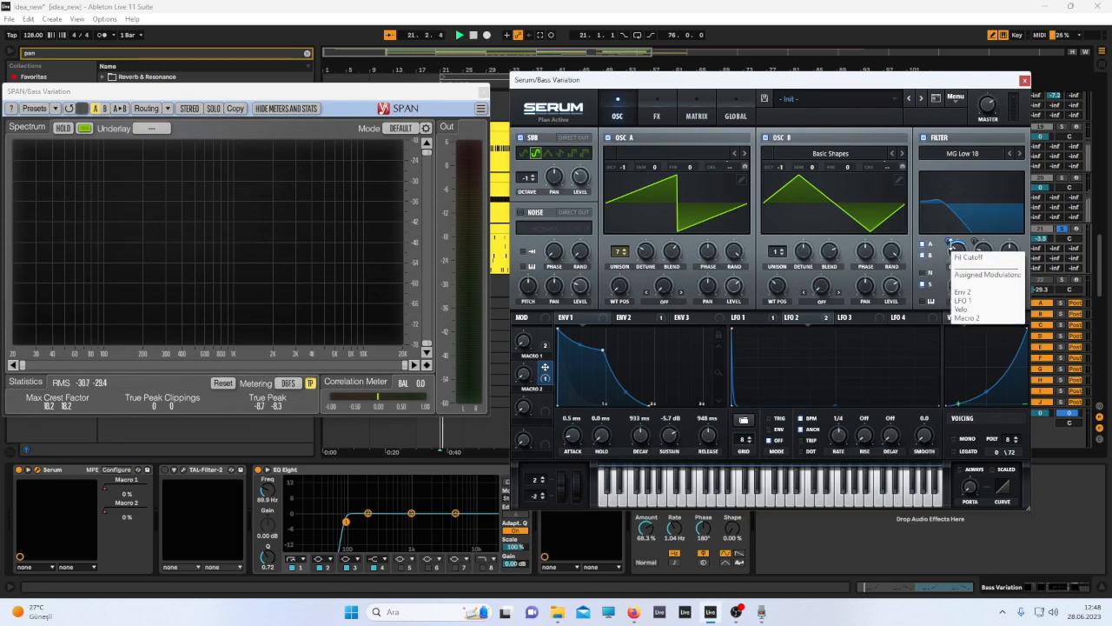
left_click(647, 320)
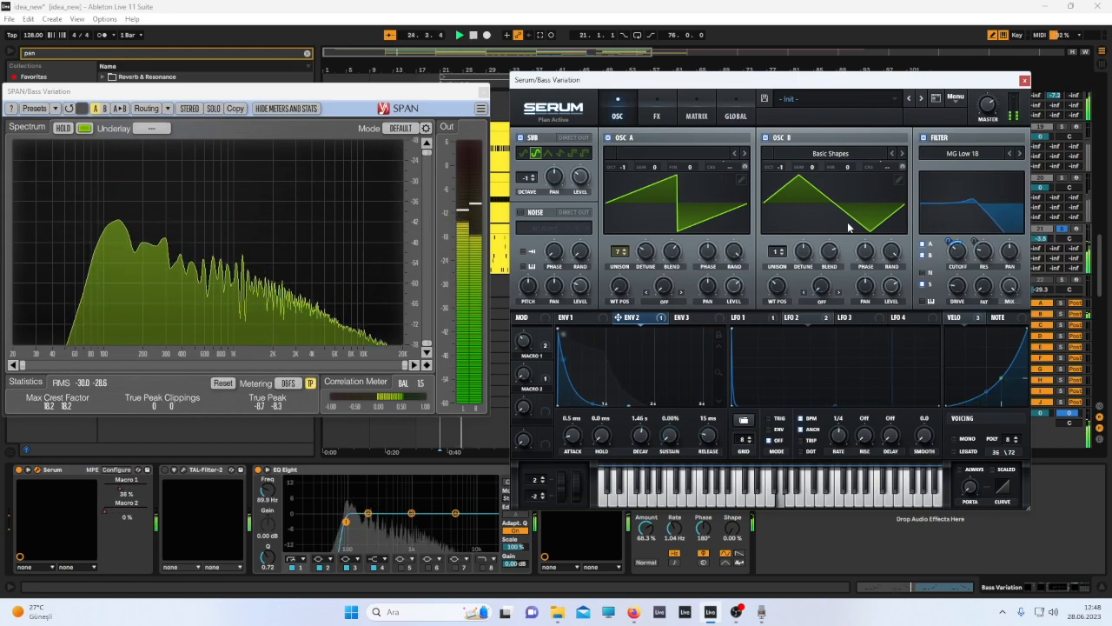
left_click(738, 319)
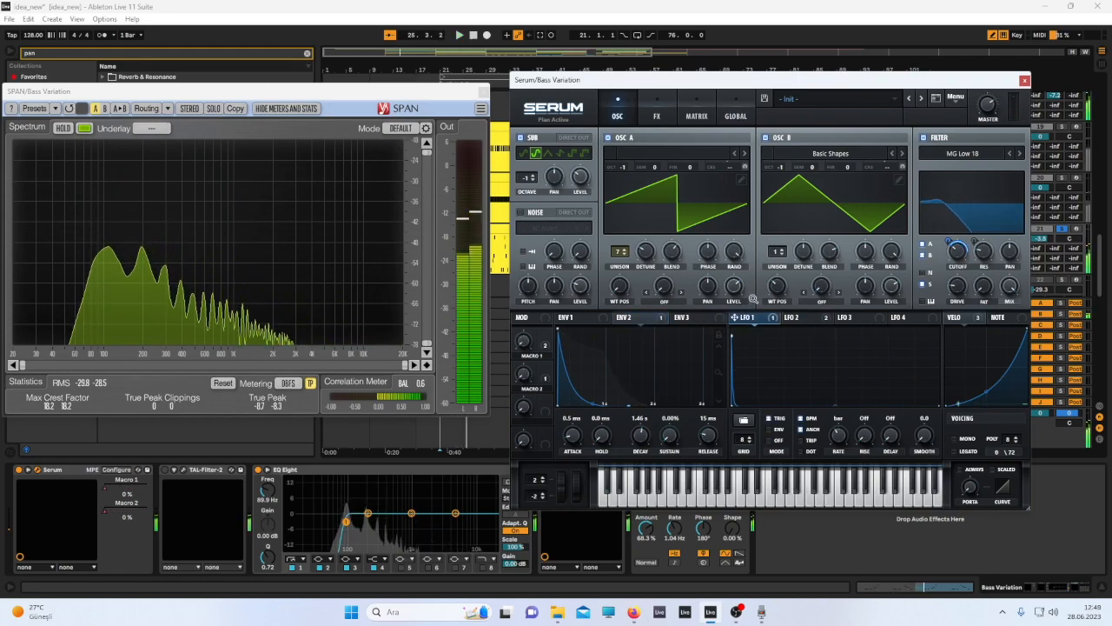
left_click(798, 320)
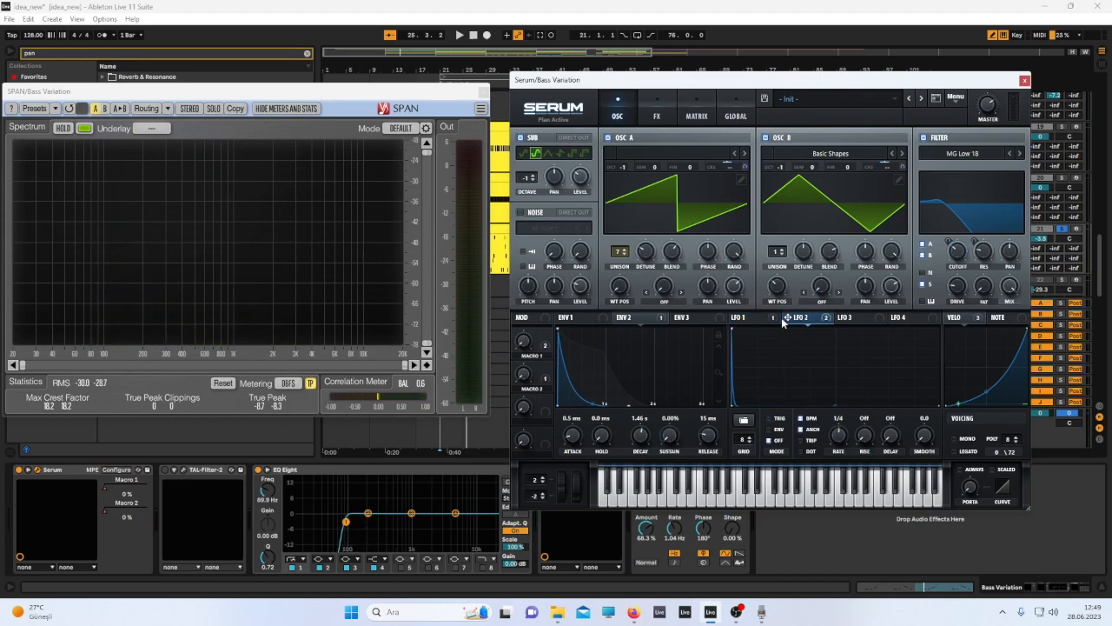
left_click(776, 318)
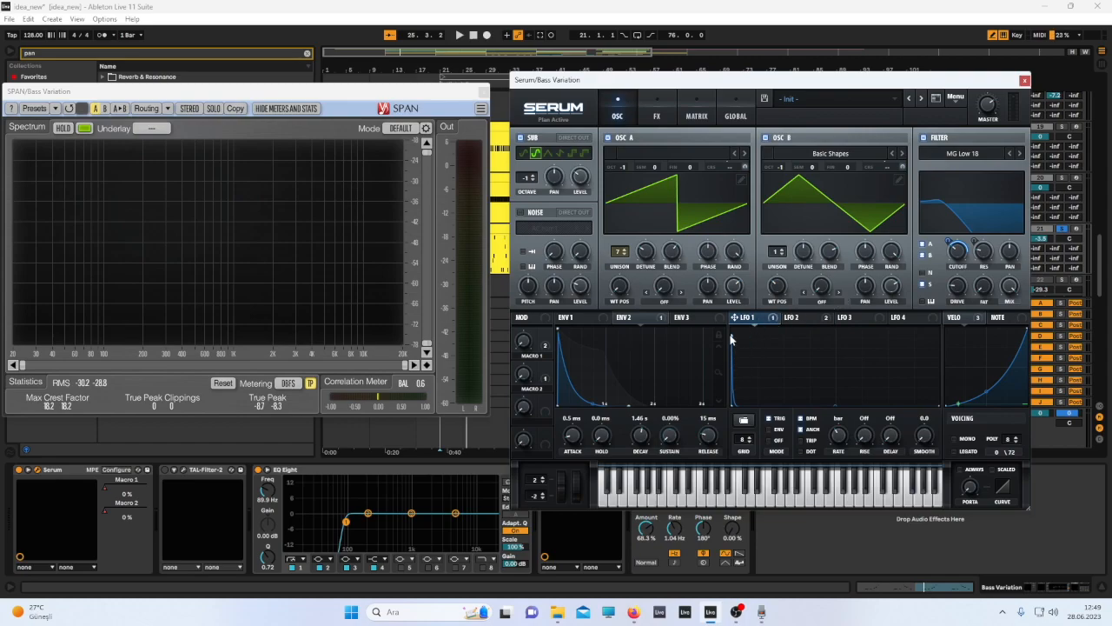
key("space")
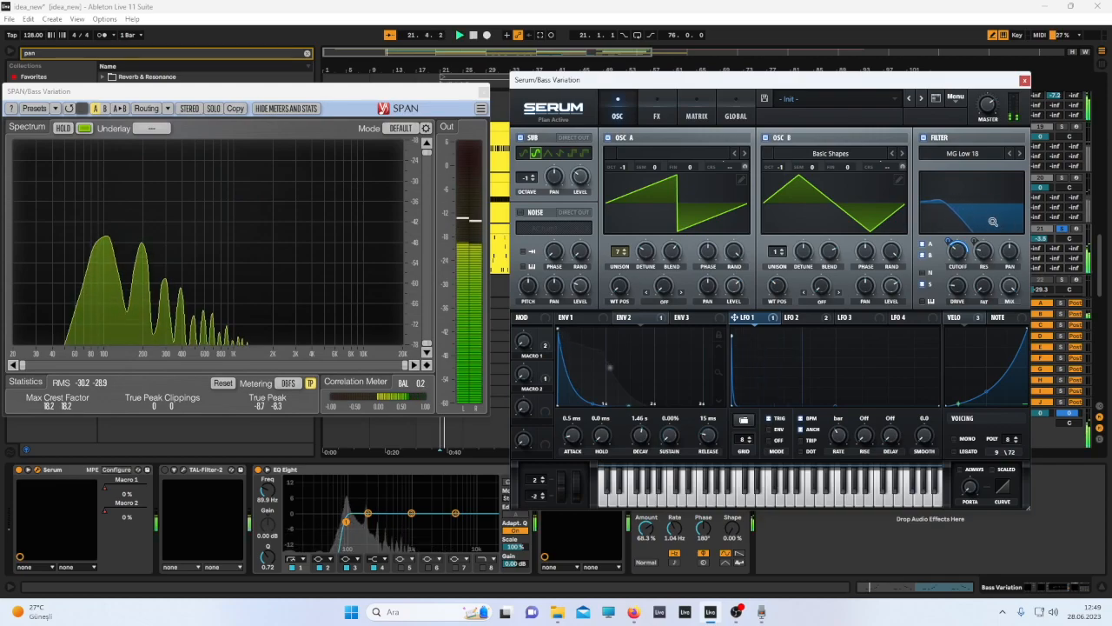
key("space")
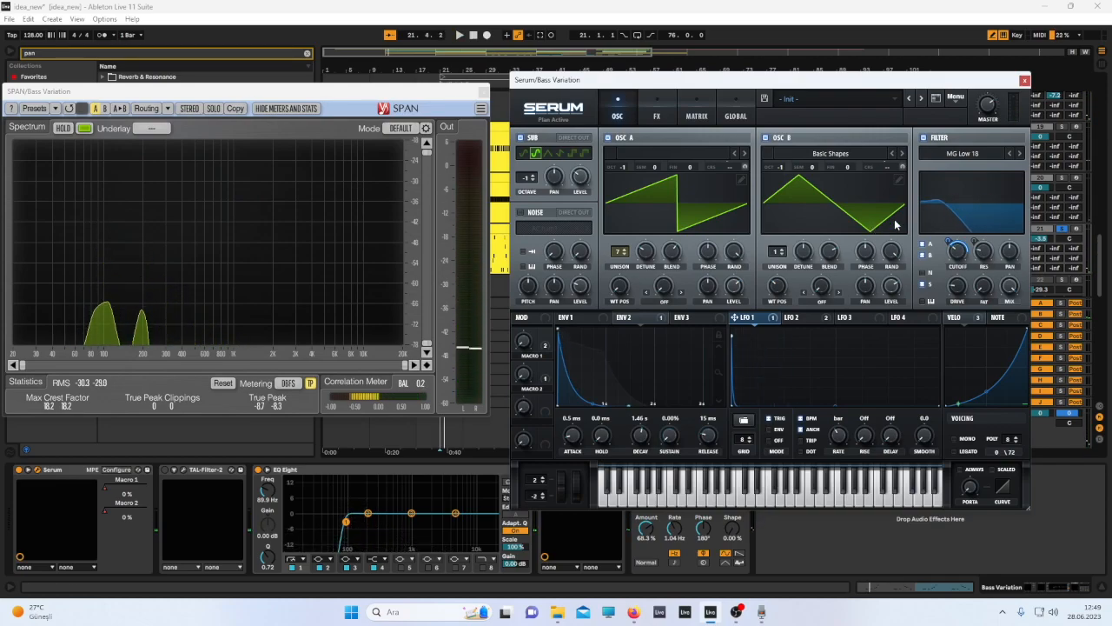
left_click(798, 318)
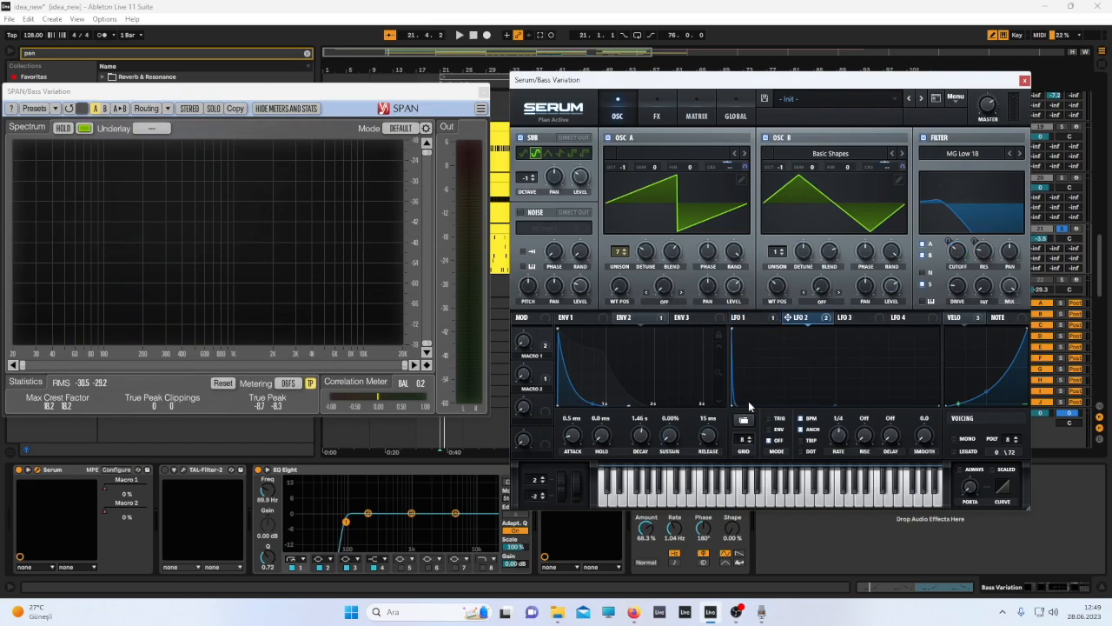
mouse_move(712, 171)
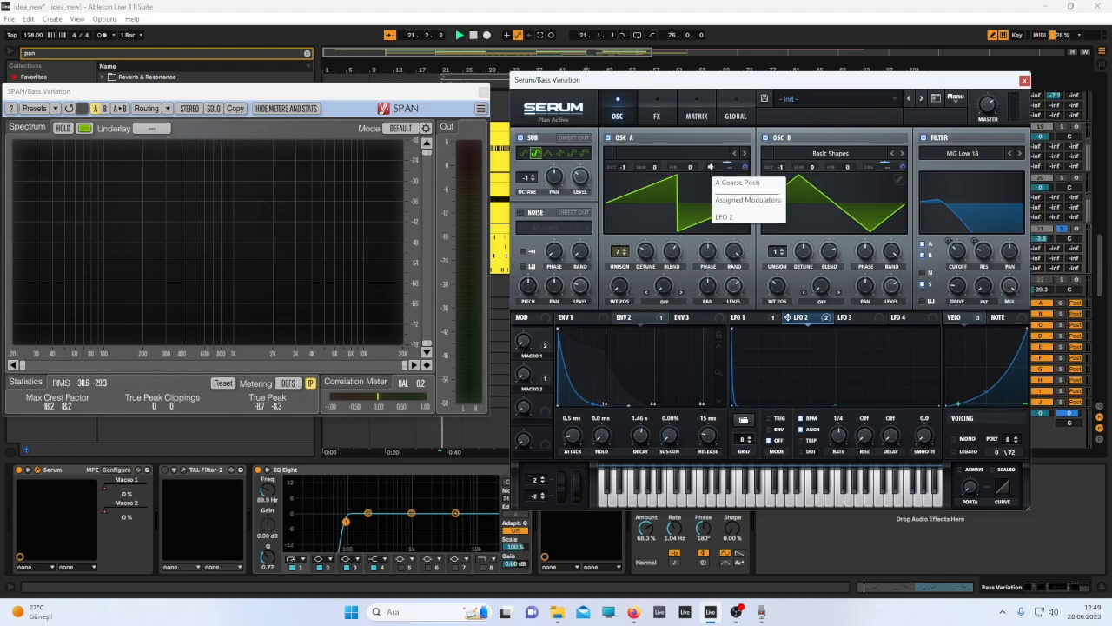
Bypass all of LFO 2's destinations, then reactivate its OSC B coarse pitch modulation.
right_click(788, 317)
left_click(832, 356)
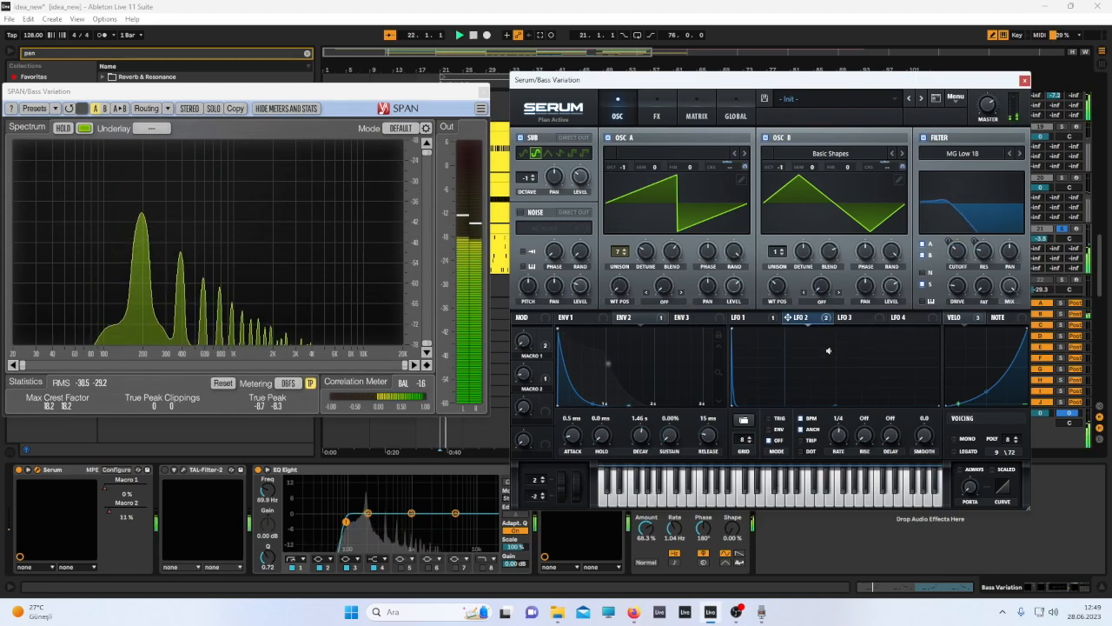
right_click(788, 318)
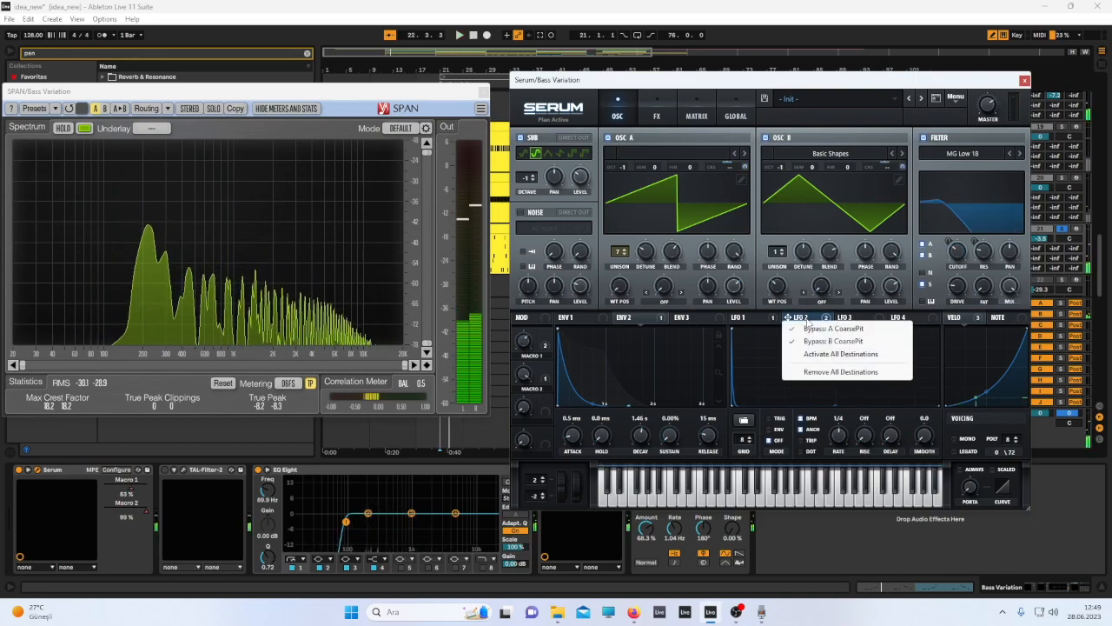
left_click(816, 339)
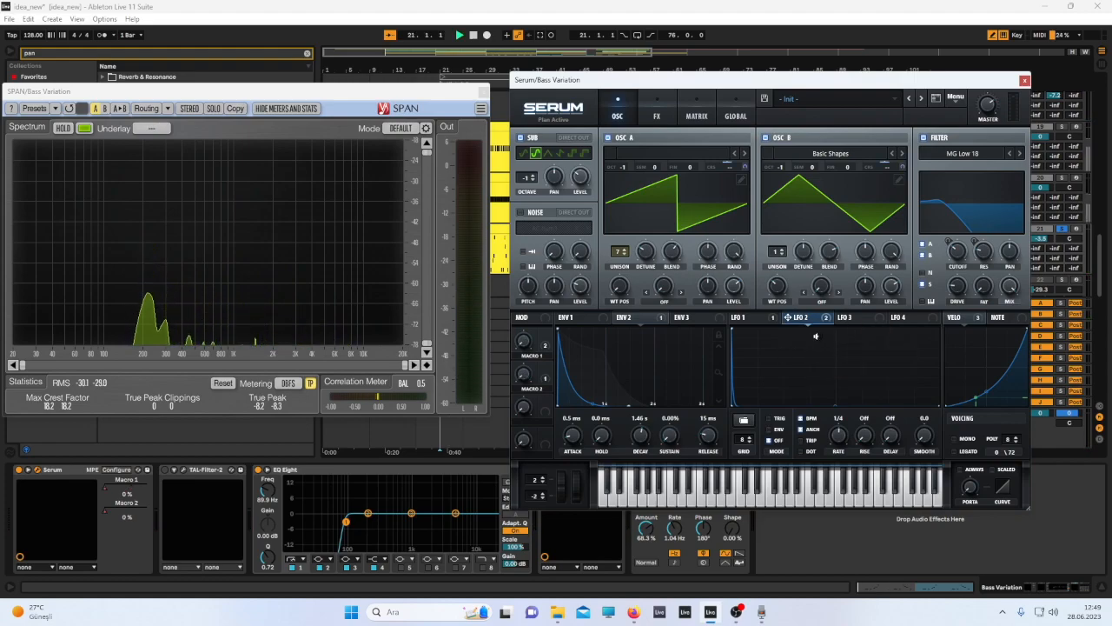
mouse_move(798, 319)
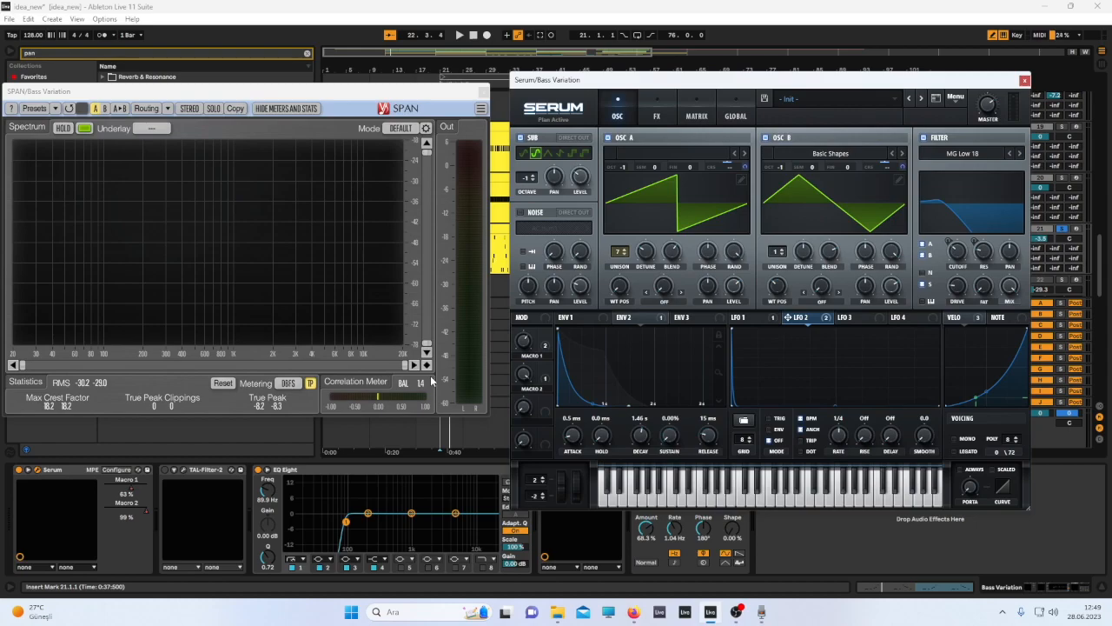
Review the effects on Serum's FX page, then close the Serum window.
left_click_drag(186, 98, 241, 90)
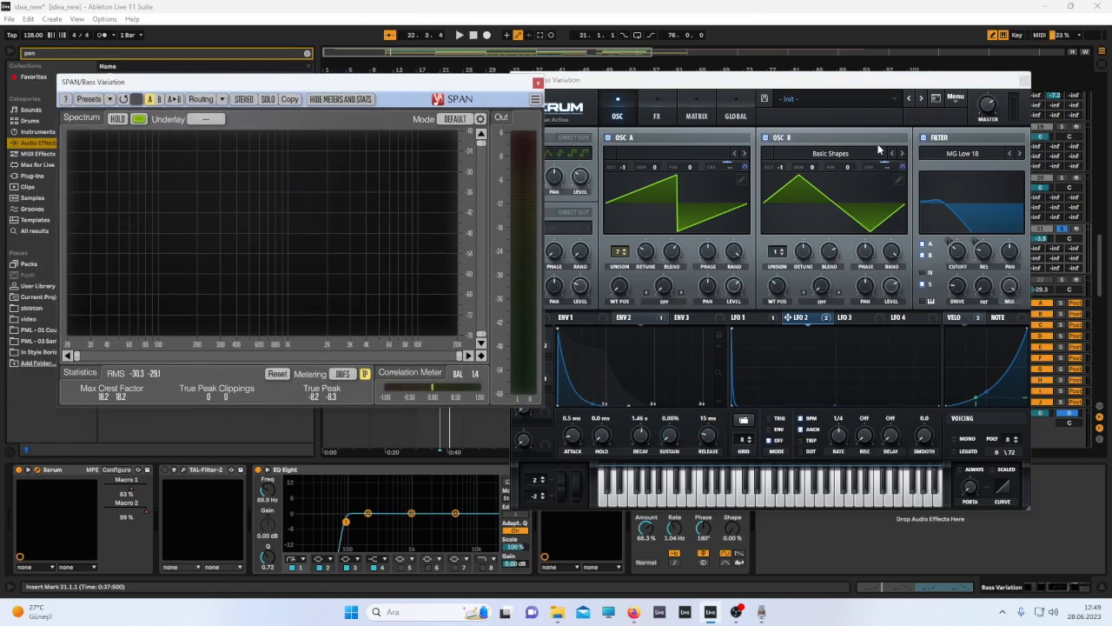
left_click(658, 116)
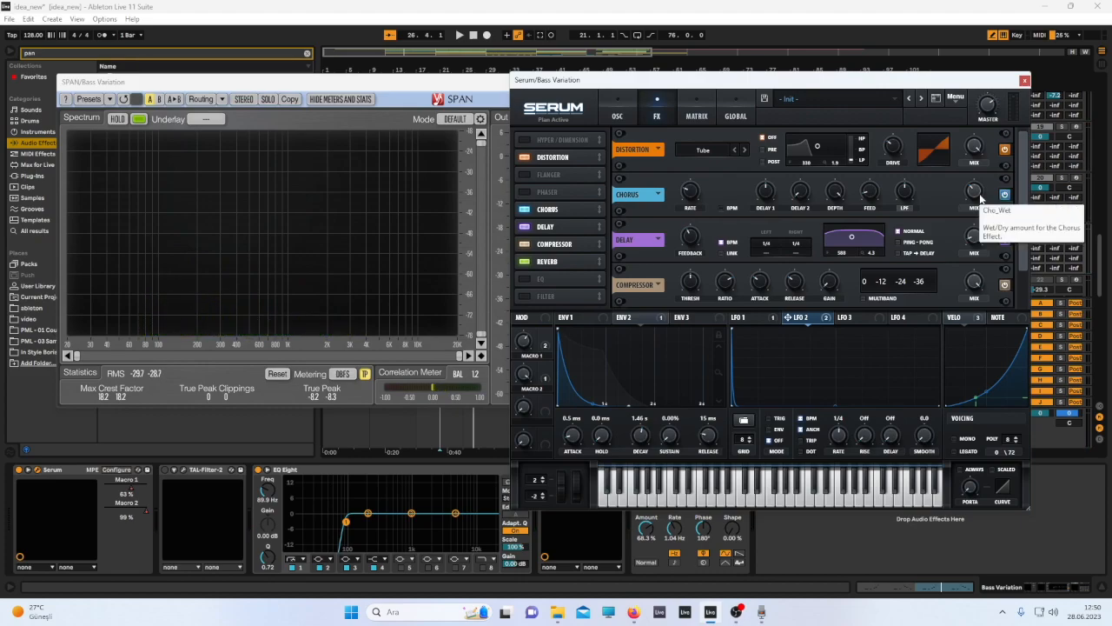
scroll(1022, 270, "down", 1)
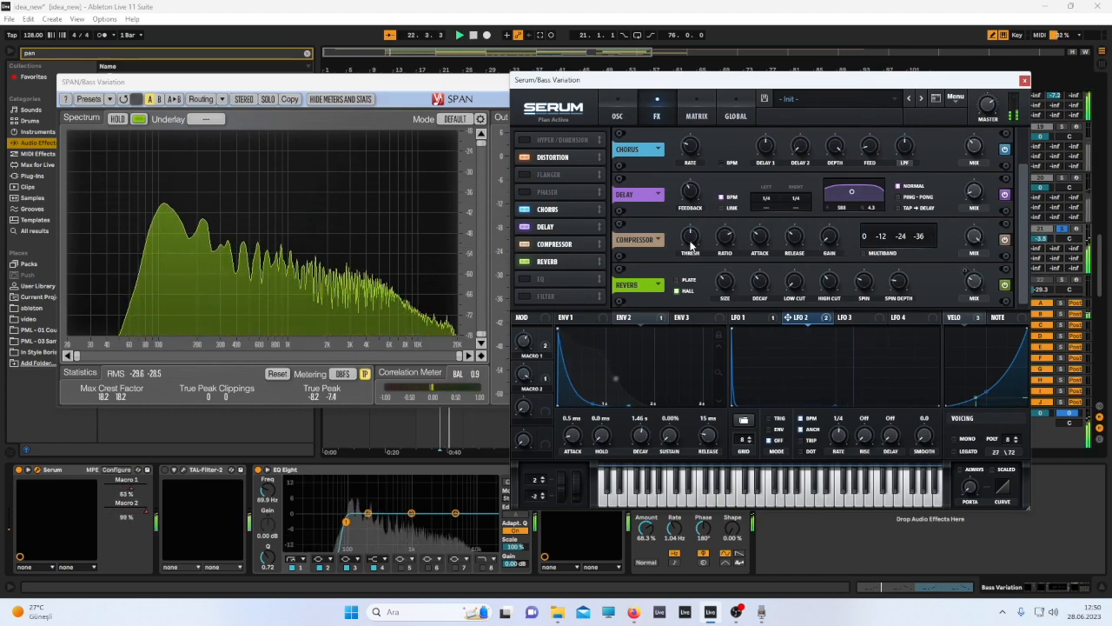
left_click(1024, 81)
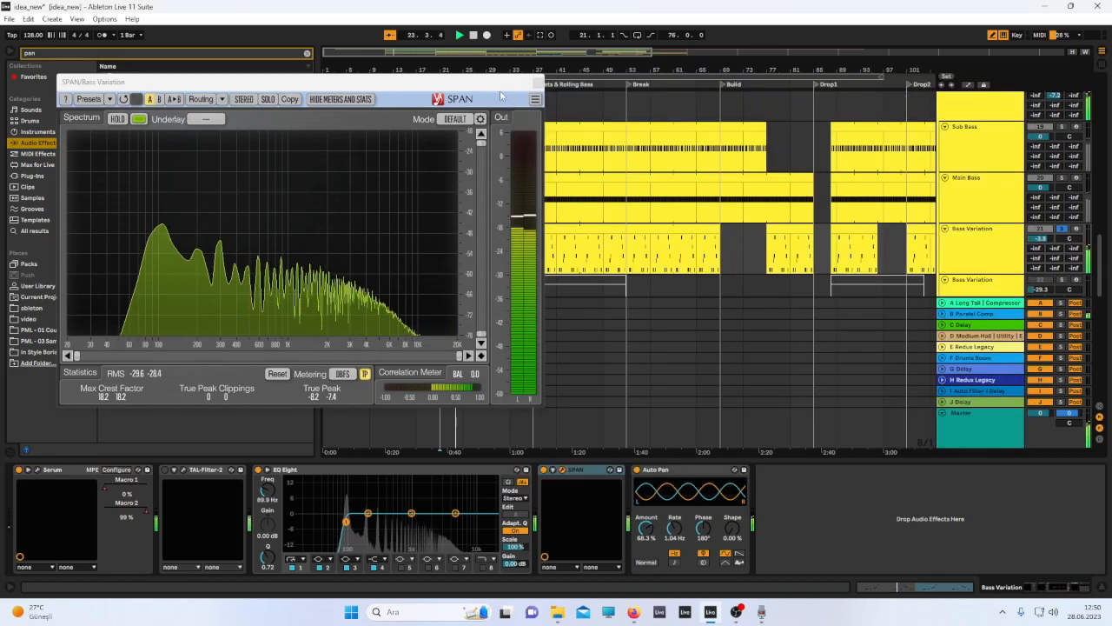
Close SPAN, select a Bass Aggressive clip and solo the Bass Aggressive track for playback.
left_click(532, 80)
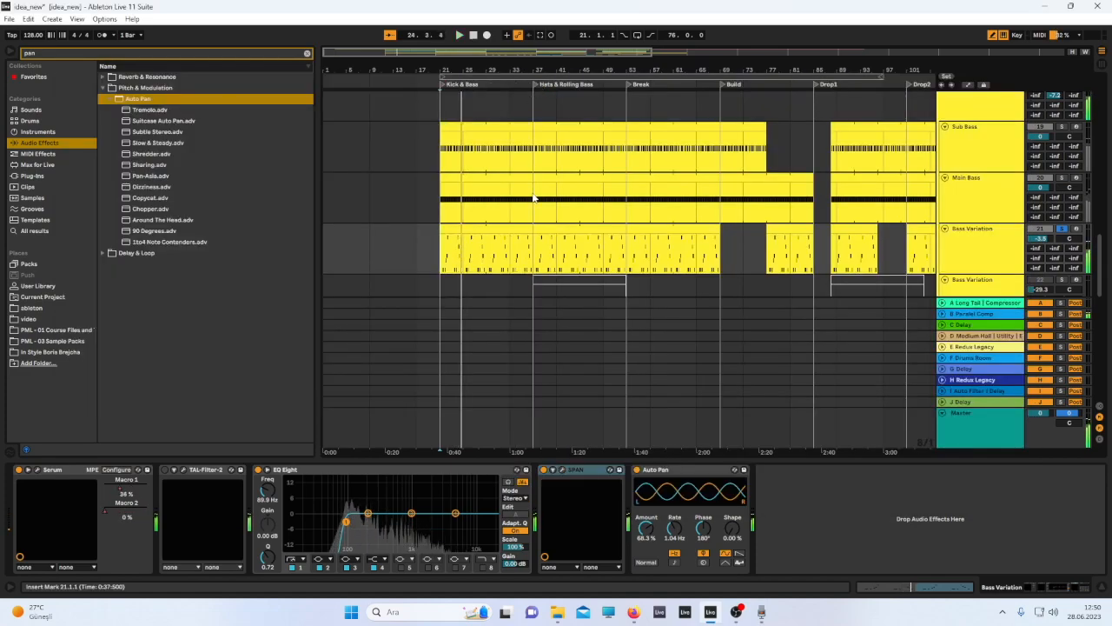
scroll(543, 191, "down", 5)
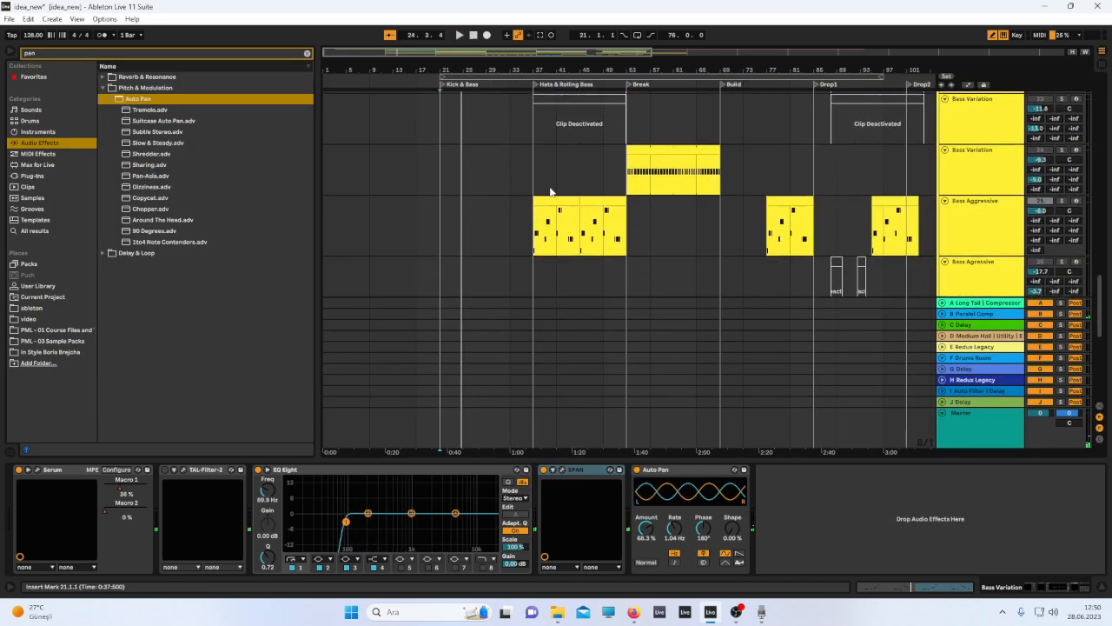
left_click(539, 238)
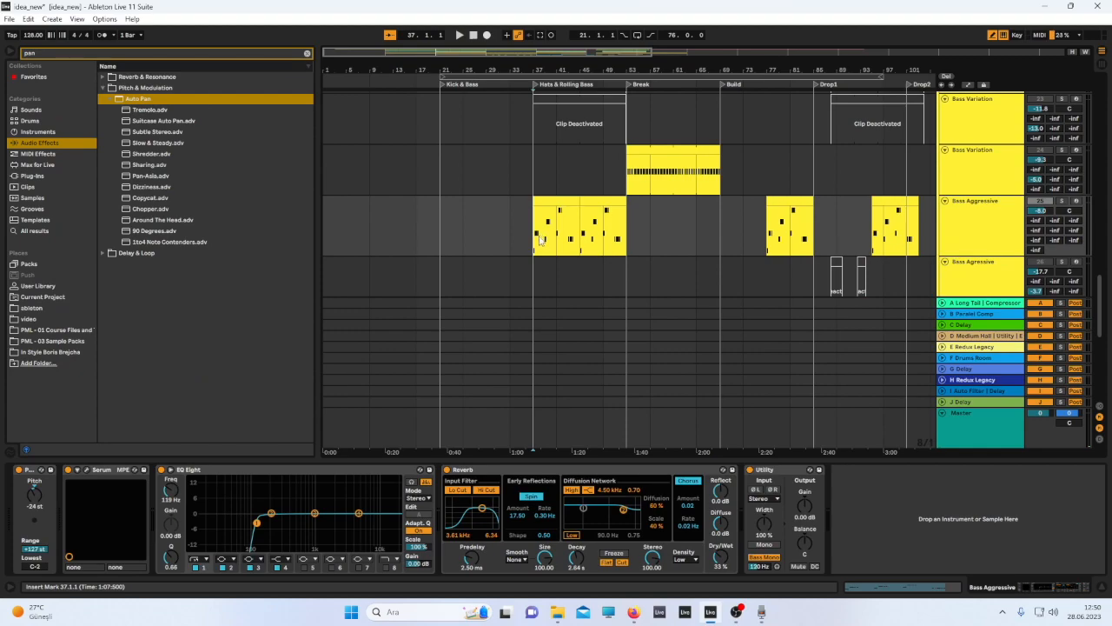
left_click(1064, 202)
key("space")
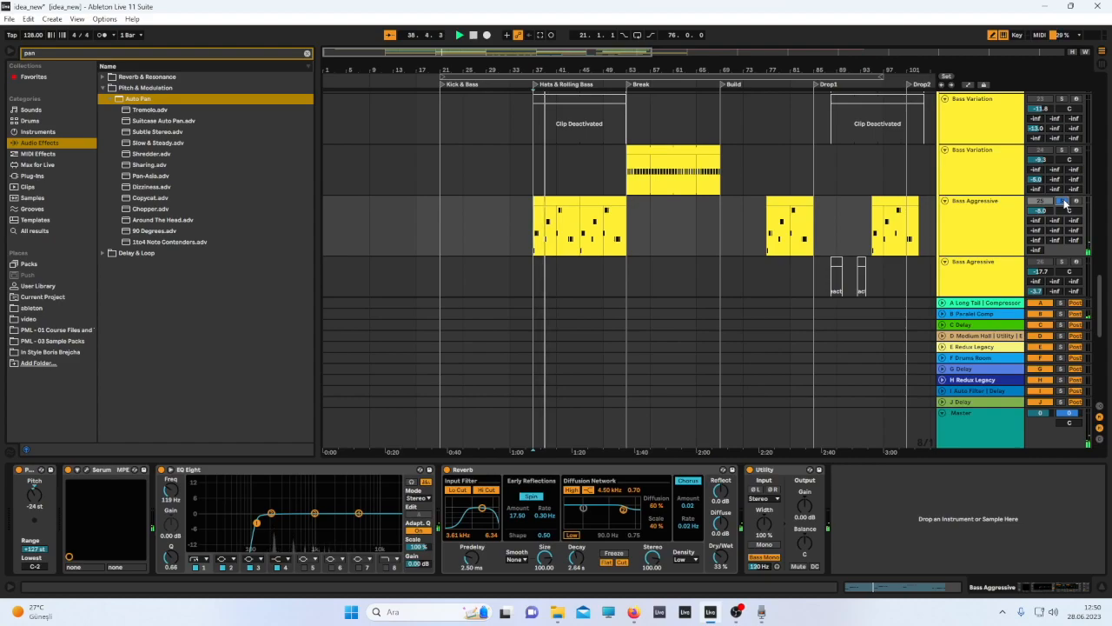
Select the Bass Variation track and show the arrangement's automation lanes.
scroll(952, 167, "up", 1)
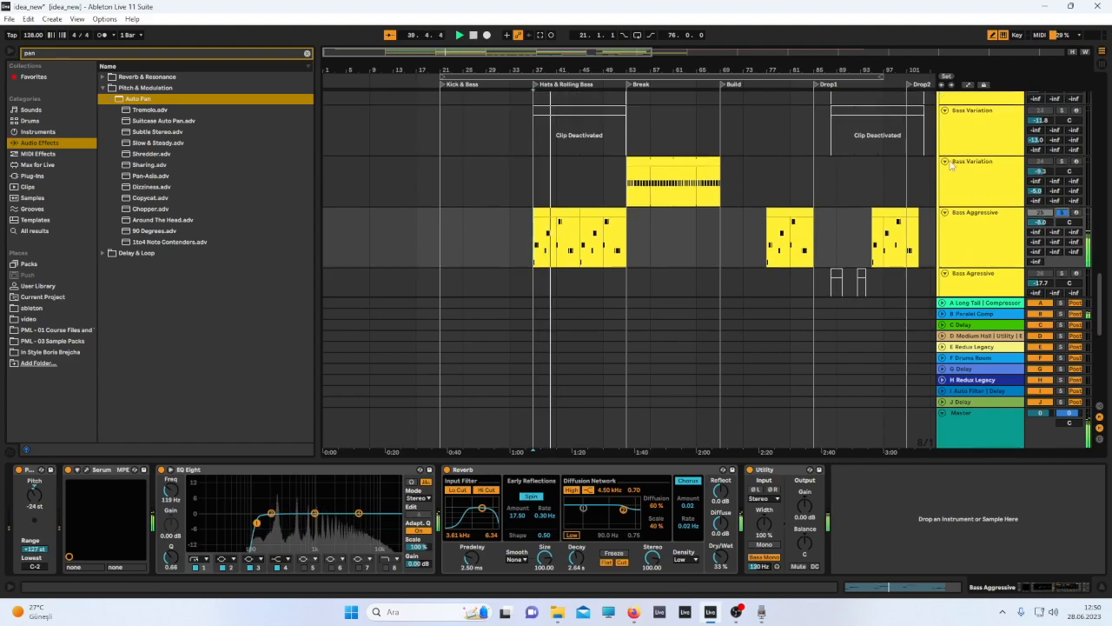
scroll(880, 179, "up", 5)
left_click(977, 172)
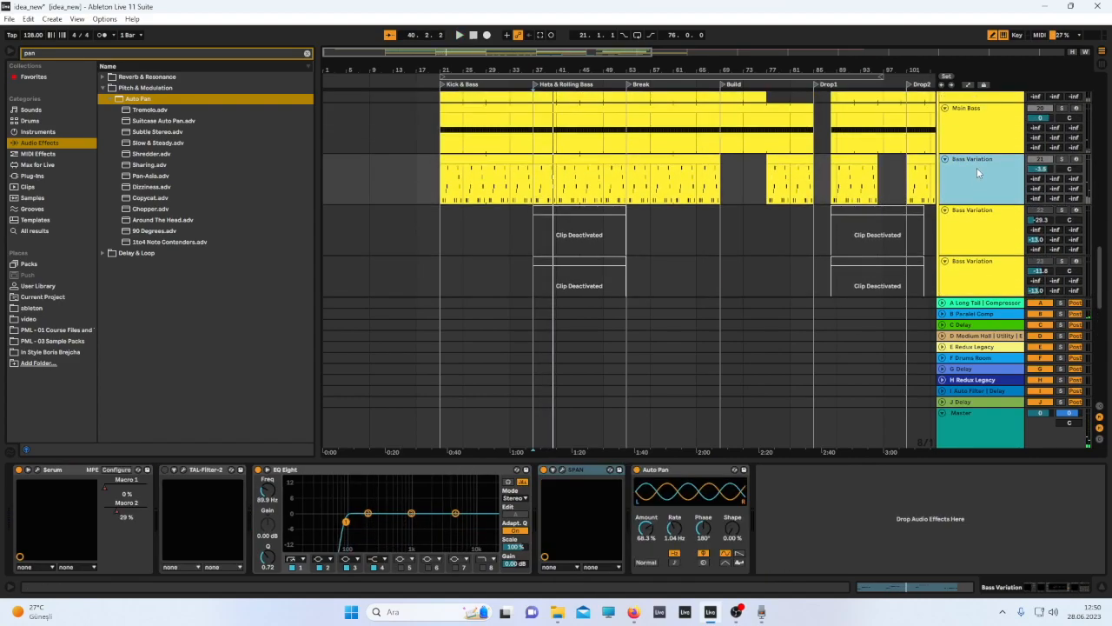
scroll(978, 172, "down", 5)
scroll(982, 170, "up", 2)
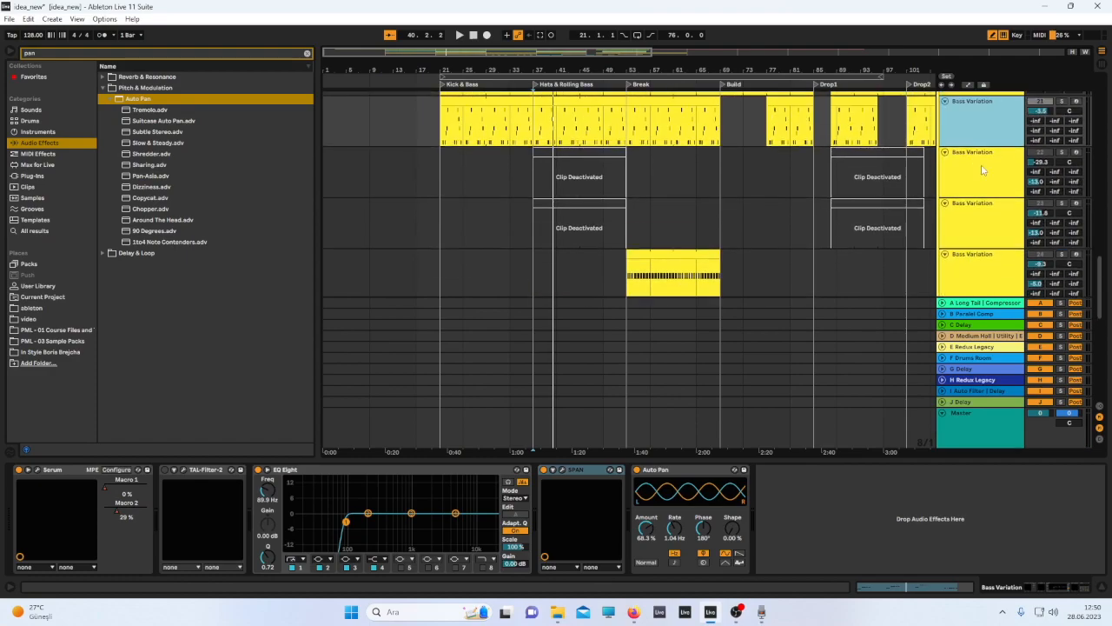
left_click(968, 84)
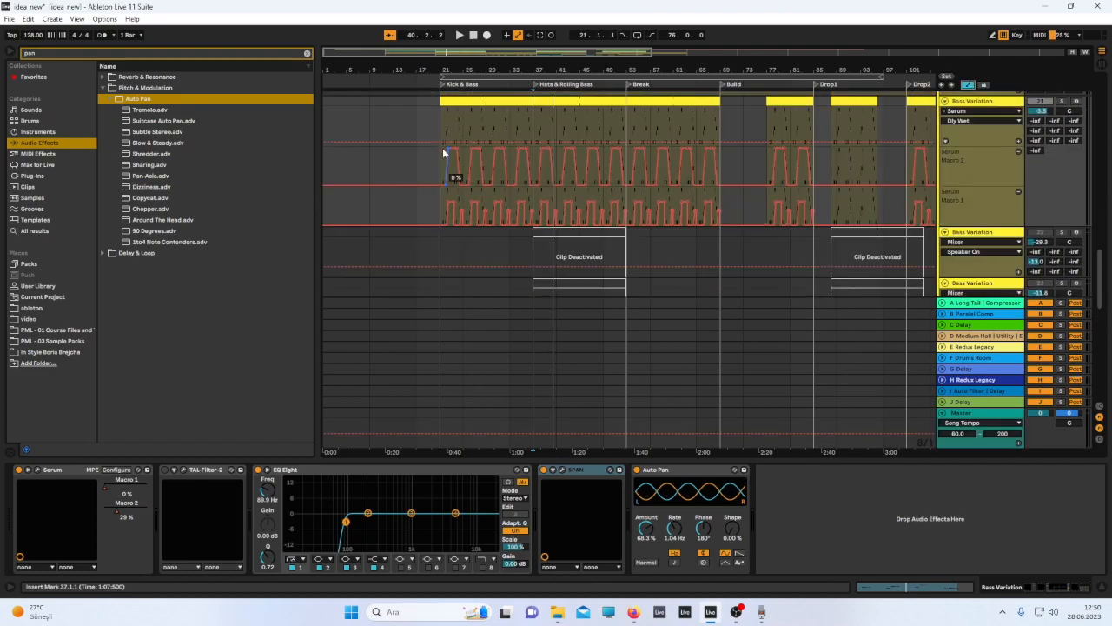
Zoom into the Bass Variation Serum macro automation lanes and play them back.
scroll(442, 150, "up", 8, "ctrl")
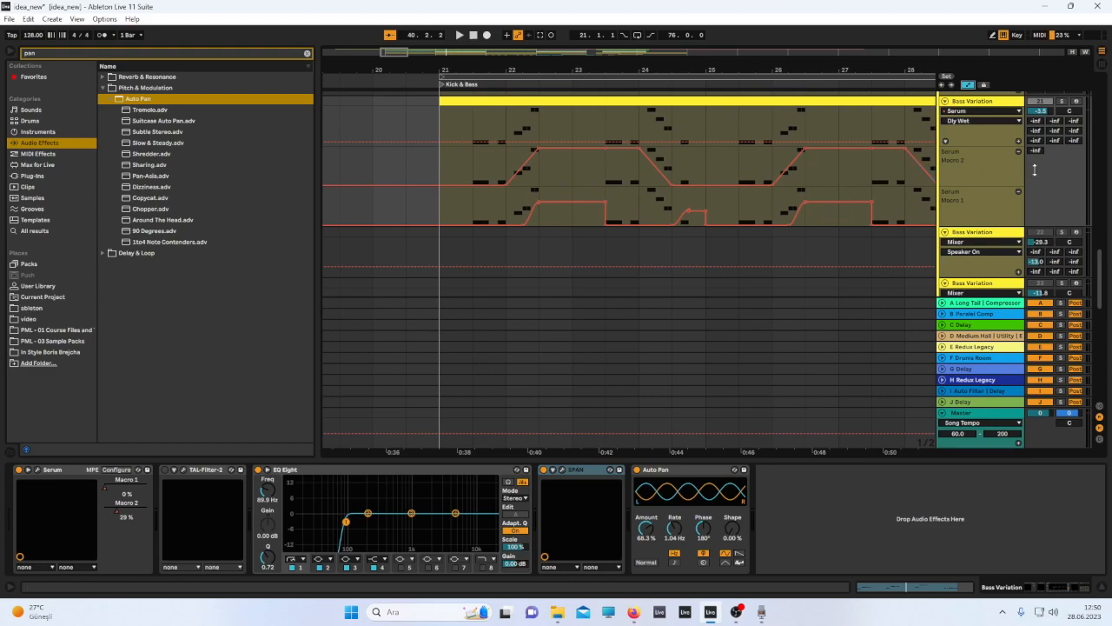
scroll(741, 164, "right", 4)
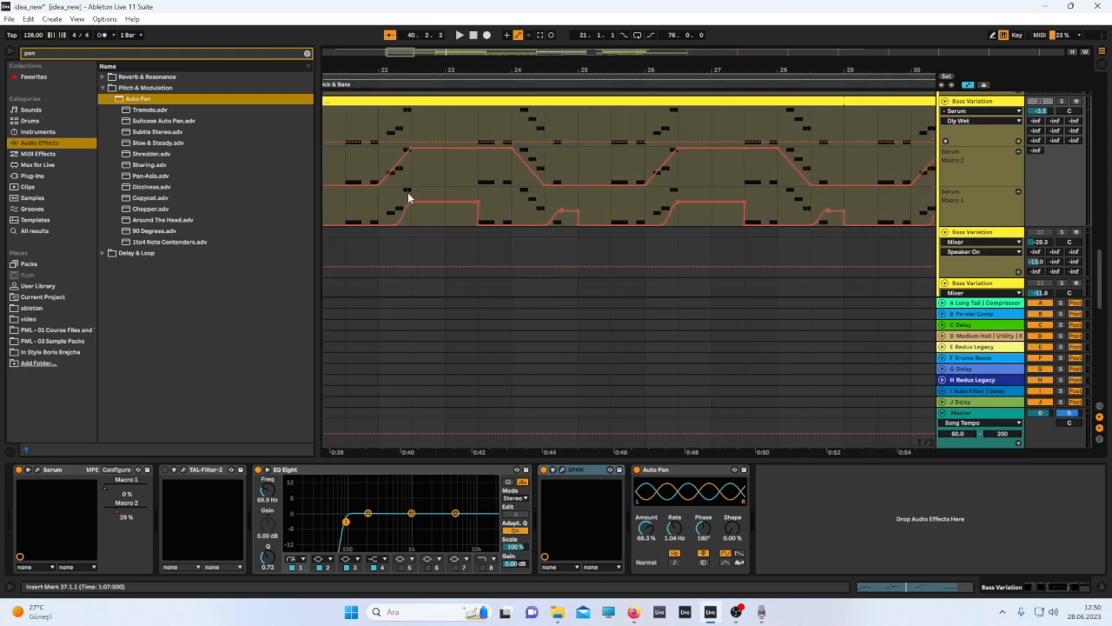
scroll(408, 188, "left", 2)
key("space")
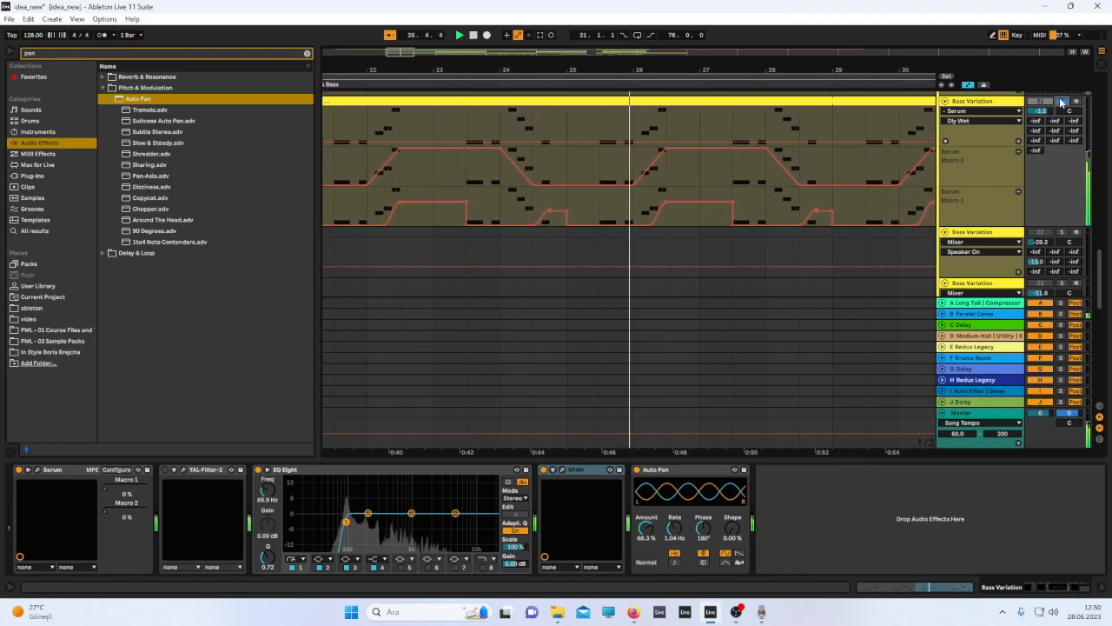
key("space")
scroll(922, 138, "down", 5)
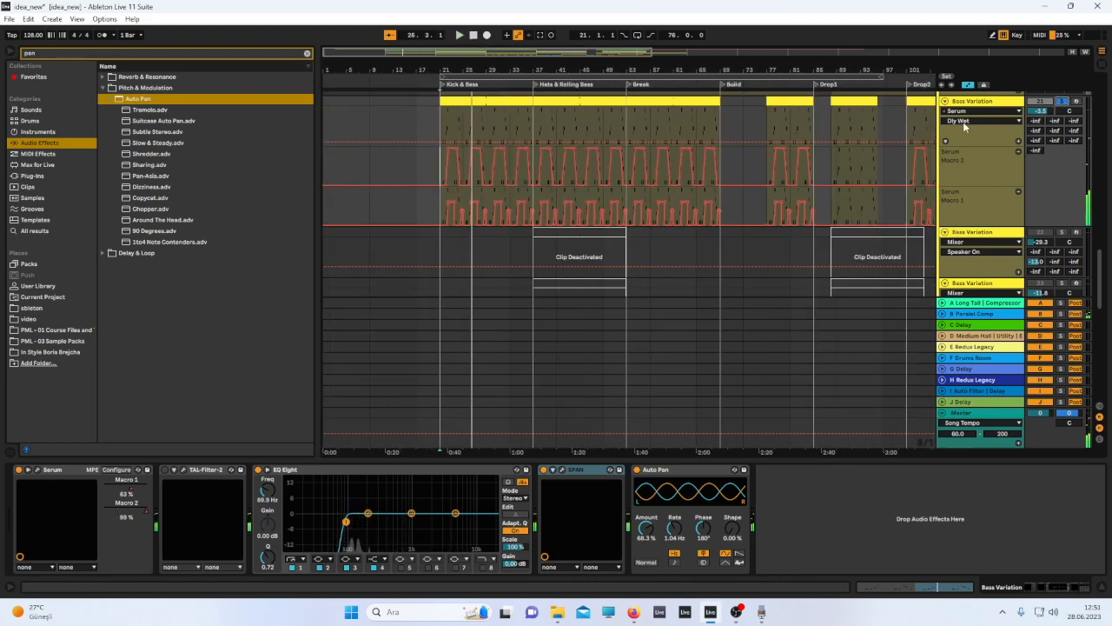
Unsolo the Bass Variation track and hide the arrangement's automation lanes.
left_click(1063, 102)
scroll(707, 203, "down", 3)
scroll(1070, 101, "up", 3)
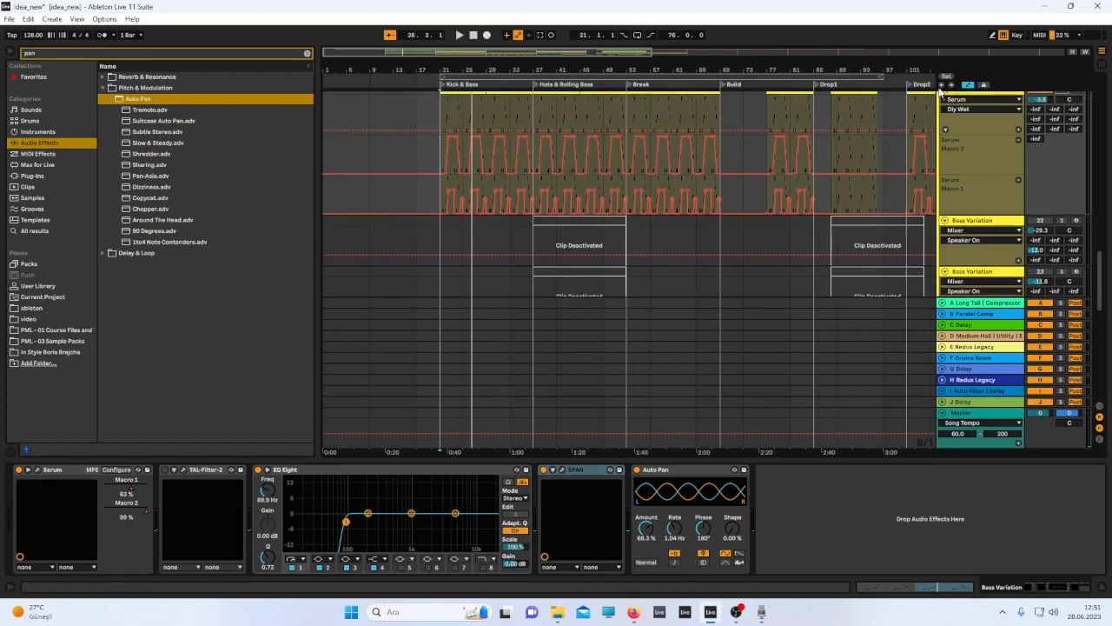
left_click(968, 85)
scroll(797, 214, "down", 3)
scroll(795, 213, "down", 3)
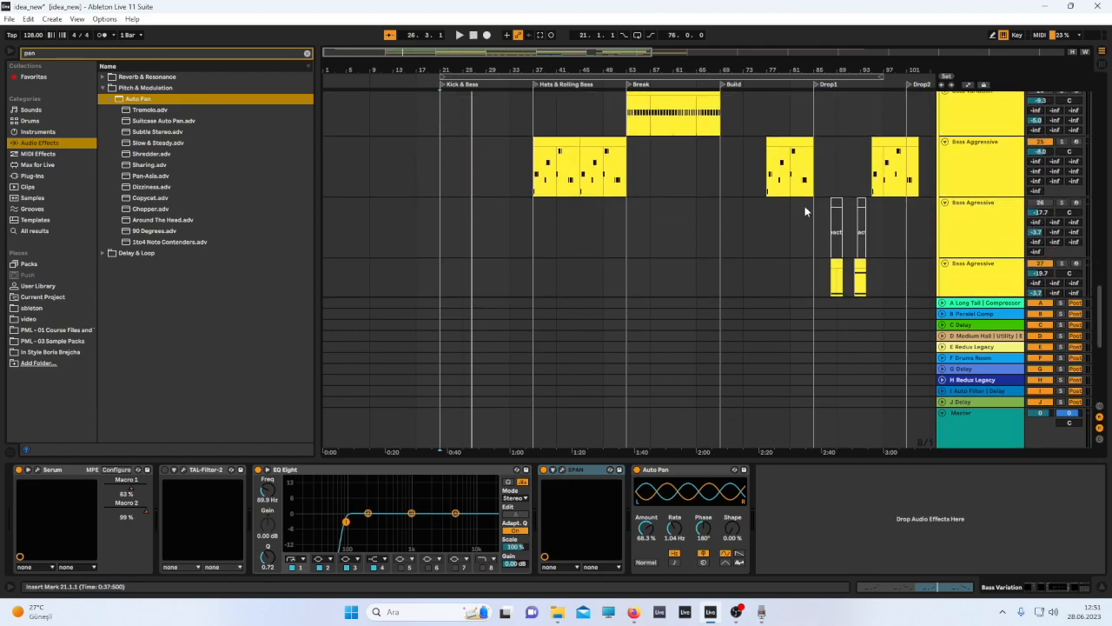
Open the Bass Aggressive track's Serum and browse OSC A's Spectral wavetable list, then close the window.
left_click(791, 144)
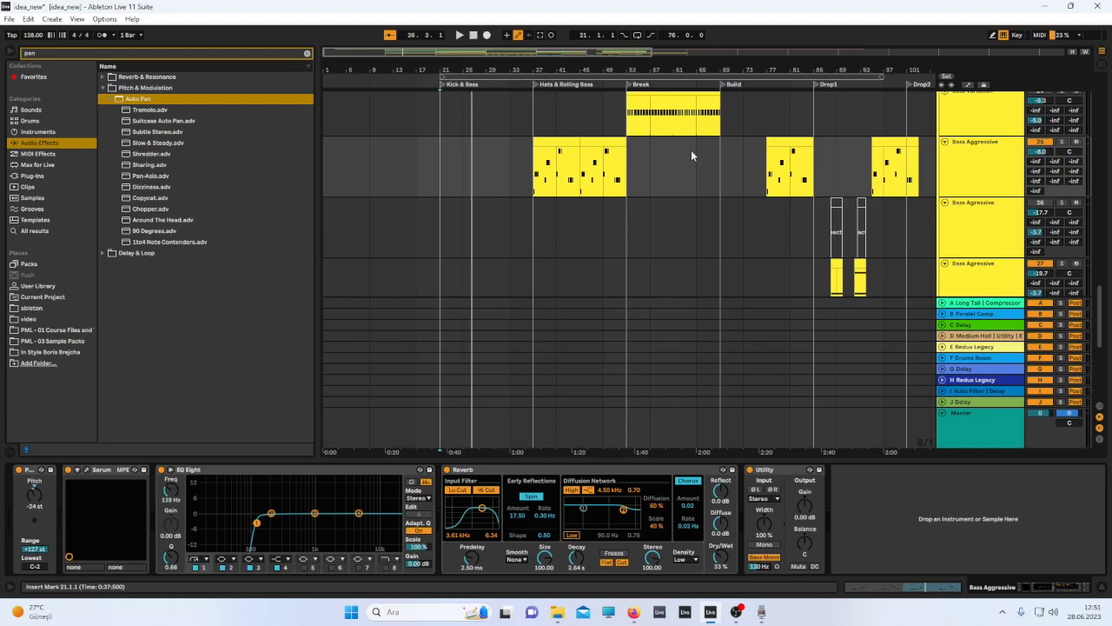
left_click(77, 469)
left_click_drag(836, 68, 432, 78)
left_click(679, 81)
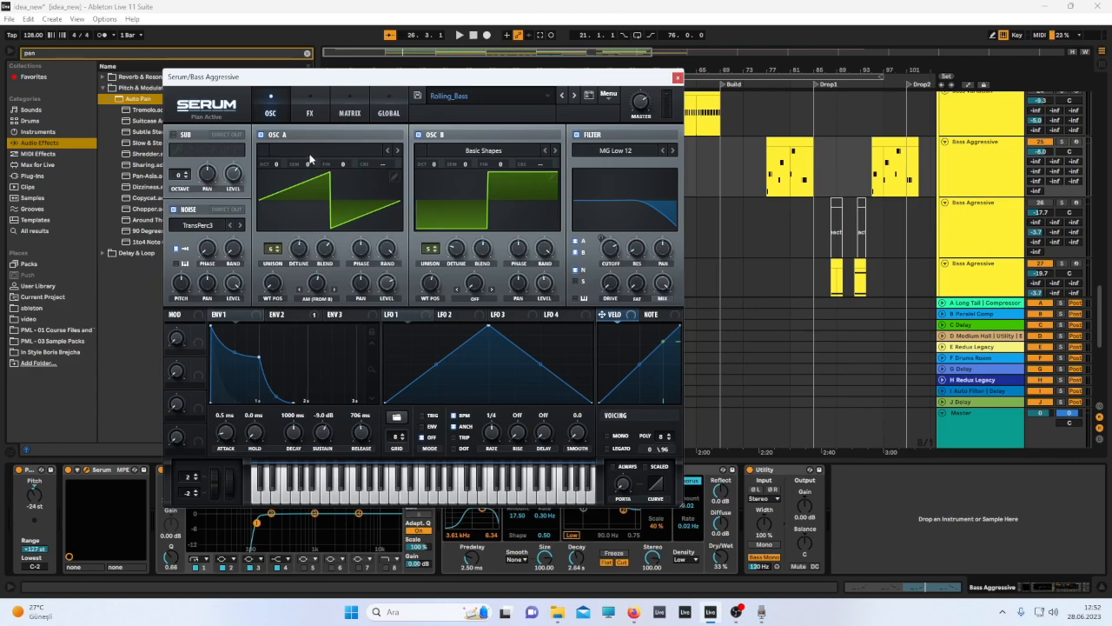
left_click(340, 146)
mouse_move(335, 191)
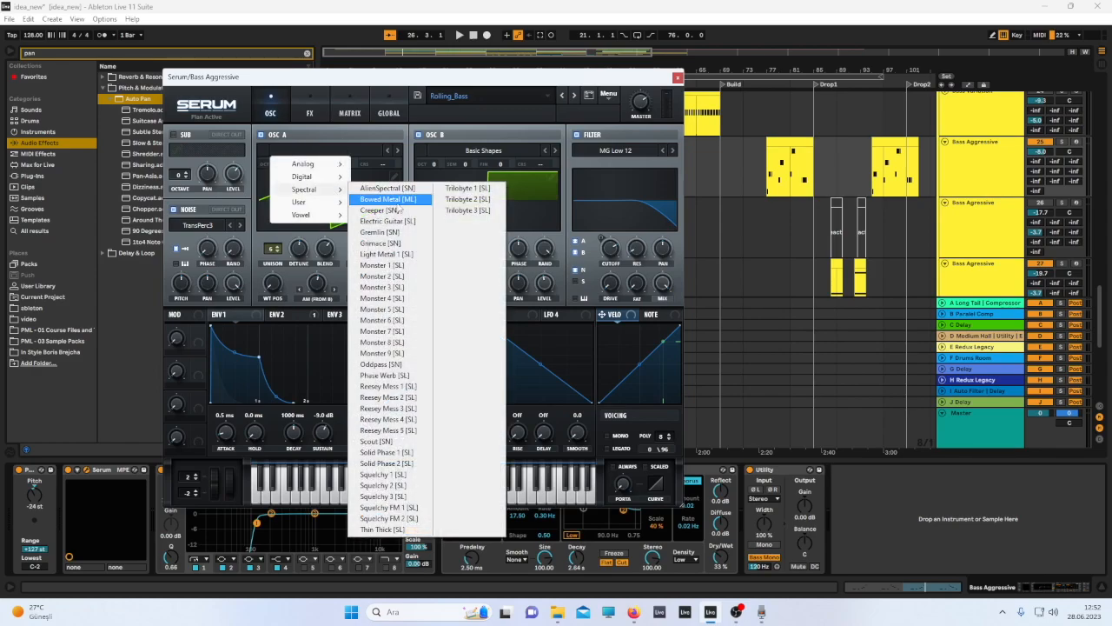
left_click(680, 76)
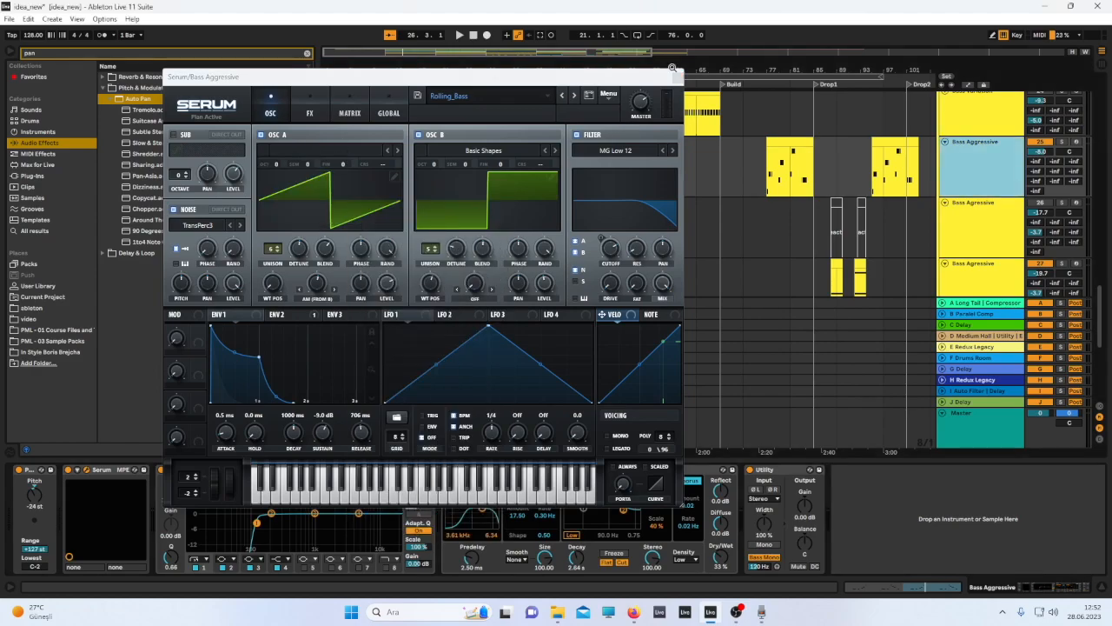
left_click(679, 78)
Duplicate the Main Bass track.
scroll(784, 269, "up", 7)
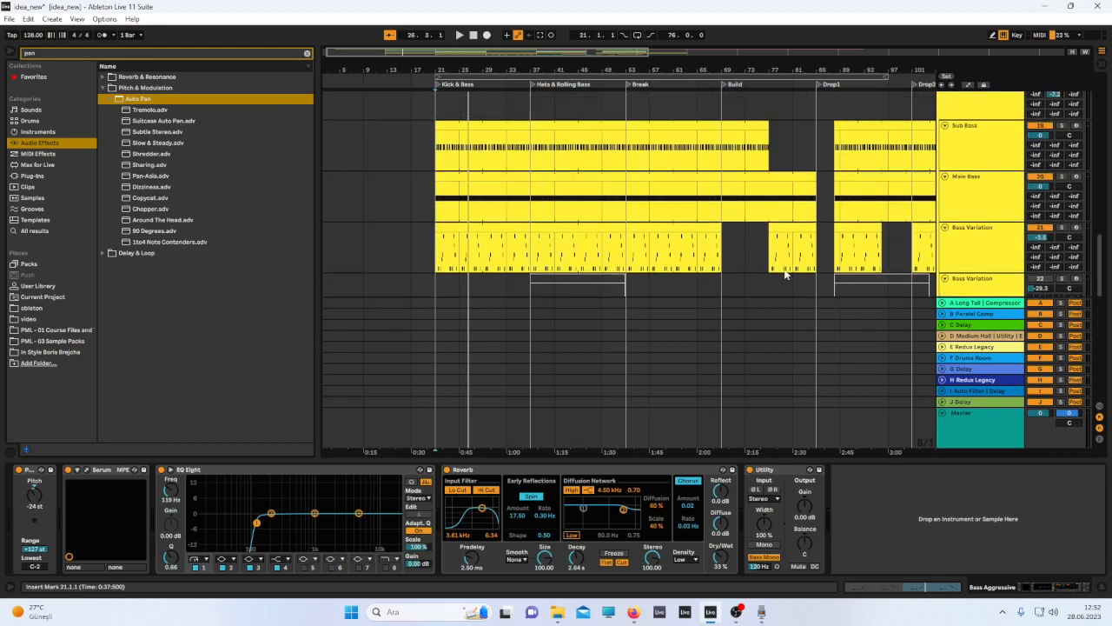
left_click(971, 213)
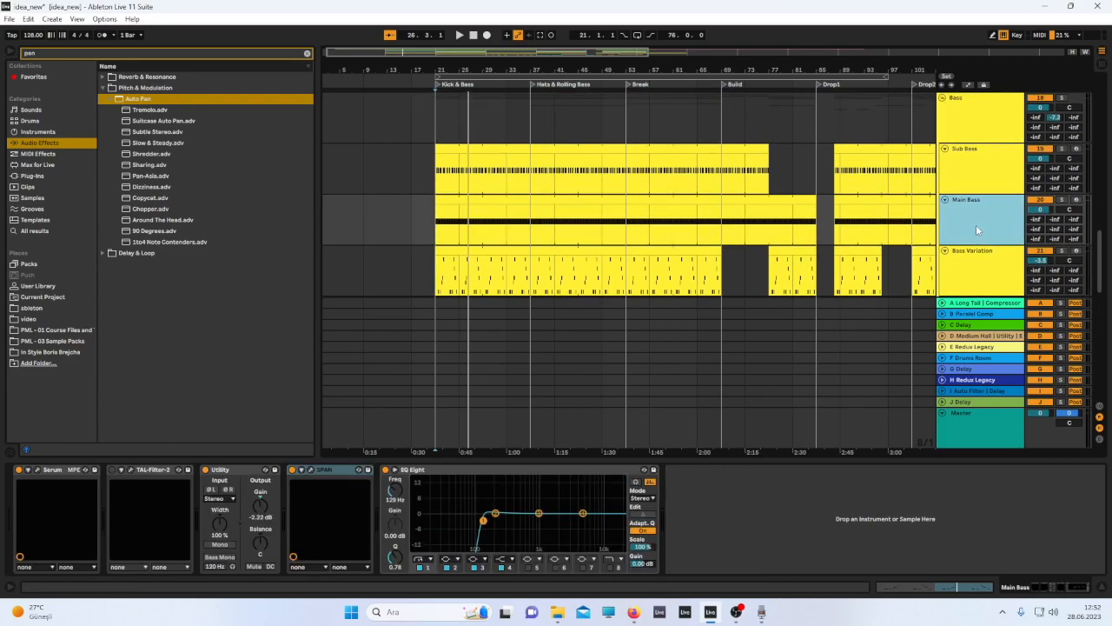
key("ctrl+d")
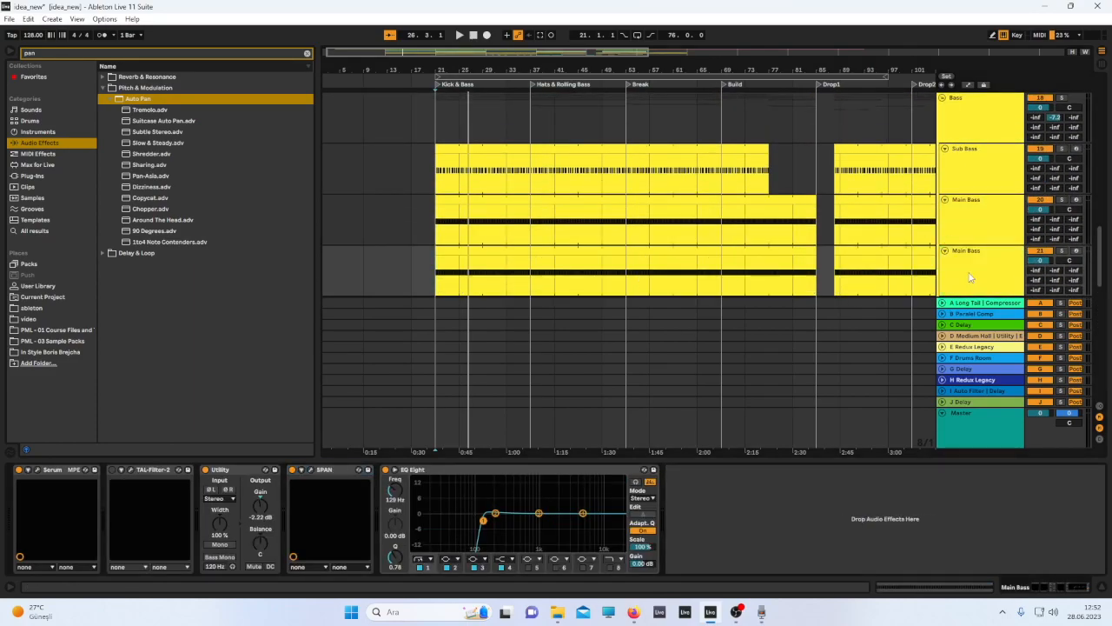
In the duplicate's Serum, try the Gremlin [SN] and other OSC A wavetables and raise the wavetable position, then close it.
left_click(38, 470)
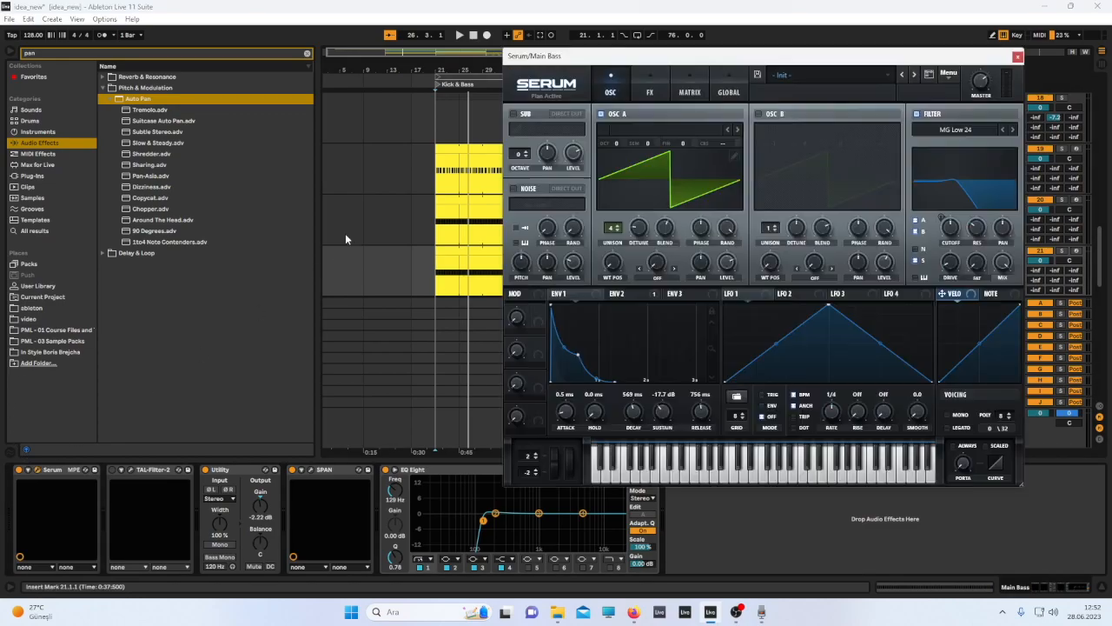
left_click(627, 128)
mouse_move(676, 171)
left_click(728, 211)
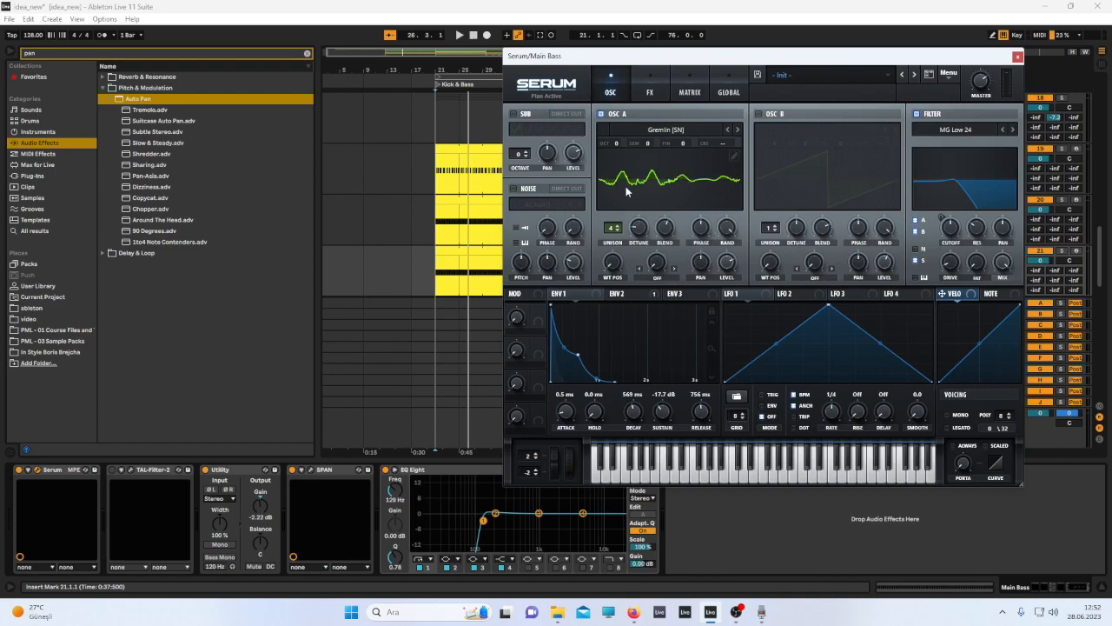
left_click(704, 132)
mouse_move(669, 146)
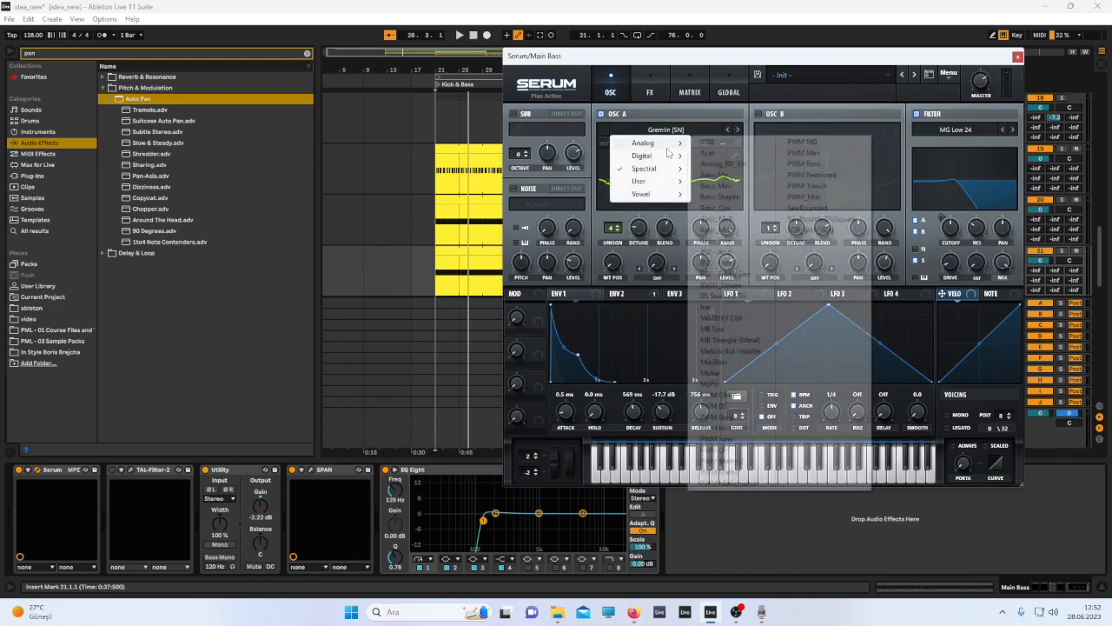
left_click(720, 197)
left_click_drag(617, 266, 649, 219)
left_click(1018, 56)
Solo the Bass Aggressive track and start playback.
left_click(977, 268)
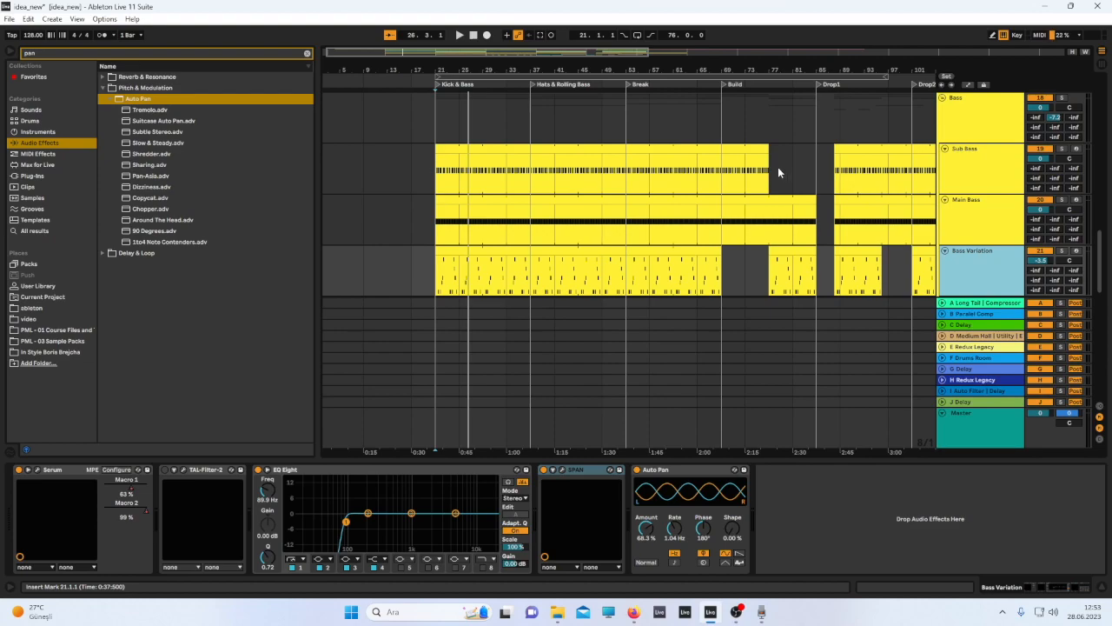
scroll(773, 187, "down", 4)
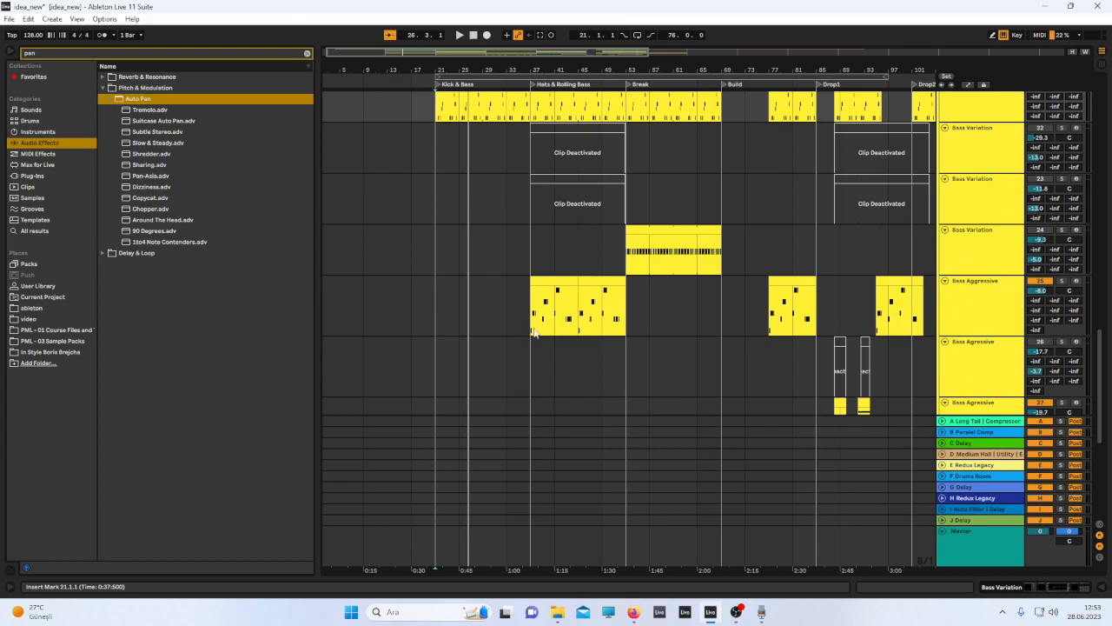
left_click(703, 304)
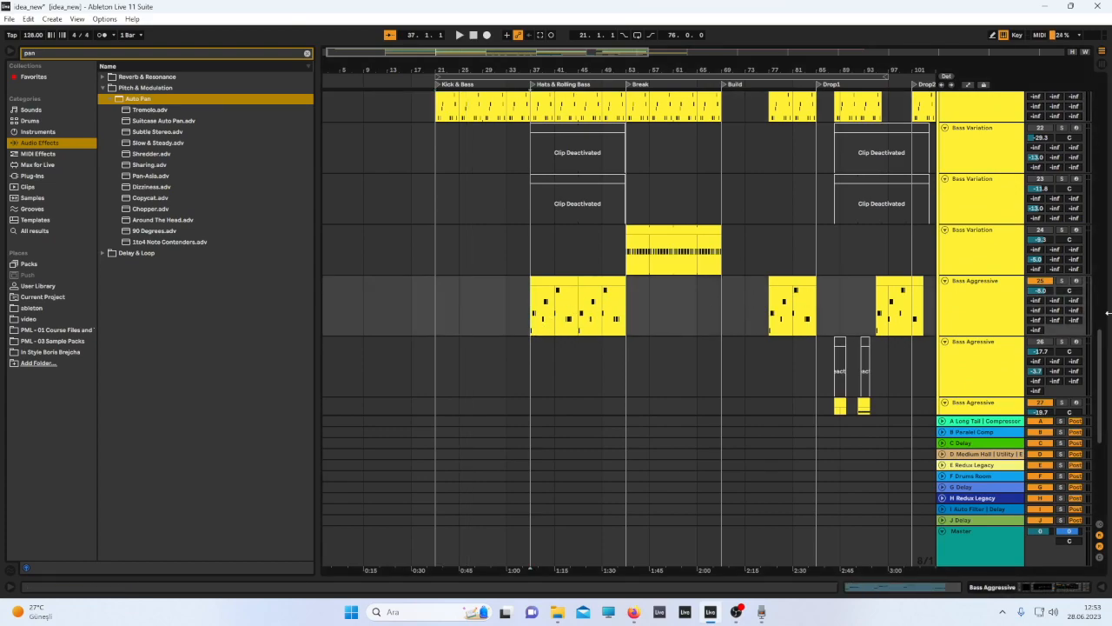
left_click(1059, 282)
key("space")
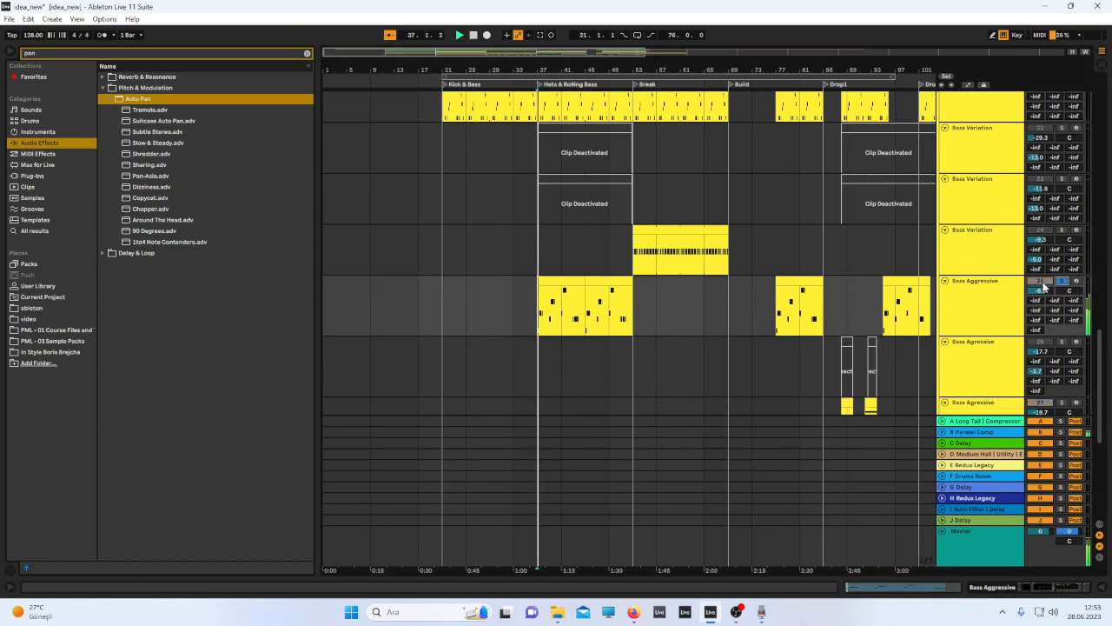
Try raising the Bass Aggressive Pitch device to 0 st, then undo the change.
double_click(1009, 299)
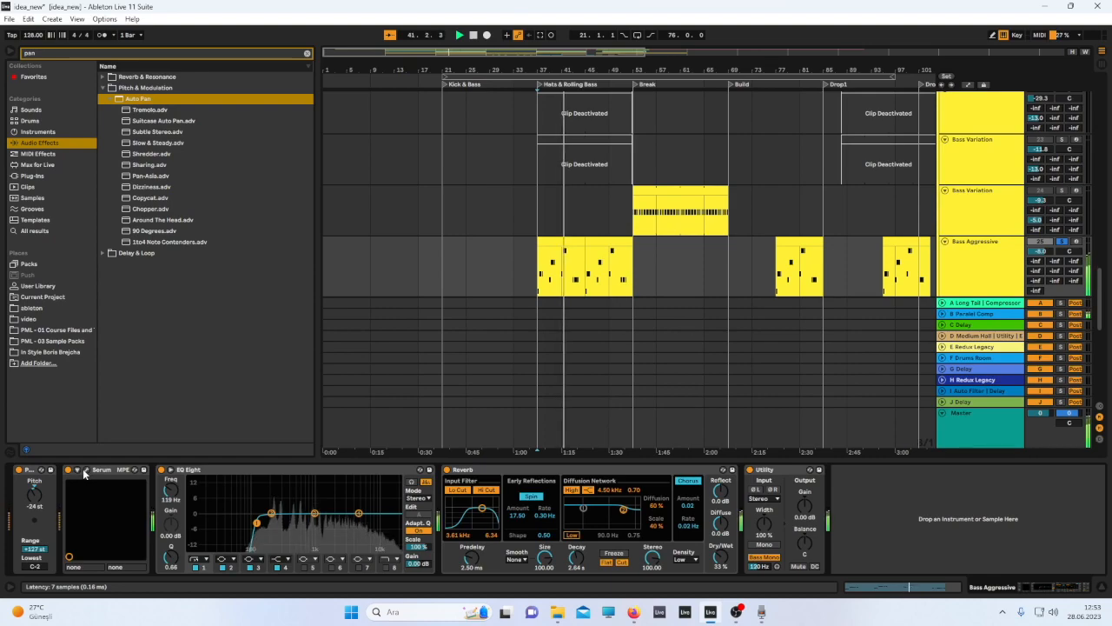
left_click_drag(34, 495, 34, 474)
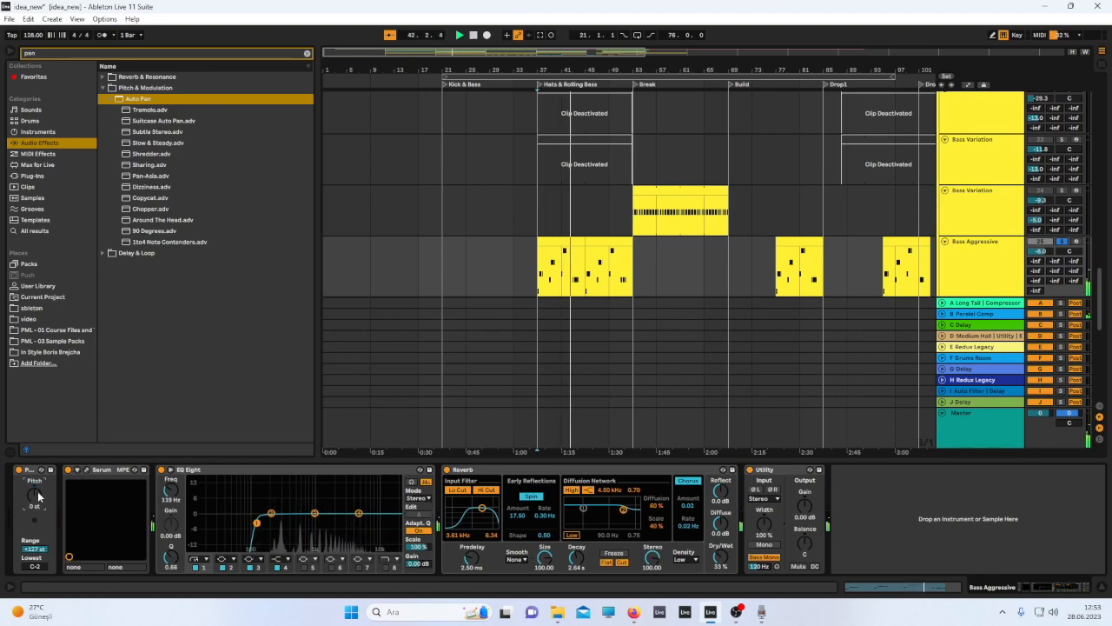
key("space")
key("ctrl+z")
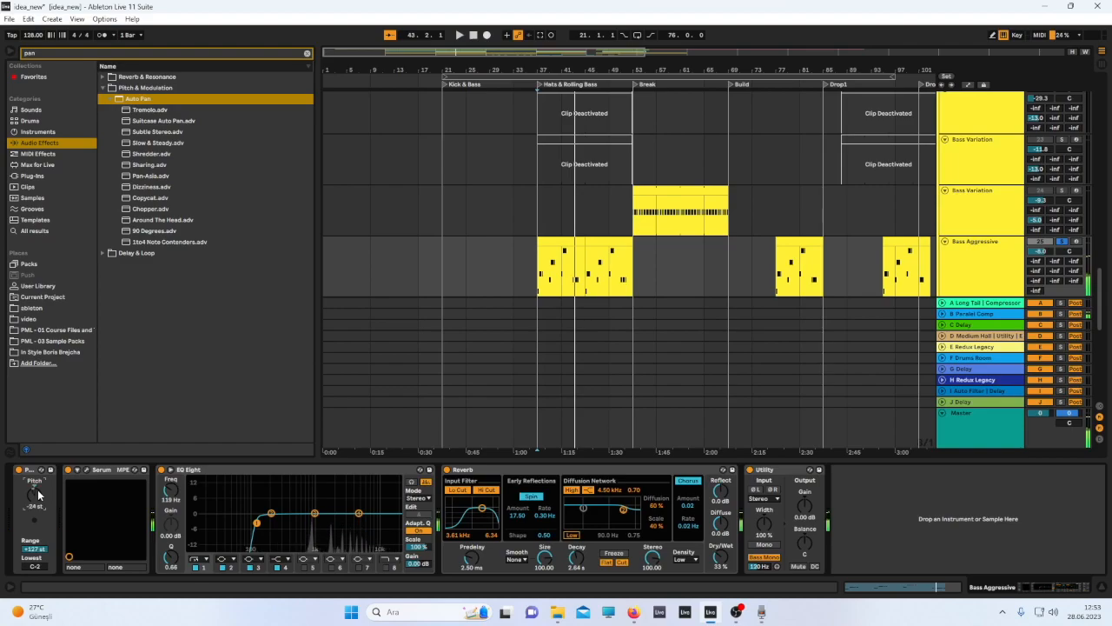
Open the Bass Aggressive Serum and inspect envelopes 2 and 1 during playback.
left_click(88, 470)
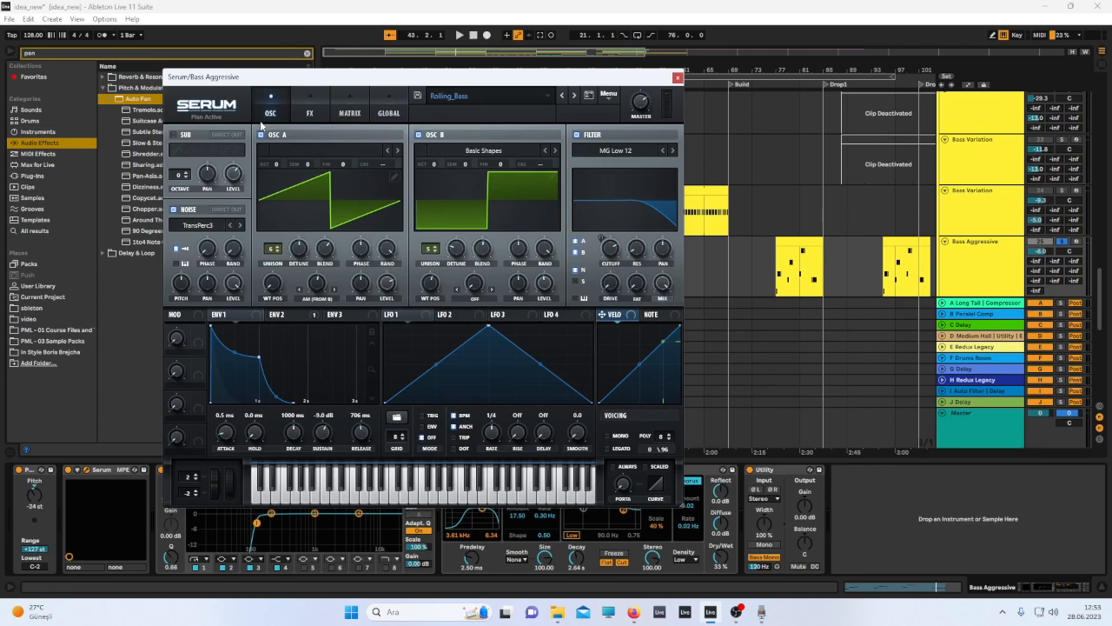
key("space")
left_click(292, 315)
key("space")
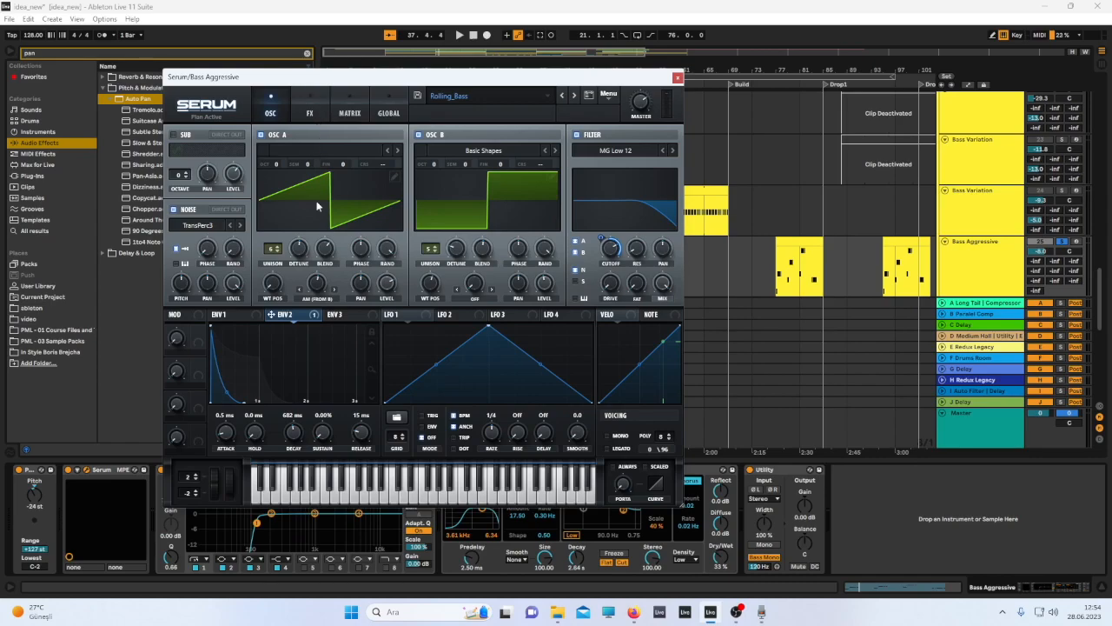
left_click(241, 313)
key("space")
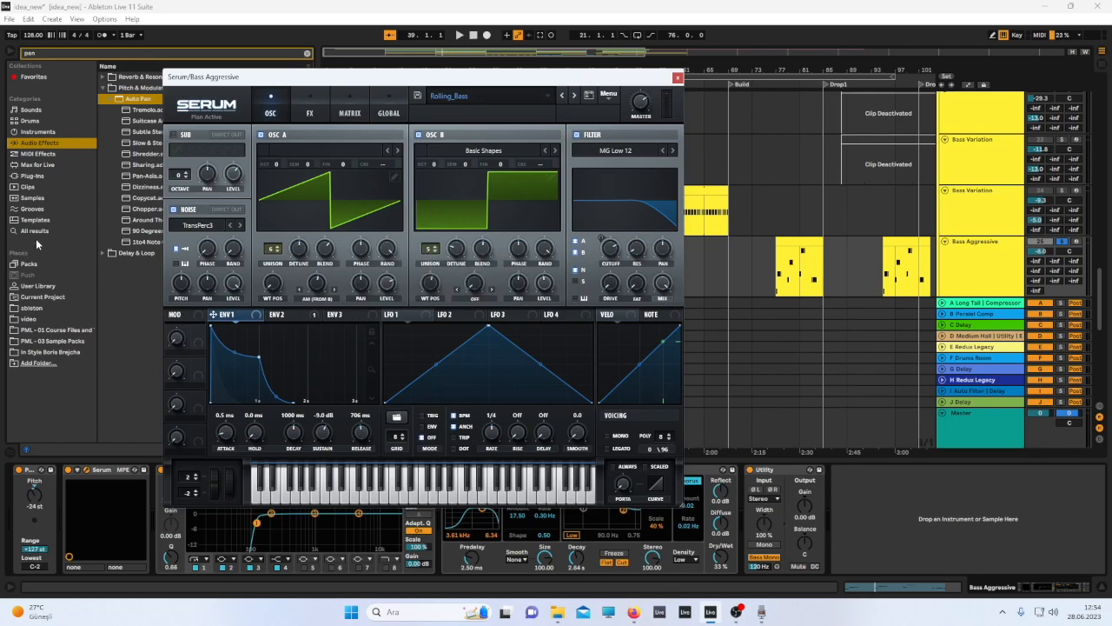
Try reducing OSC A and OSC B unison voices to 1, then restore them to 6 and 5.
key("space")
left_click_drag(428, 250, 421, 318)
left_click_drag(272, 250, 252, 391)
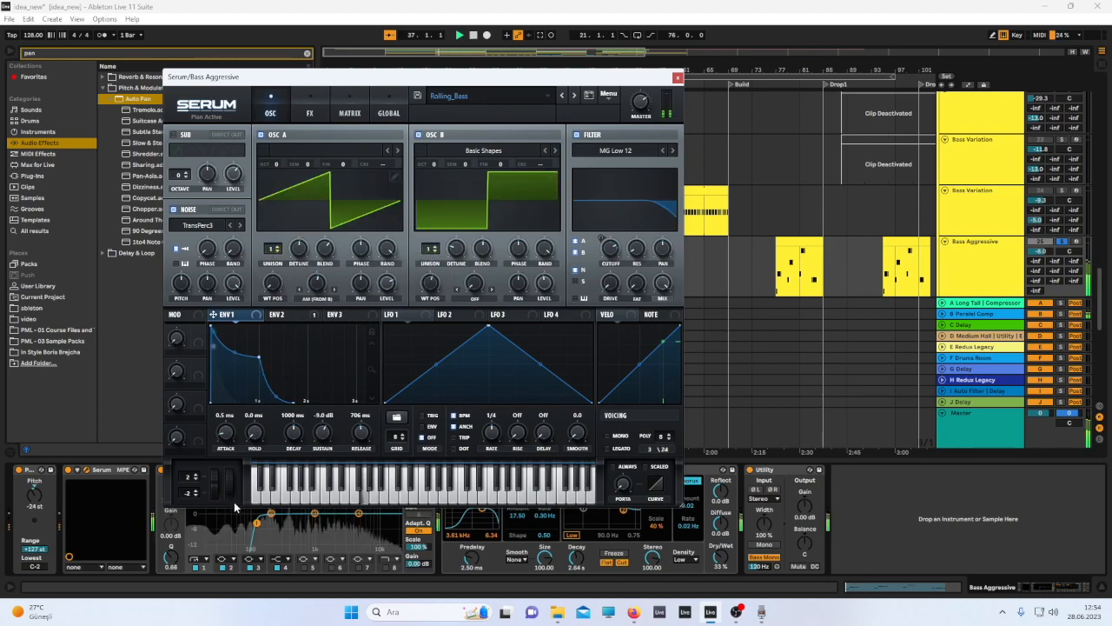
left_click_drag(429, 249, 433, 206)
left_click_drag(273, 249, 287, 215)
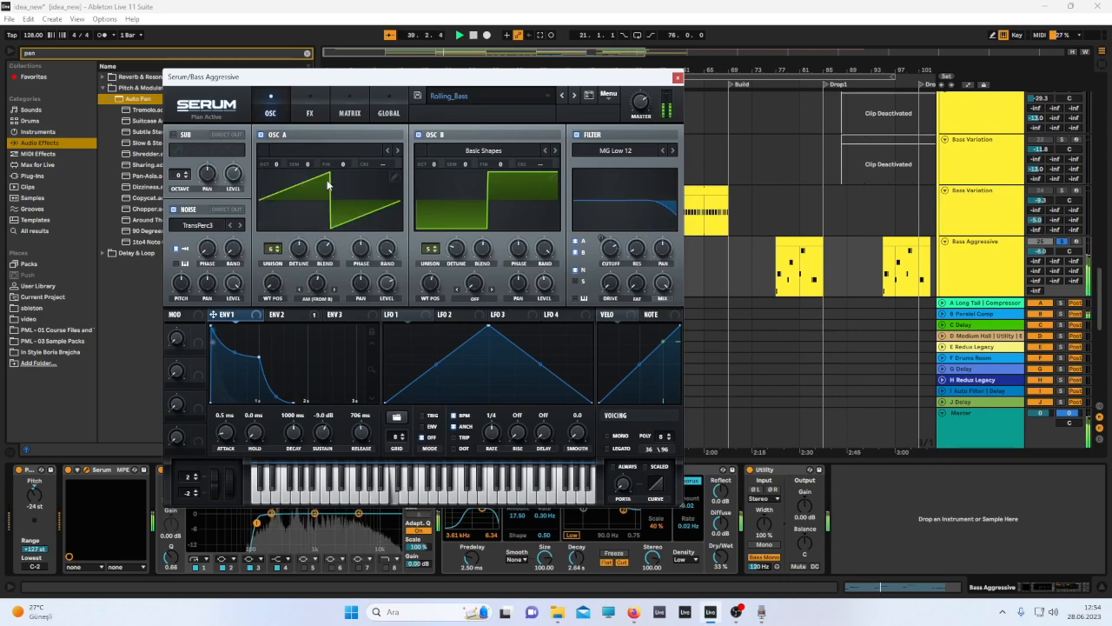
Turn off the Distortion effect on Serum's FX page and close the Serum window.
left_click(309, 113)
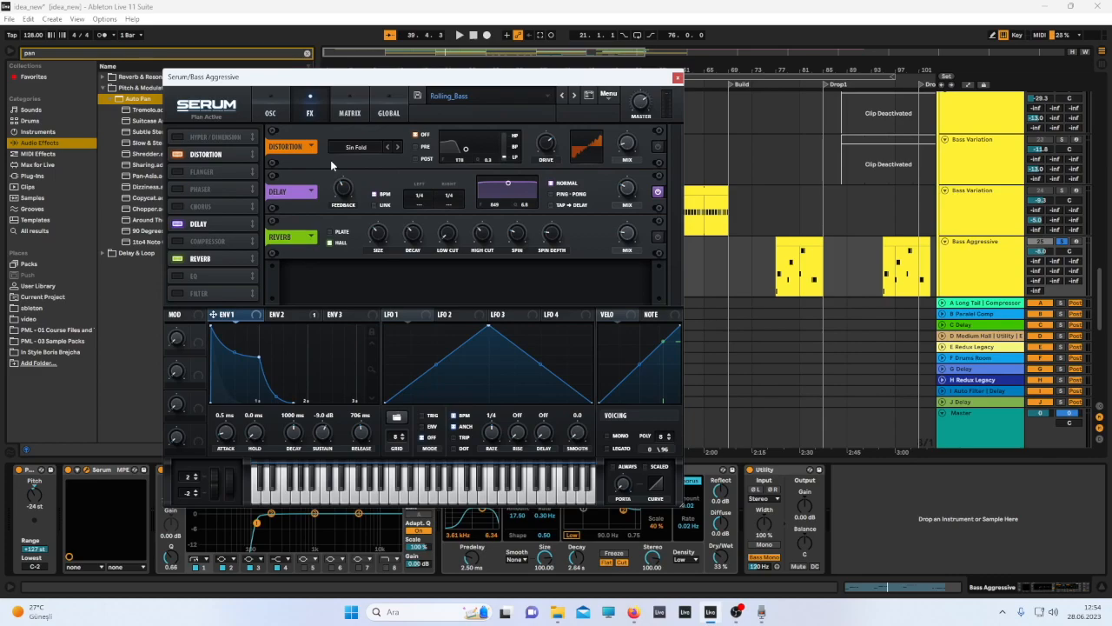
left_click(659, 147)
left_click(676, 78)
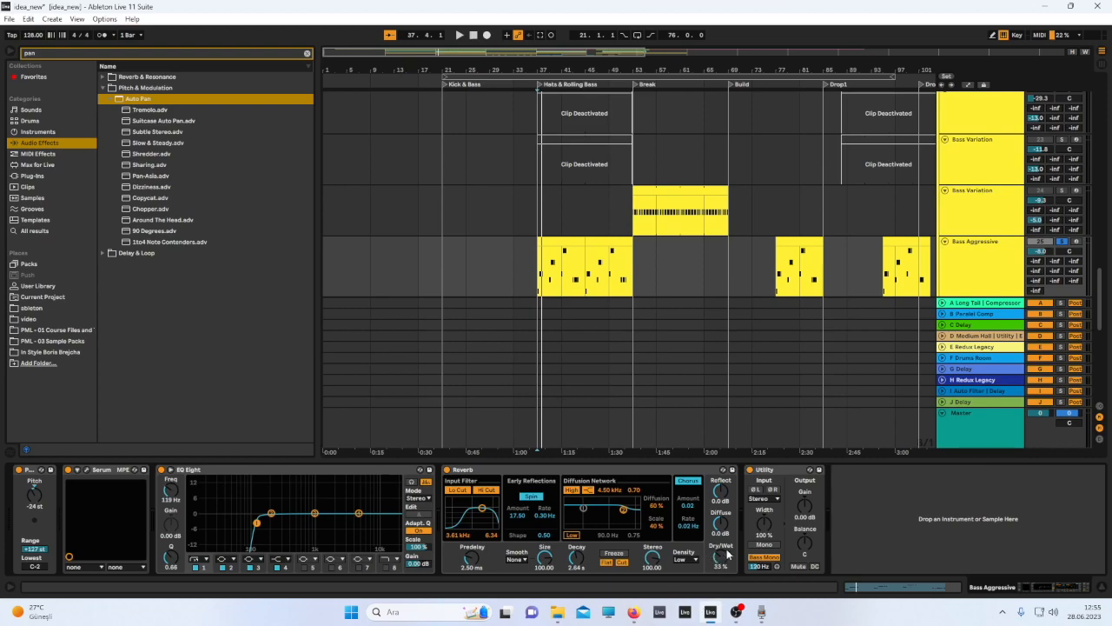
Review the Bass Aggressive Serum during playback and scroll through the lower arrangement tracks.
key("space")
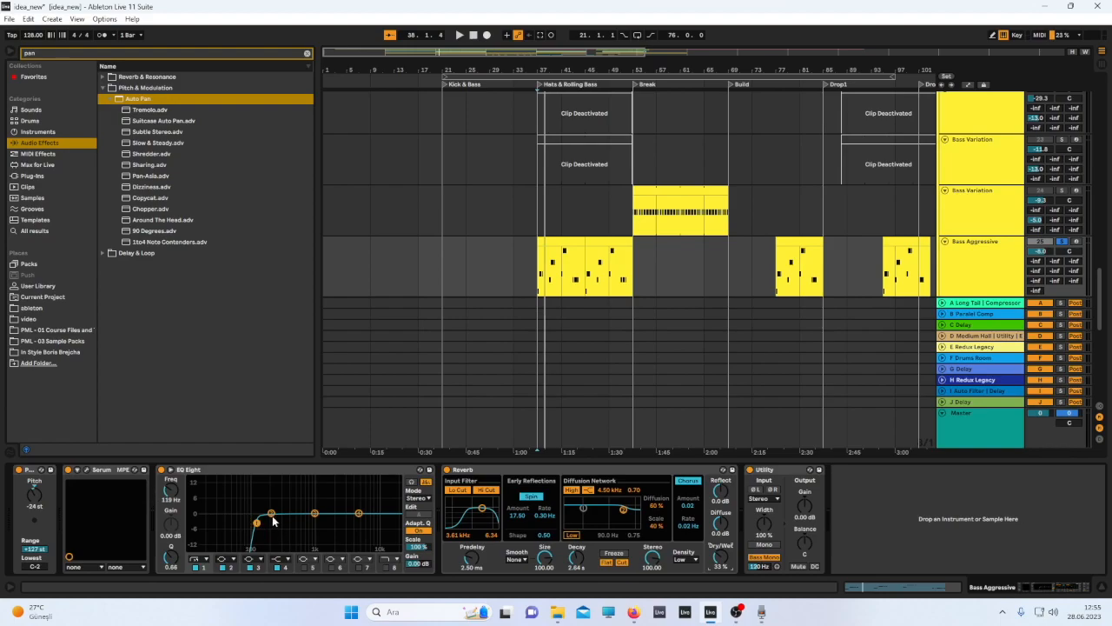
left_click(89, 469)
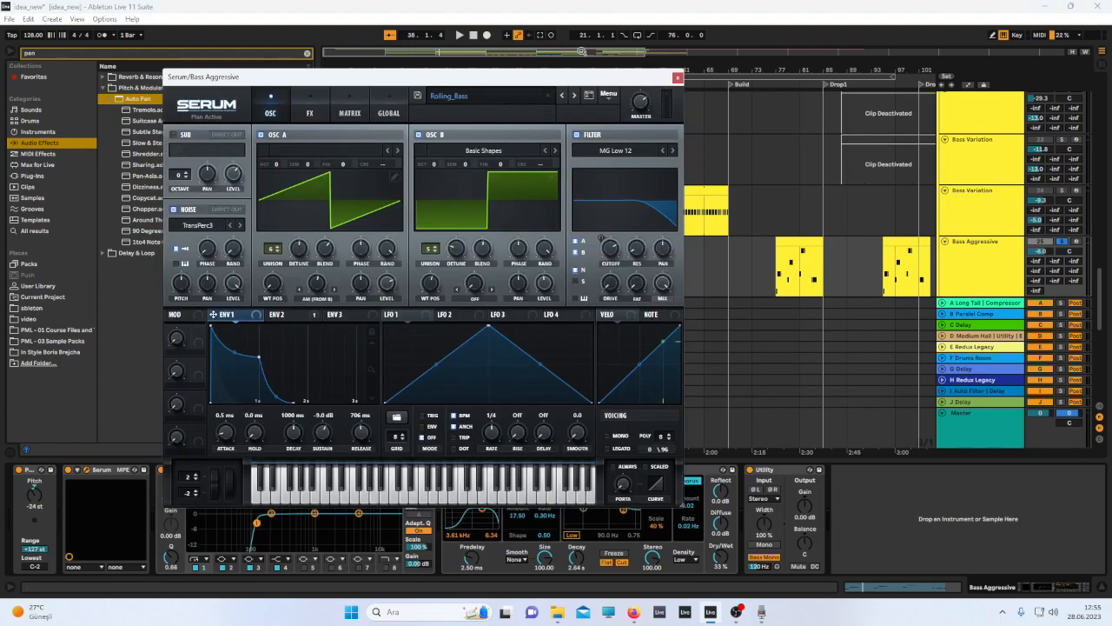
key("space")
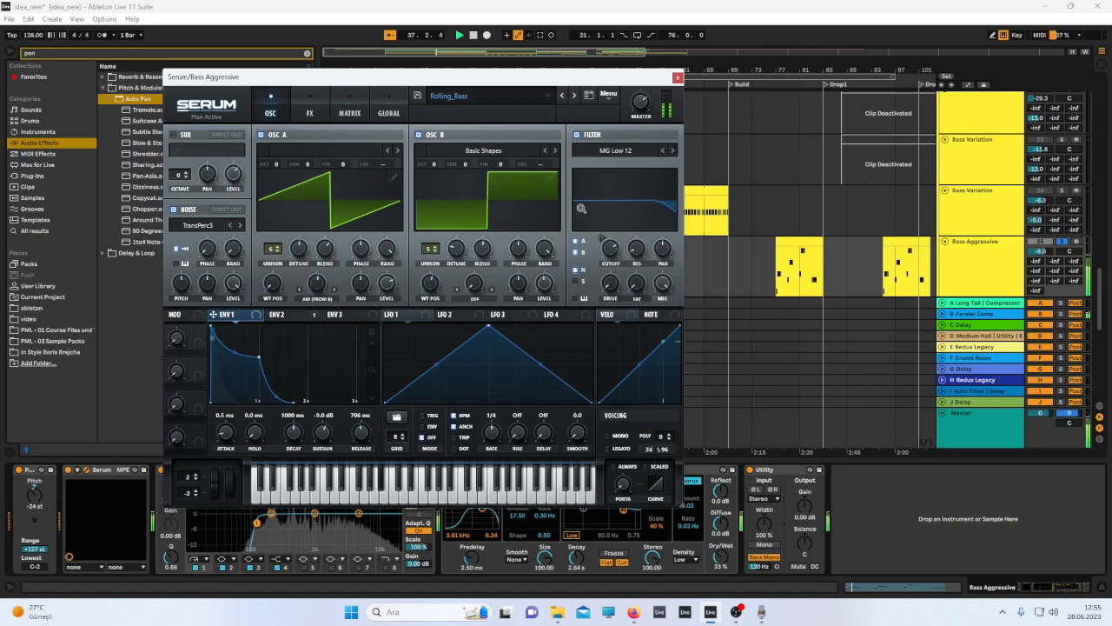
left_click(679, 78)
scroll(674, 248, "down", 3)
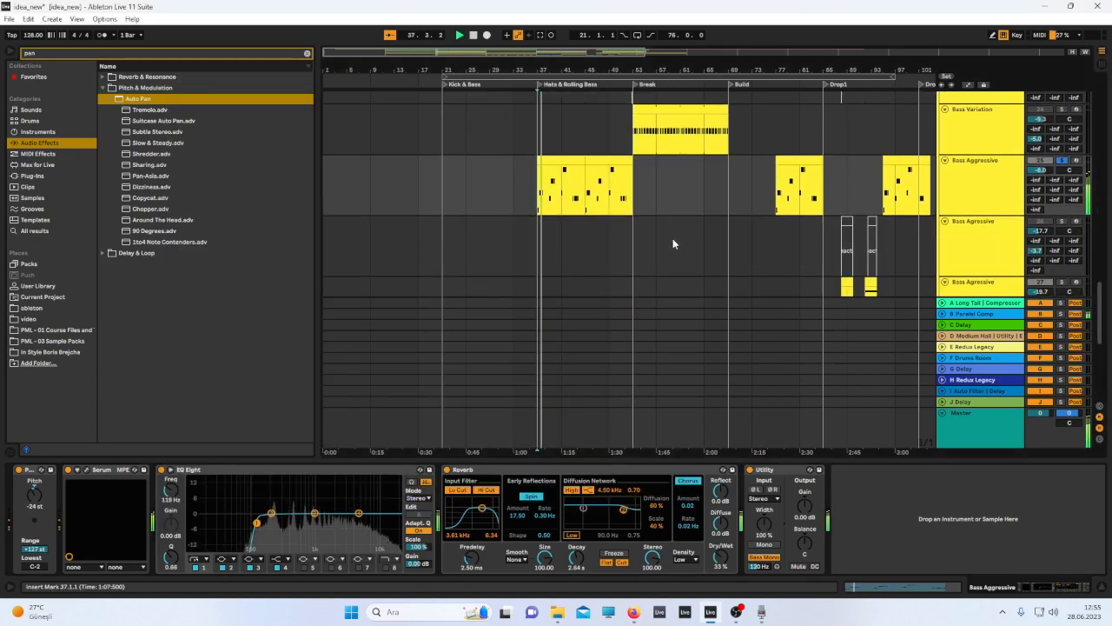
scroll(672, 231, "right", 5)
scroll(671, 230, "down", 7)
scroll(671, 230, "right", 1)
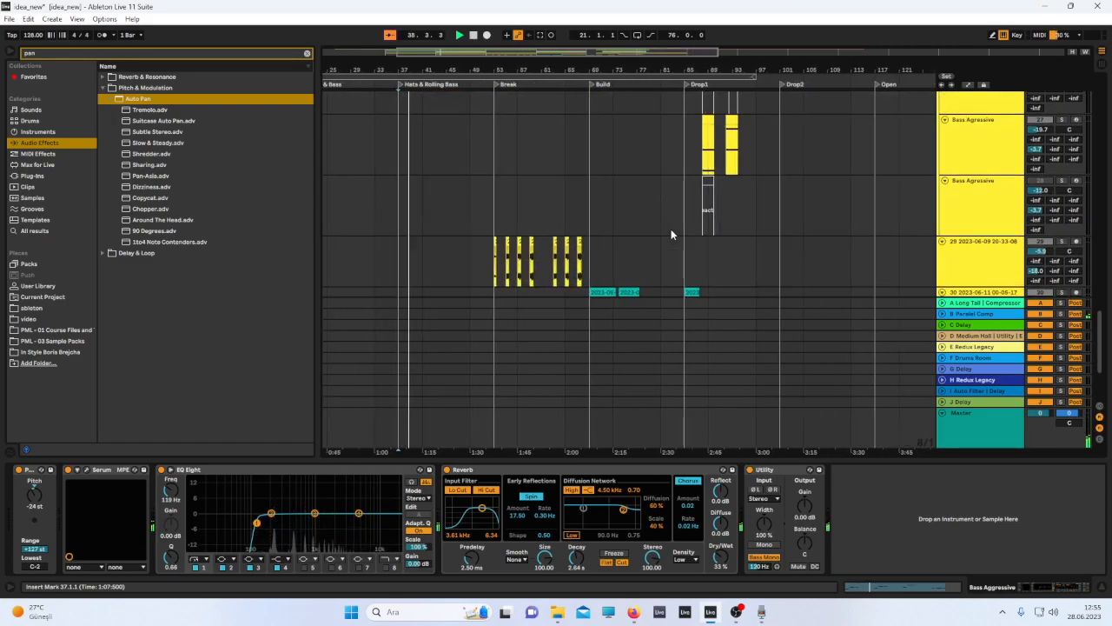
Try activating the deactivated Bass Variation clip in the Hats & Rolling Bass section during playback, then deactivate it.
scroll(671, 228, "up", 3)
scroll(670, 225, "up", 3)
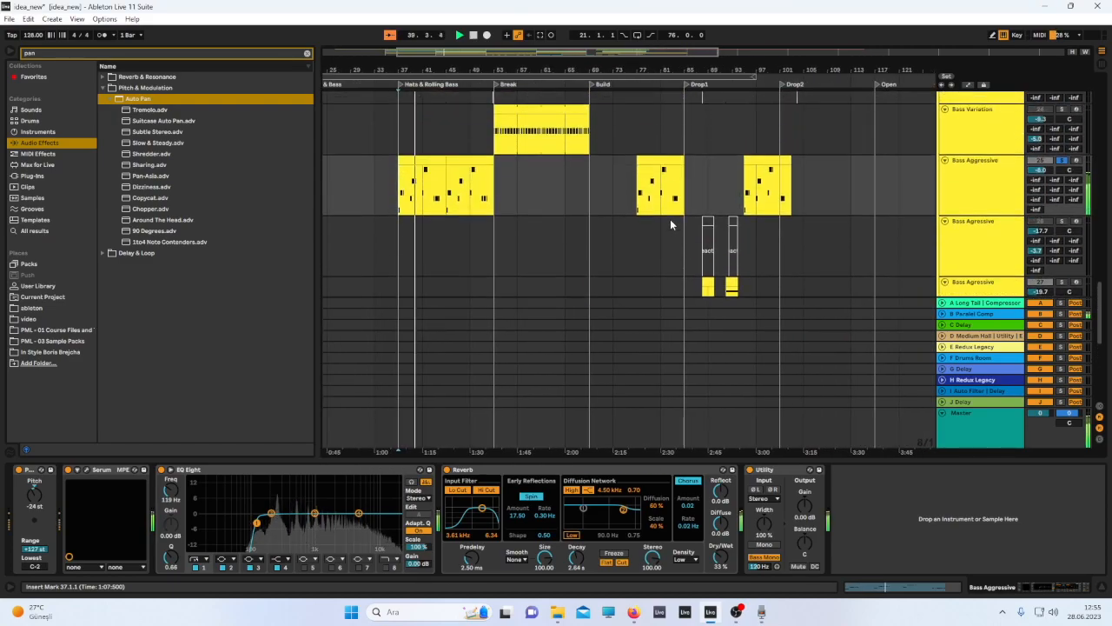
scroll(671, 213, "up", 6)
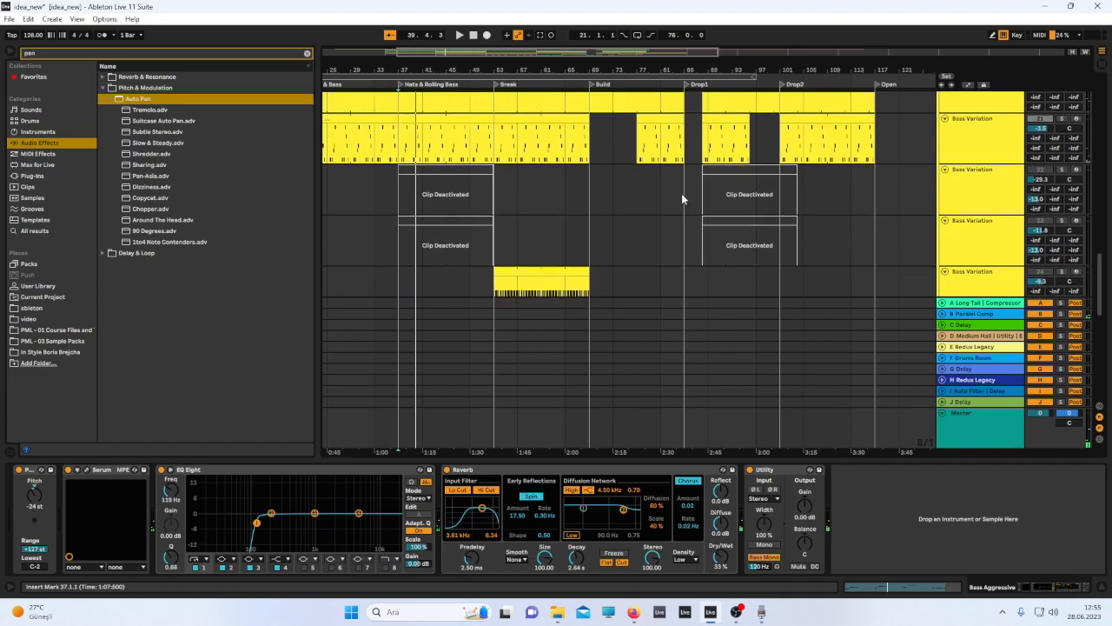
left_click(422, 169)
key("0")
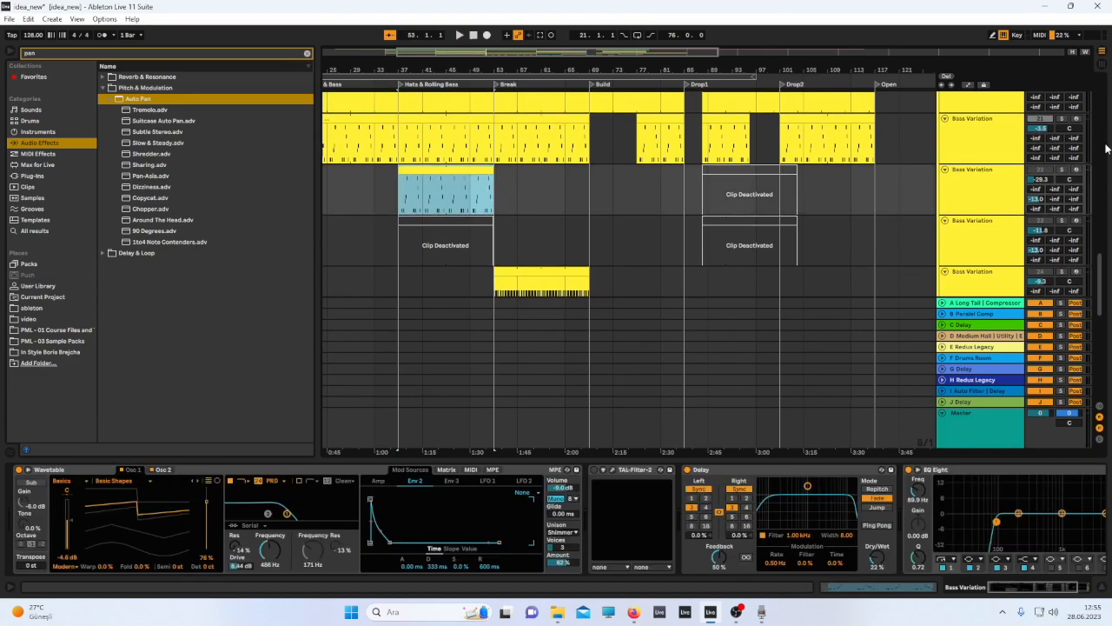
key("space")
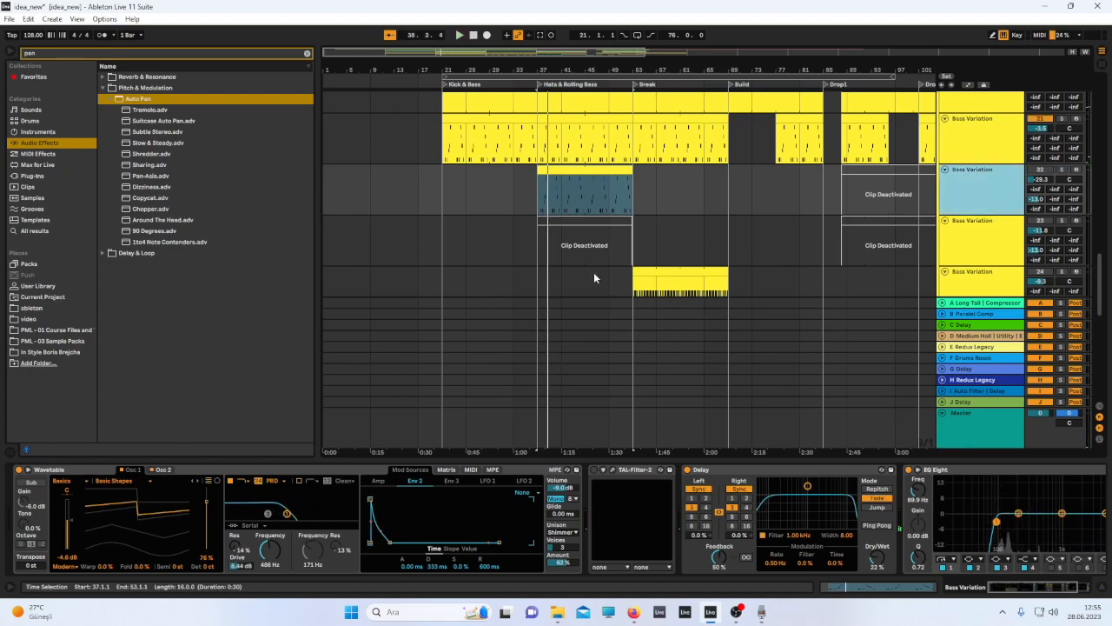
scroll(701, 146, "down", 2)
left_click(579, 134)
key("0")
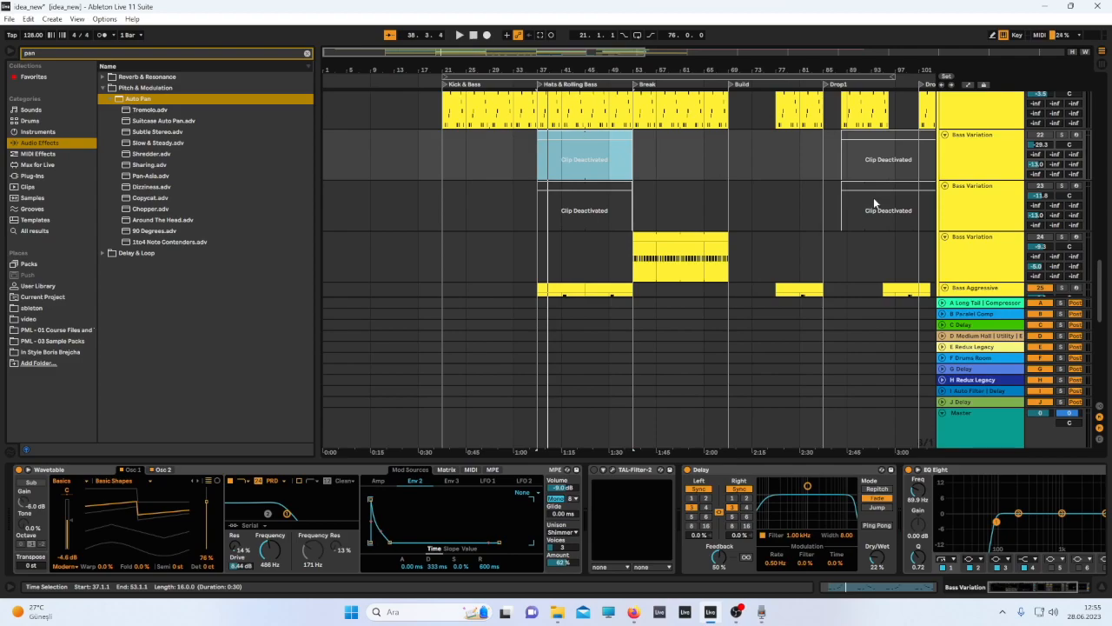
Activate the Bass Variation clip on the next track in the Hats & Rolling Bass section and play it.
left_click(977, 193)
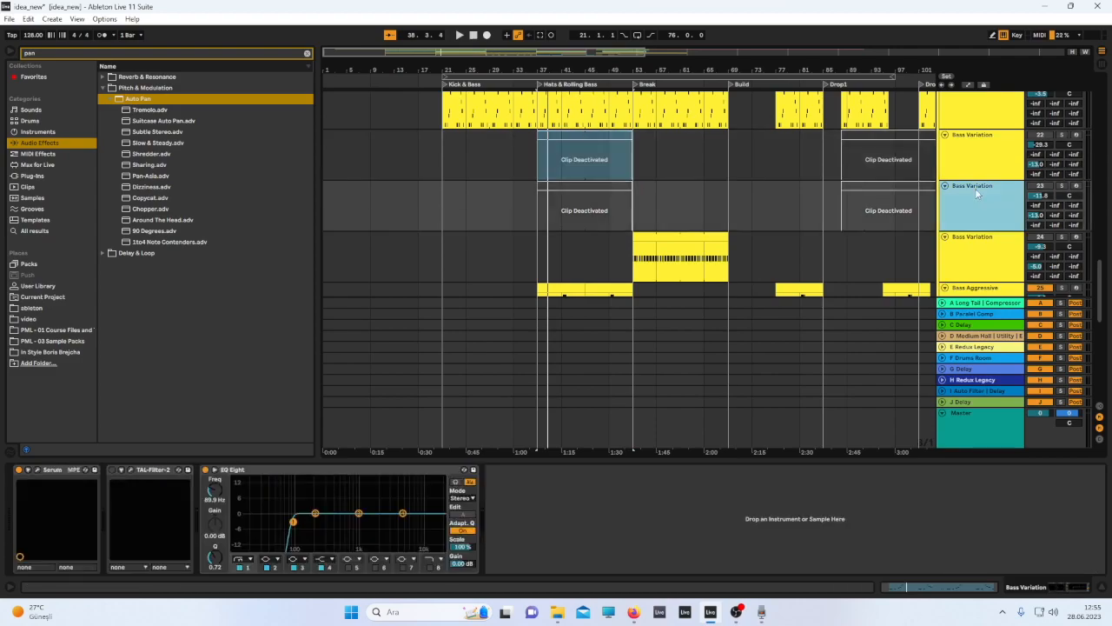
left_click(568, 189)
key("0")
key("space")
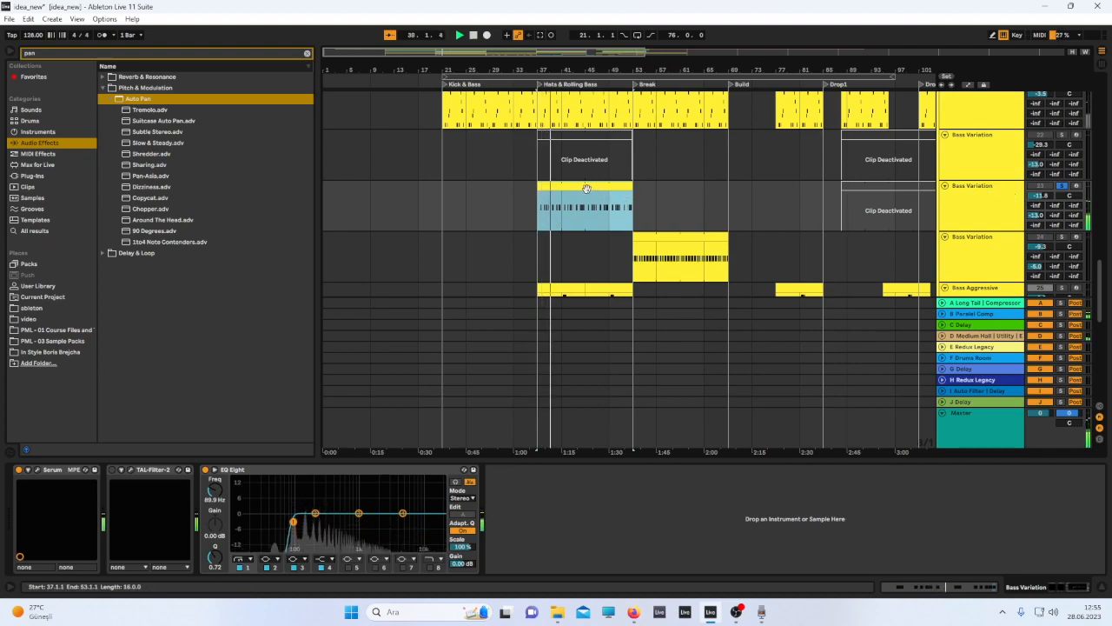
Glance at the Bass Variation Serum, then inspect the Main Bass track's device chain.
left_click(36, 470)
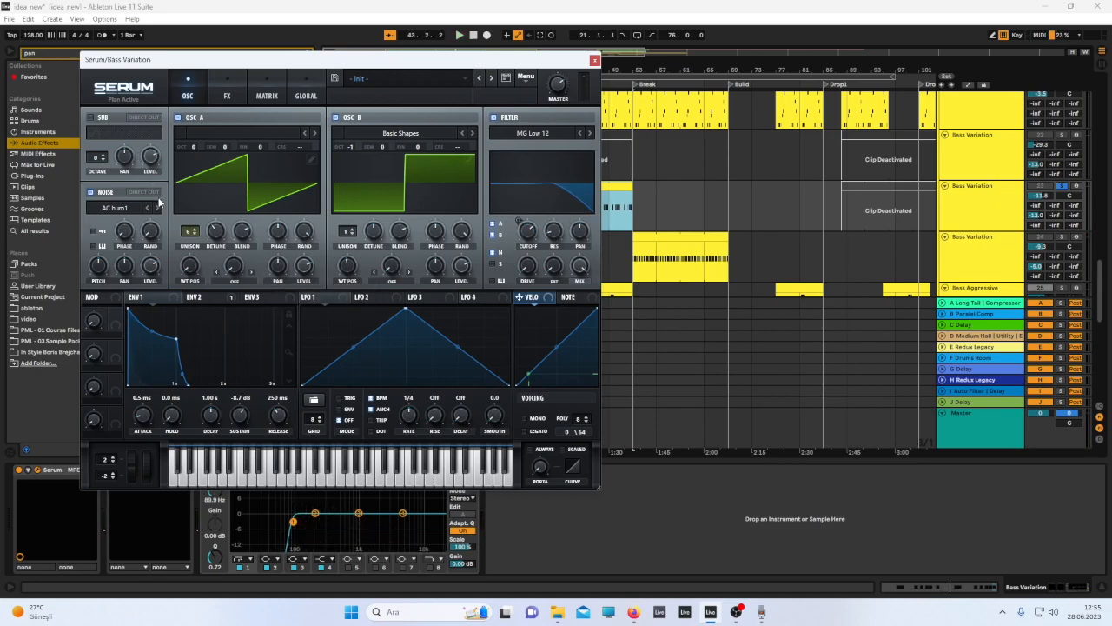
left_click(594, 61)
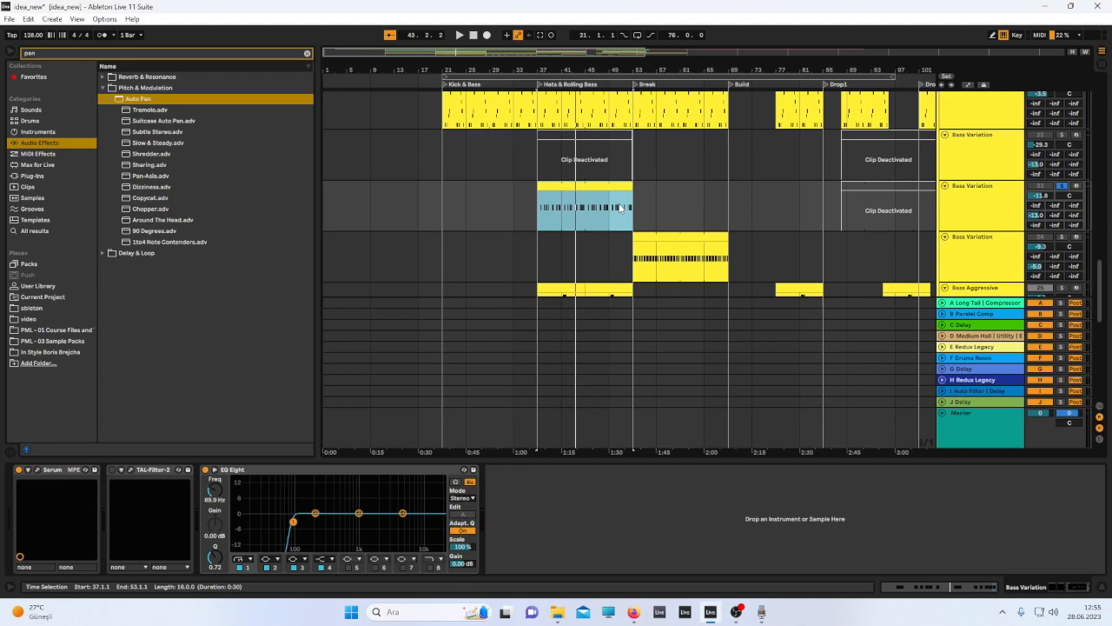
key("0")
scroll(982, 140, "up", 2)
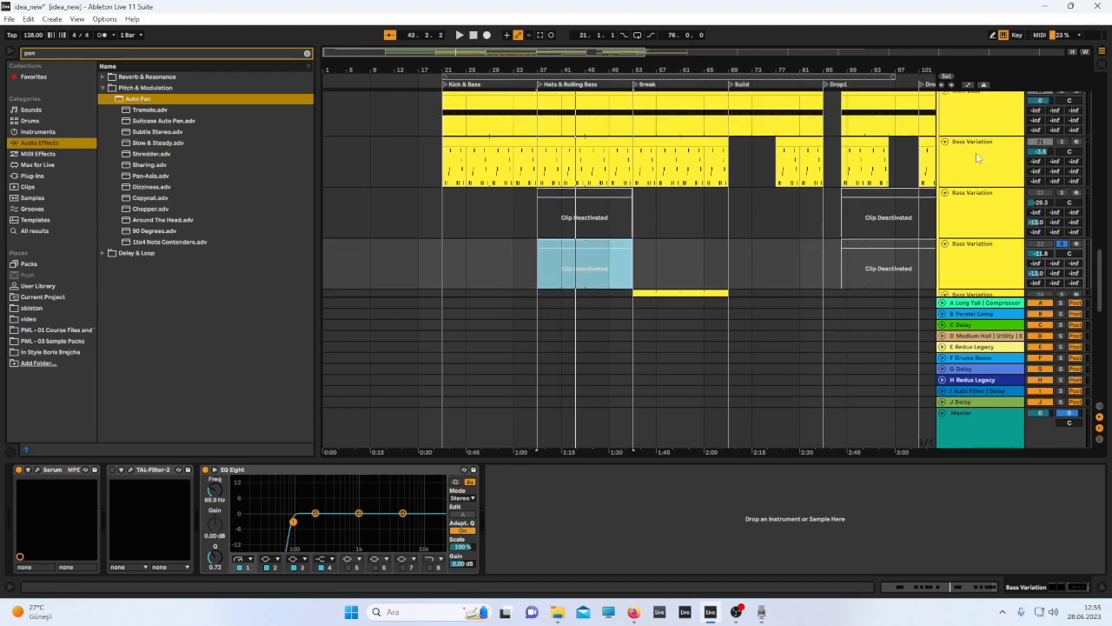
left_click(978, 156)
left_click(978, 121)
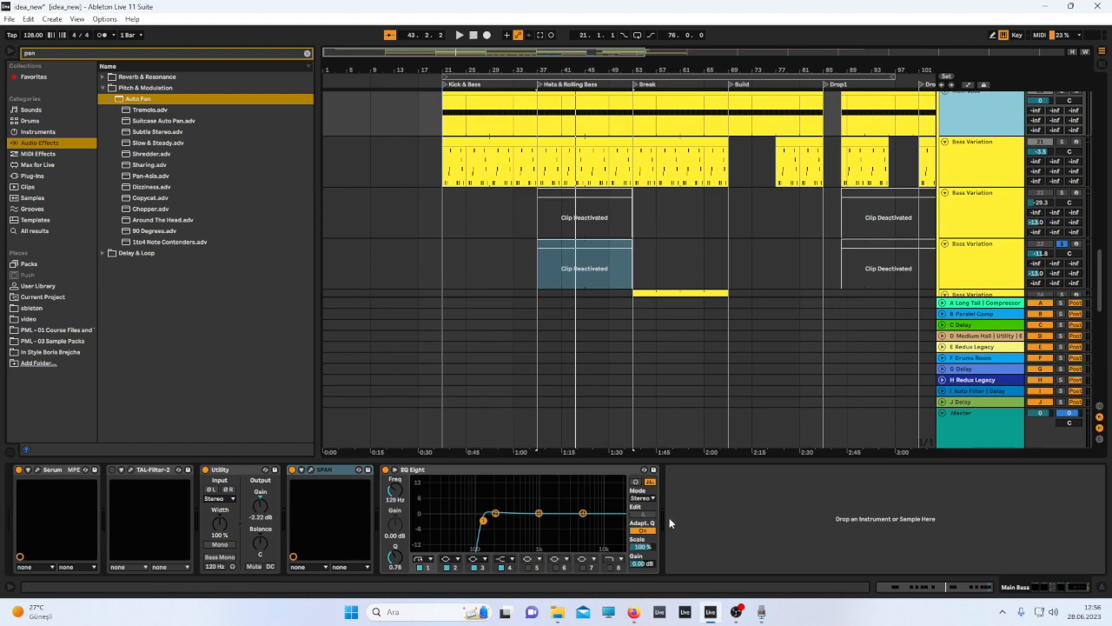
left_click(468, 519)
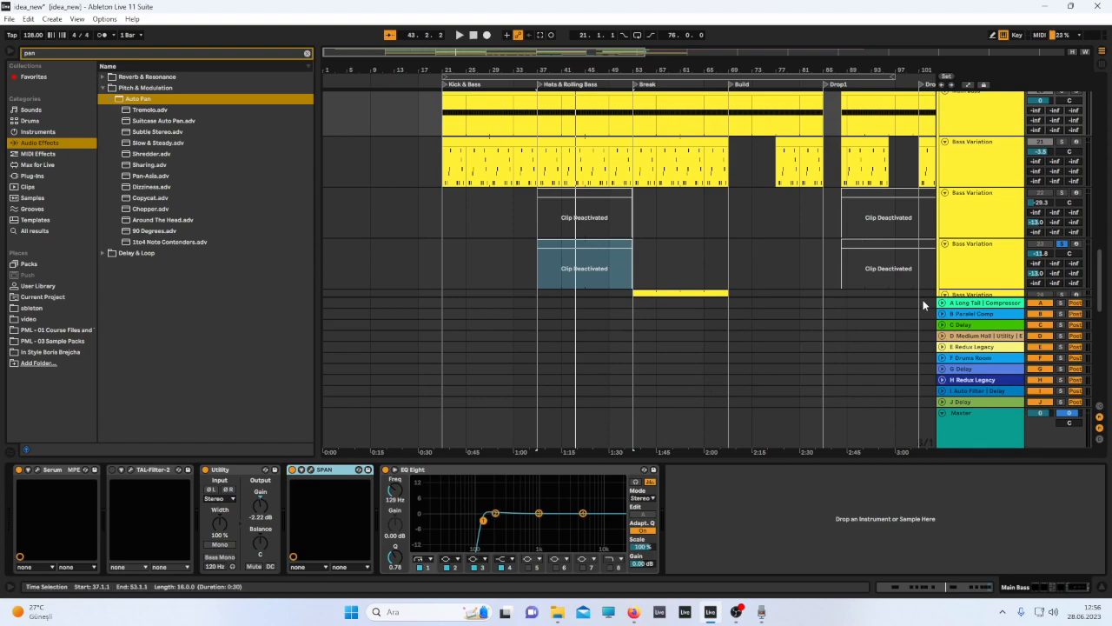
left_click(613, 245)
key("0")
Copy the SPAN analyzer from the Main Bass track onto the Bass Variation track's device chain.
left_click(970, 114)
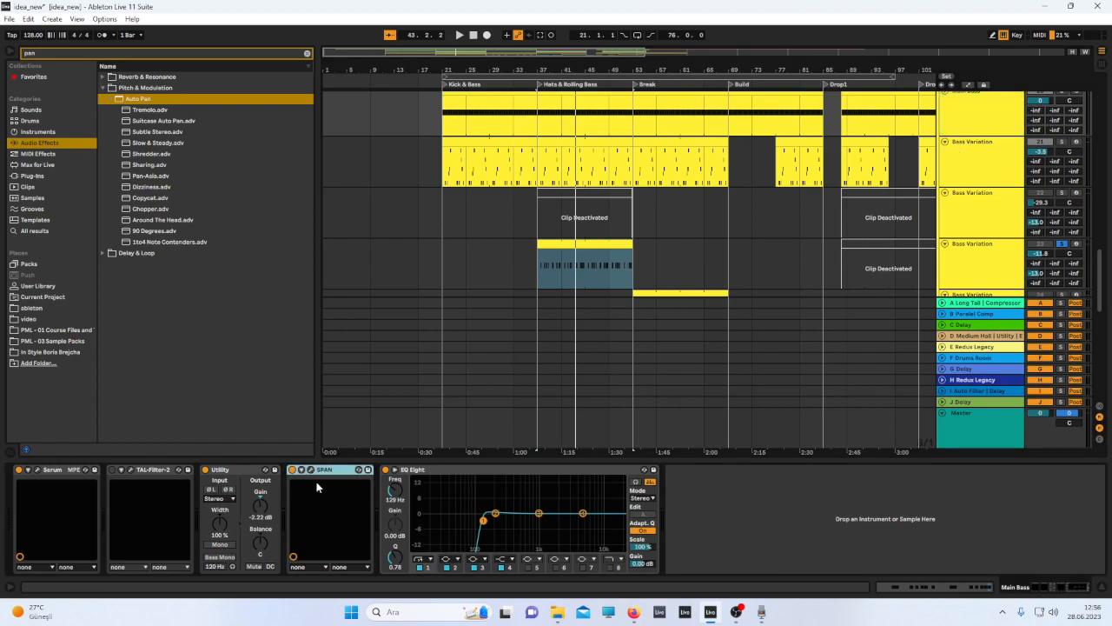
key("ctrl+c")
left_click(973, 259)
left_click(776, 514)
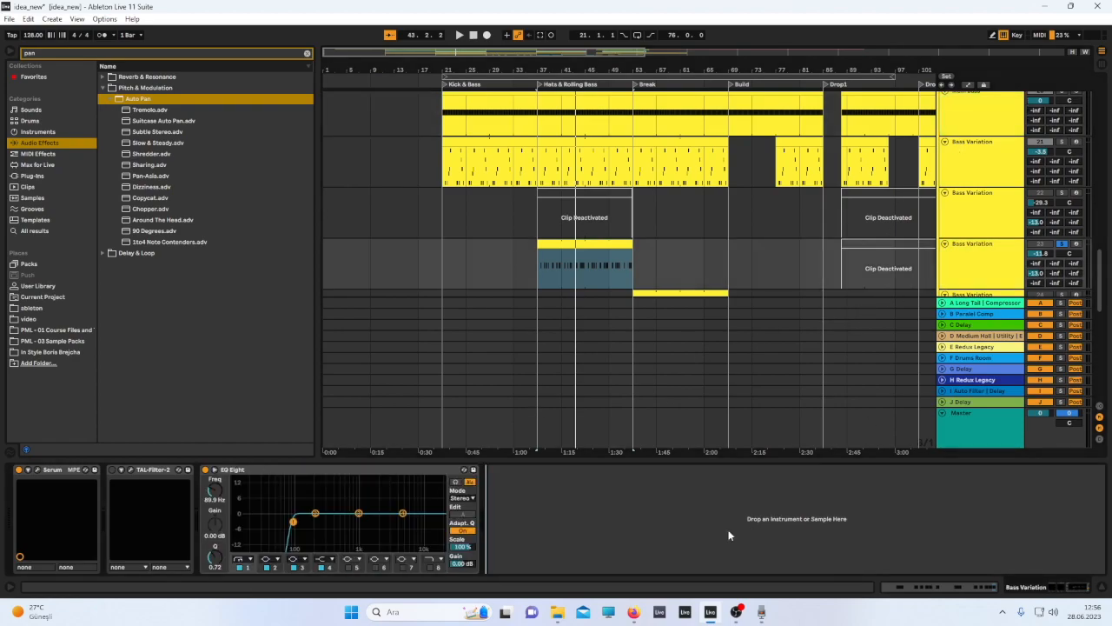
key("ctrl+v")
Open the SPAN analyzer on Bass Variation and watch its spectrum while toggling playback.
left_click(509, 469)
key("space")
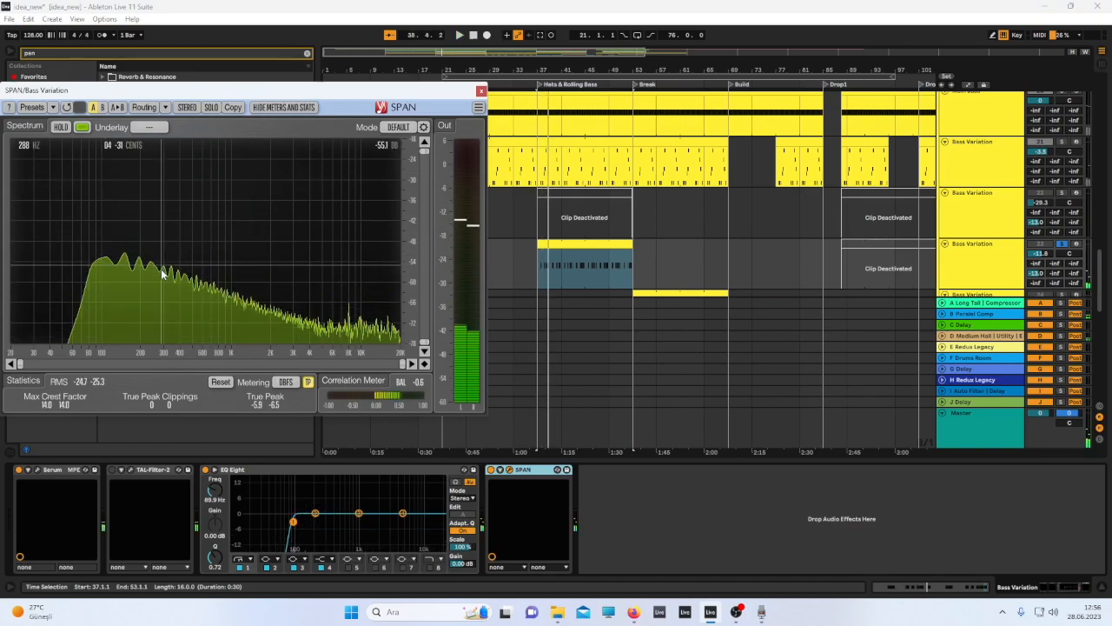
key("space")
key("space")
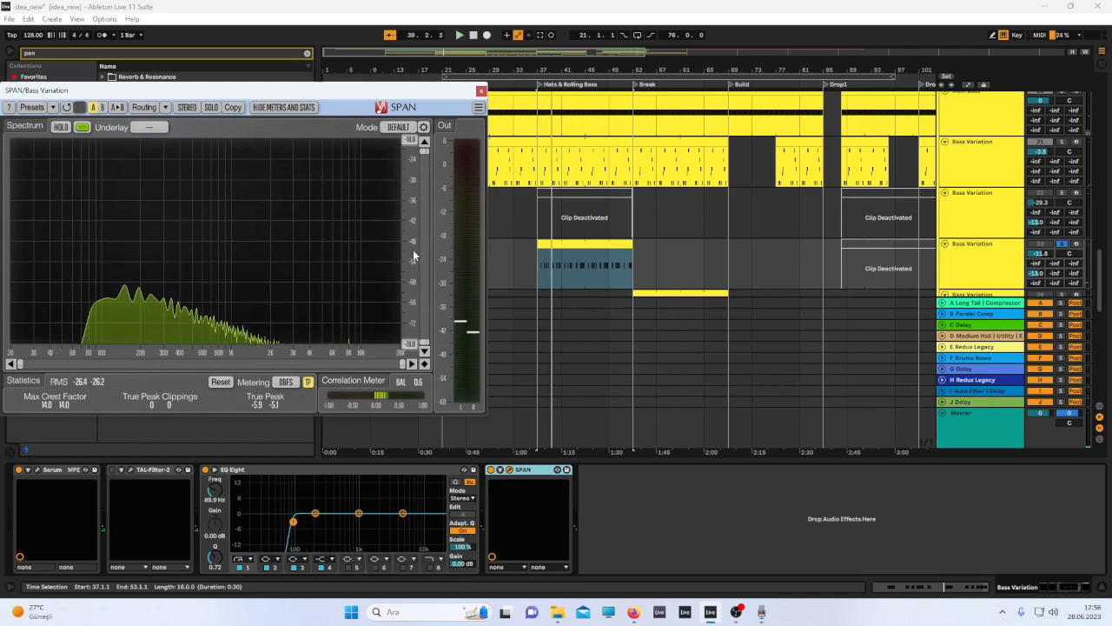
key("space")
key("space")
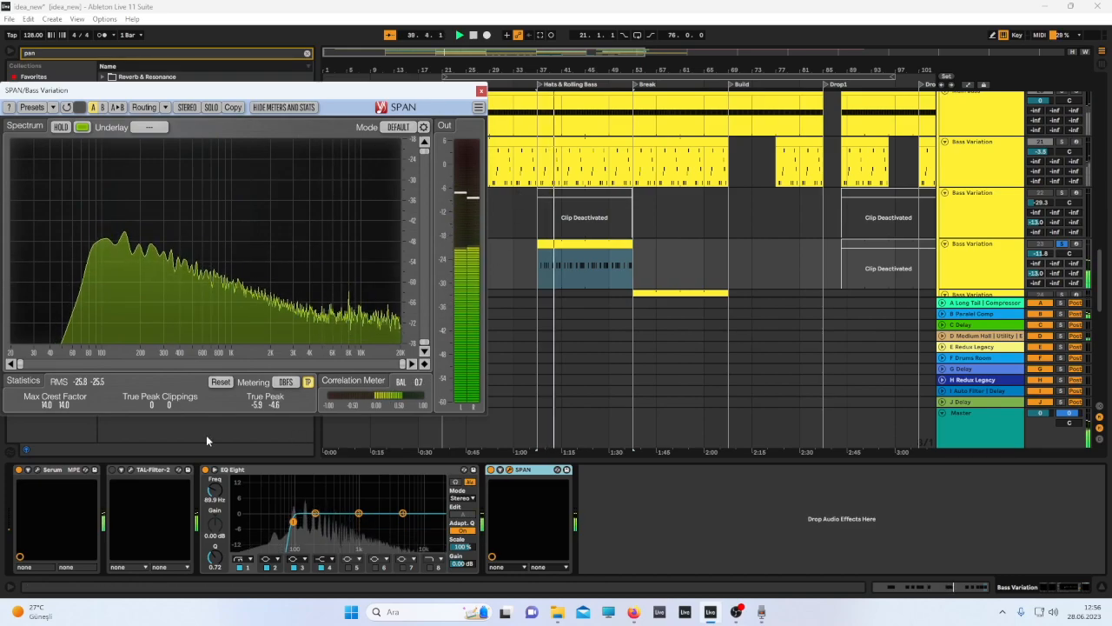
Turn Serum's Noise oscillator off and back on while comparing in the enlarged EQ Eight view, then close Serum.
left_click(38, 469)
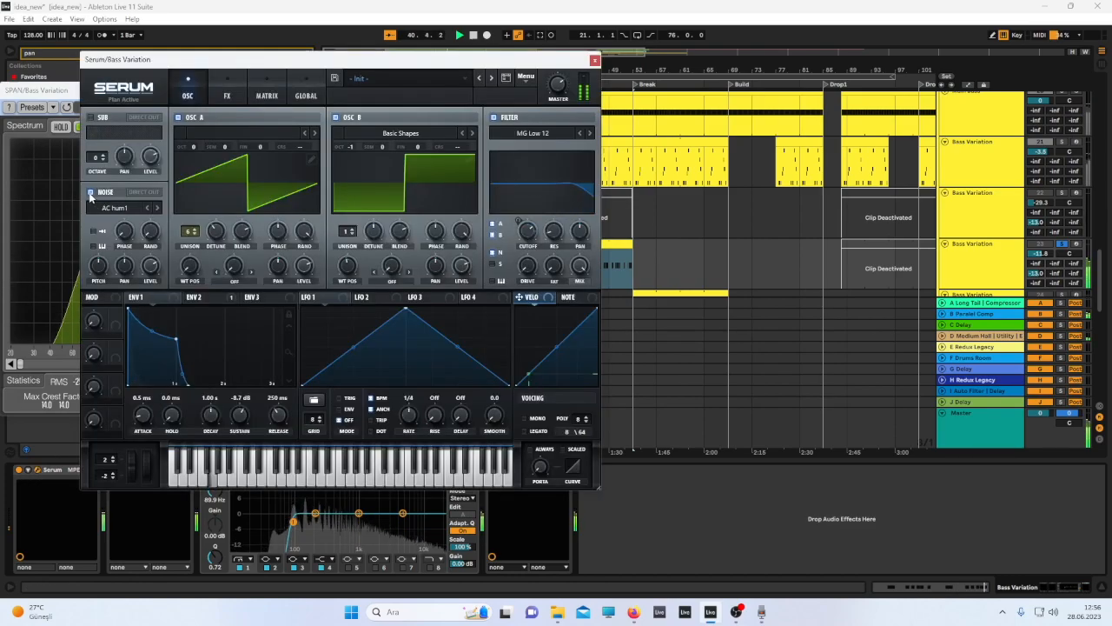
left_click(44, 211)
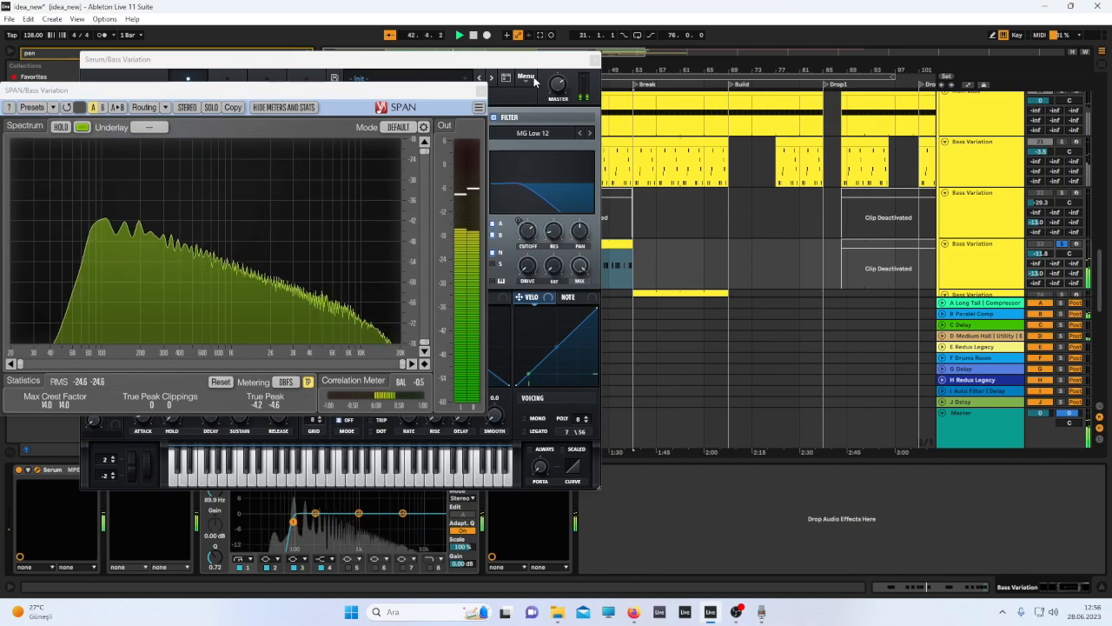
left_click(480, 90)
left_click_drag(159, 59, 508, 71)
left_click(215, 470)
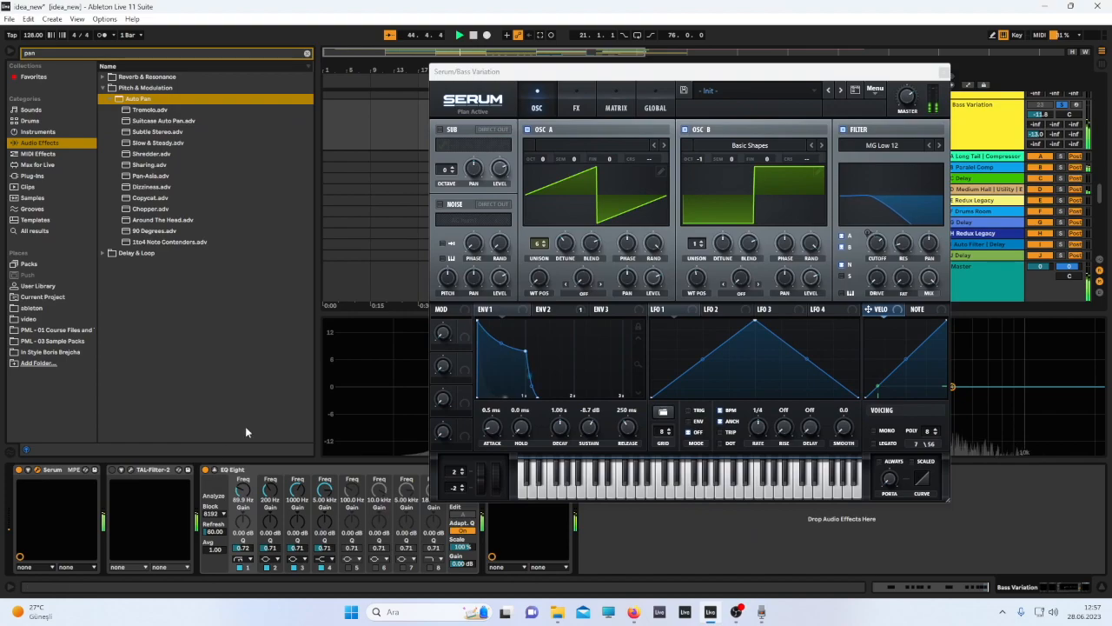
left_click_drag(660, 72, 183, 72)
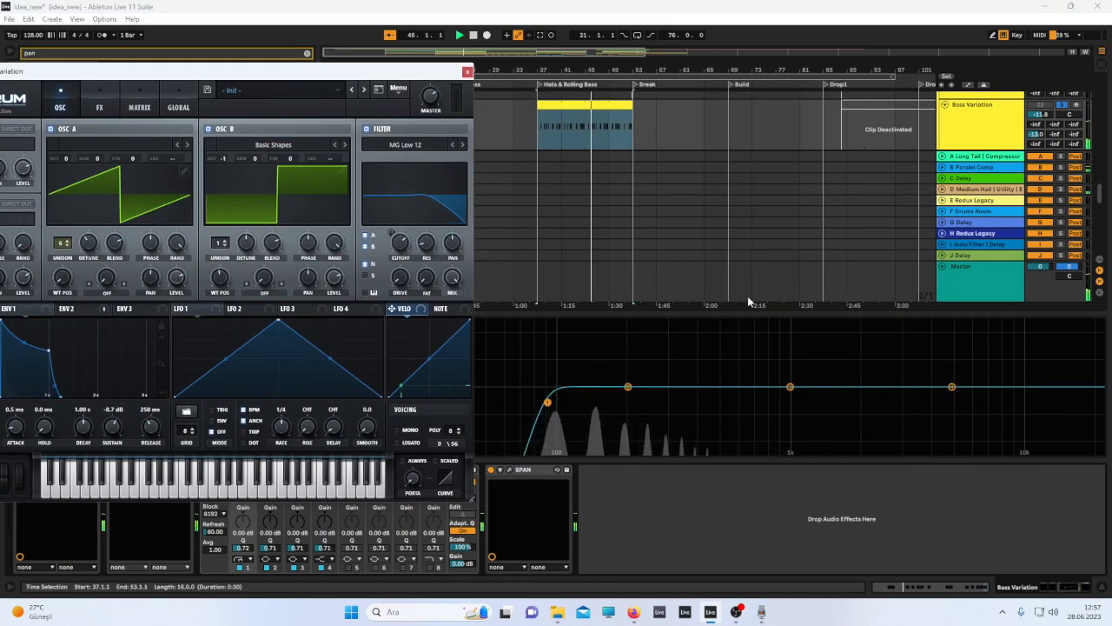
left_click_drag(780, 315, 765, 98)
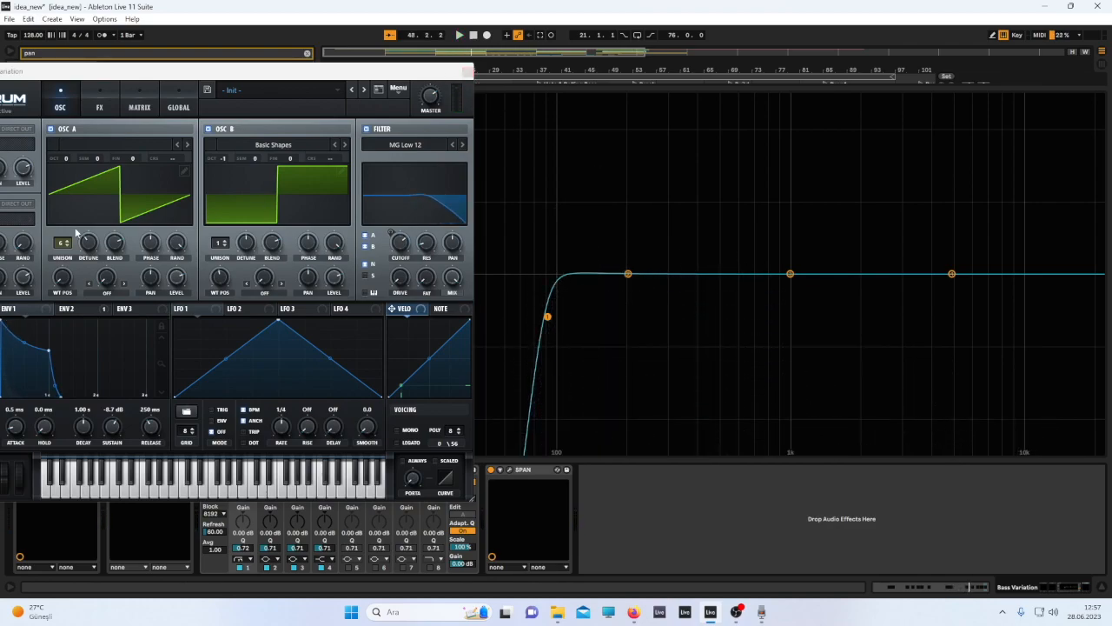
left_click_drag(160, 78, 613, 138)
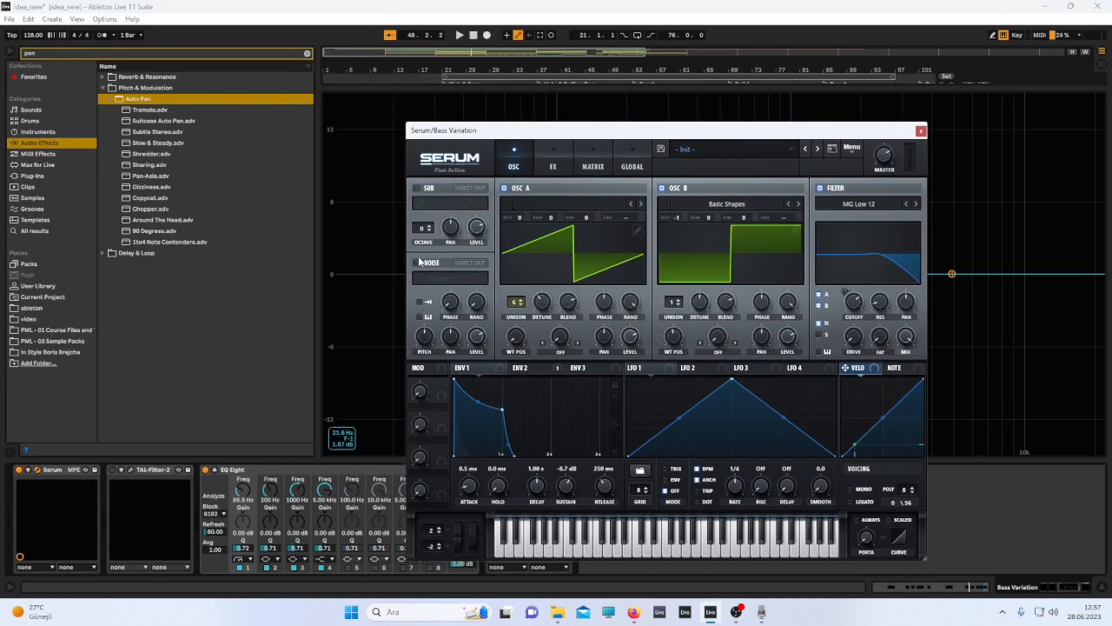
left_click(418, 264)
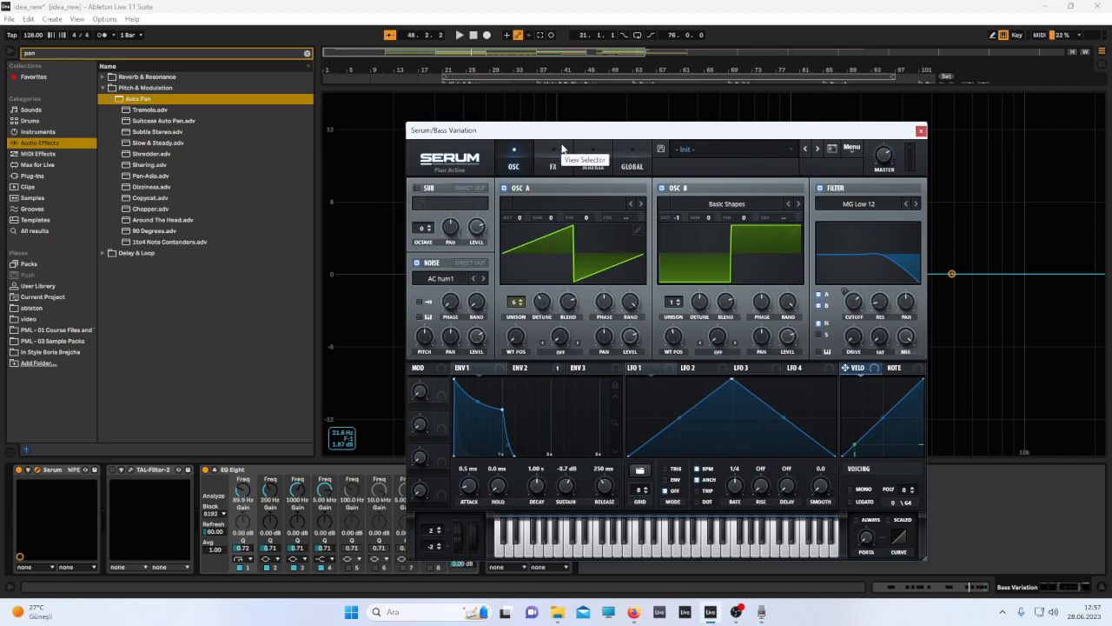
left_click(920, 131)
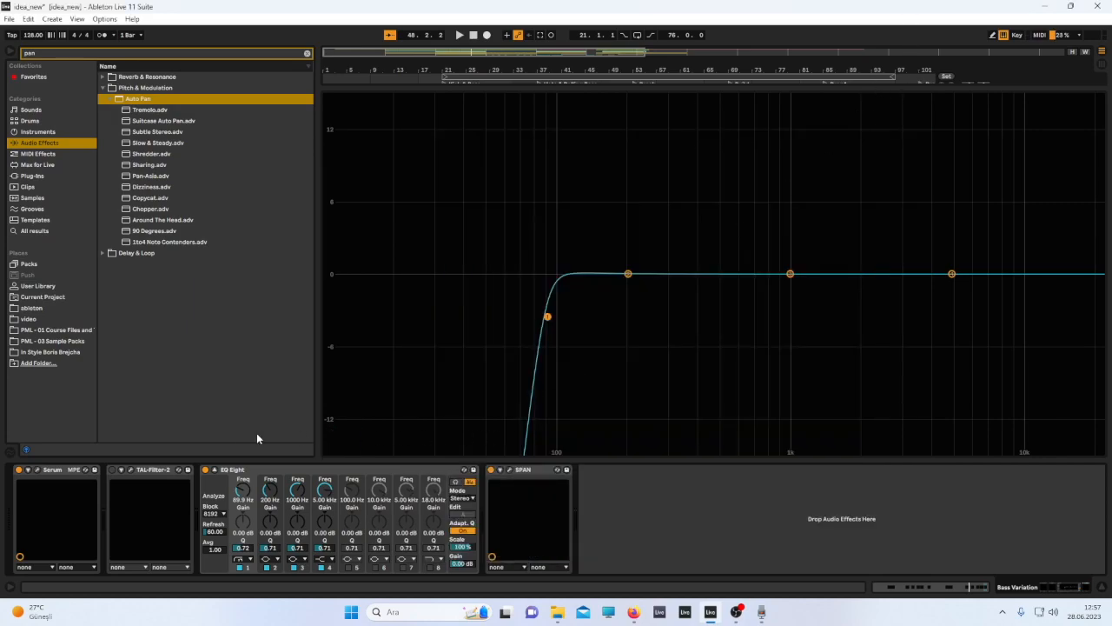
Restore the normal device view and deactivate the Bass Variation clip in the Hats & Rolling Bass section.
left_click(214, 469)
key("minus")
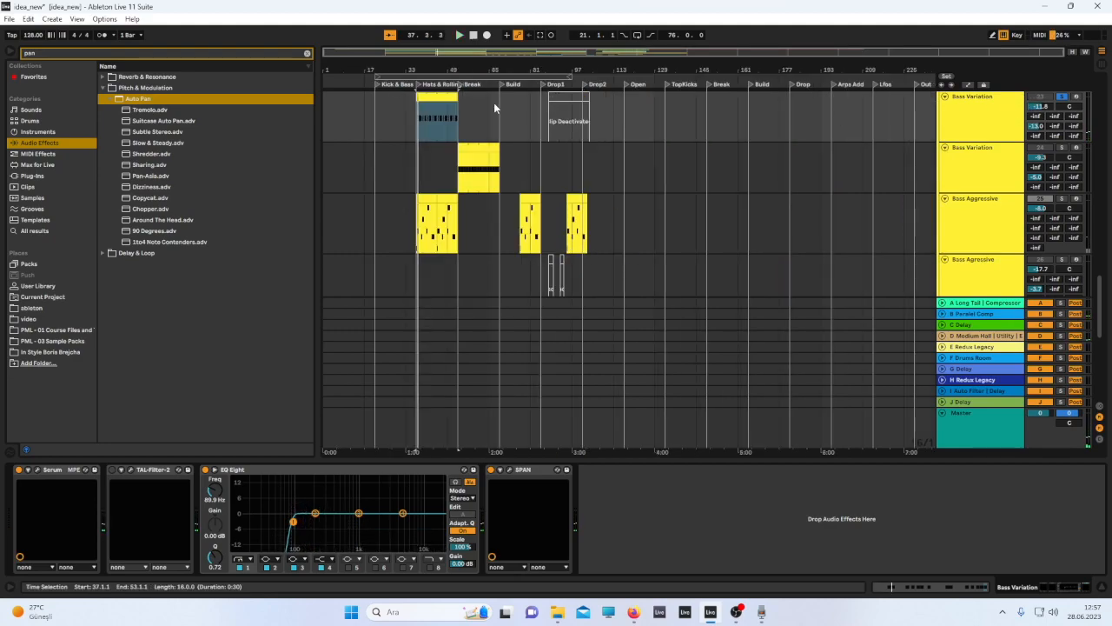
left_click(434, 98)
key("0")
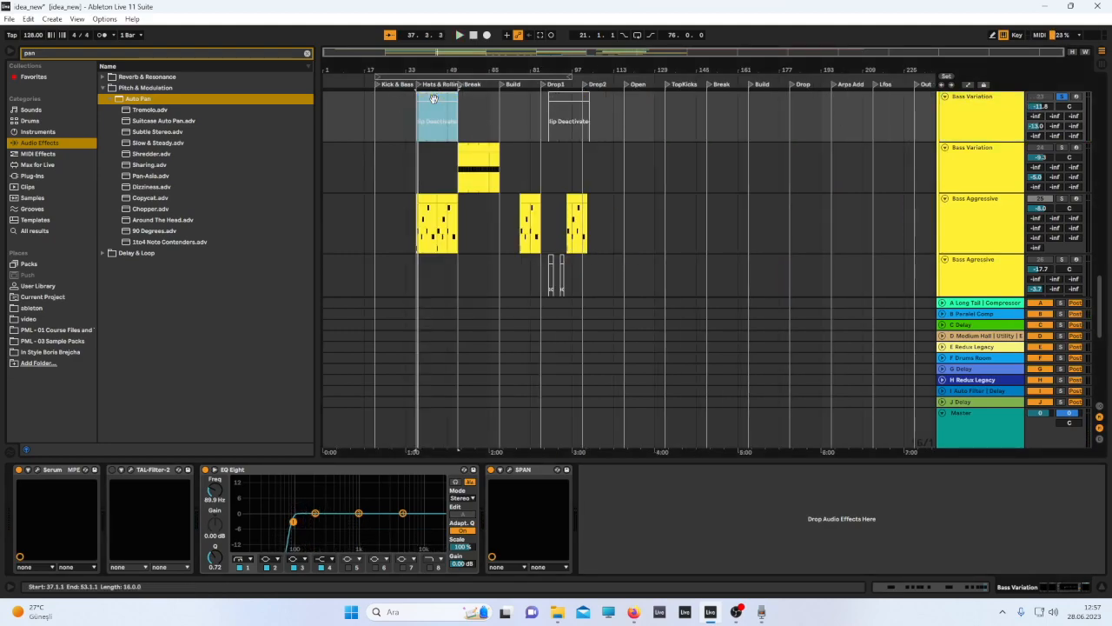
Select the Bass Agresive track's clip in the Drop1 section and play it.
left_click(612, 261)
scroll(556, 223, "down", 3)
left_click(554, 223)
key("plus")
key("plus")
key("space")
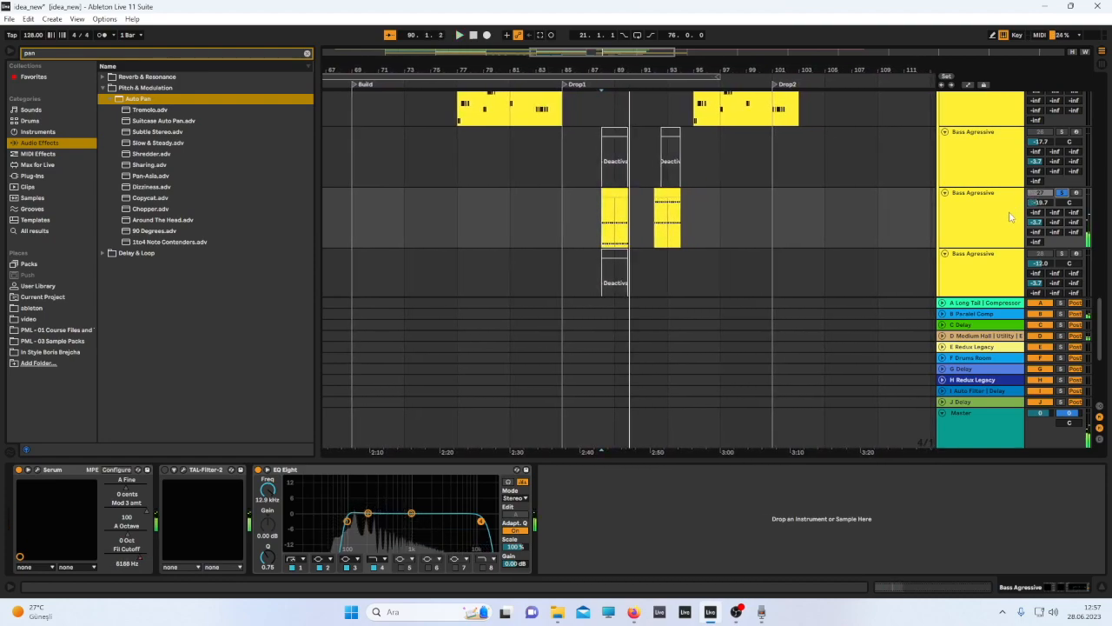
key("space")
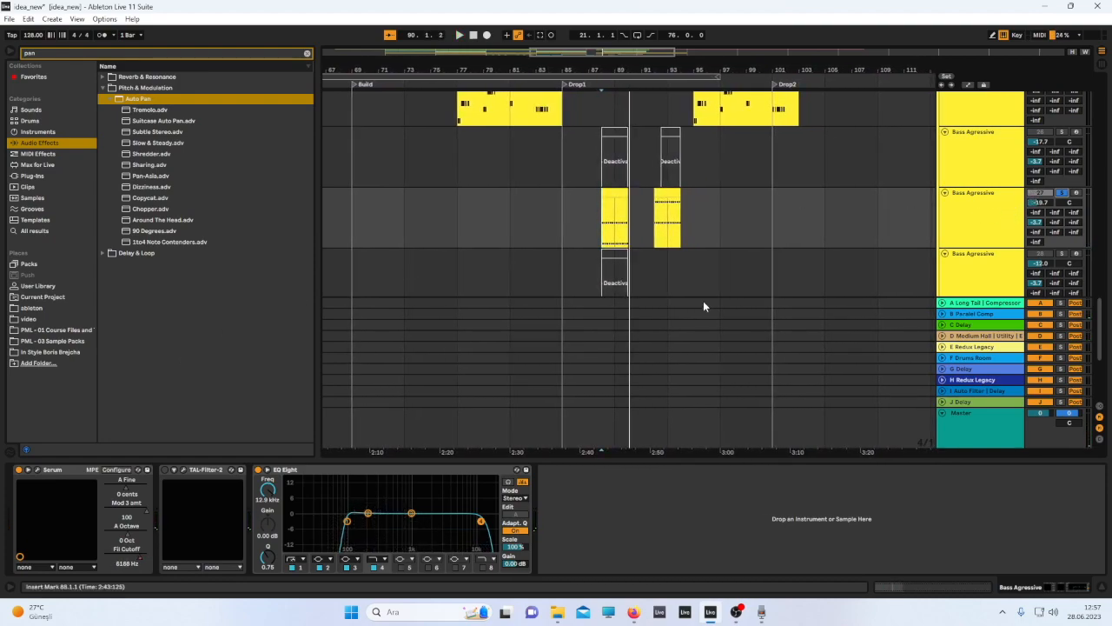
left_click(735, 611)
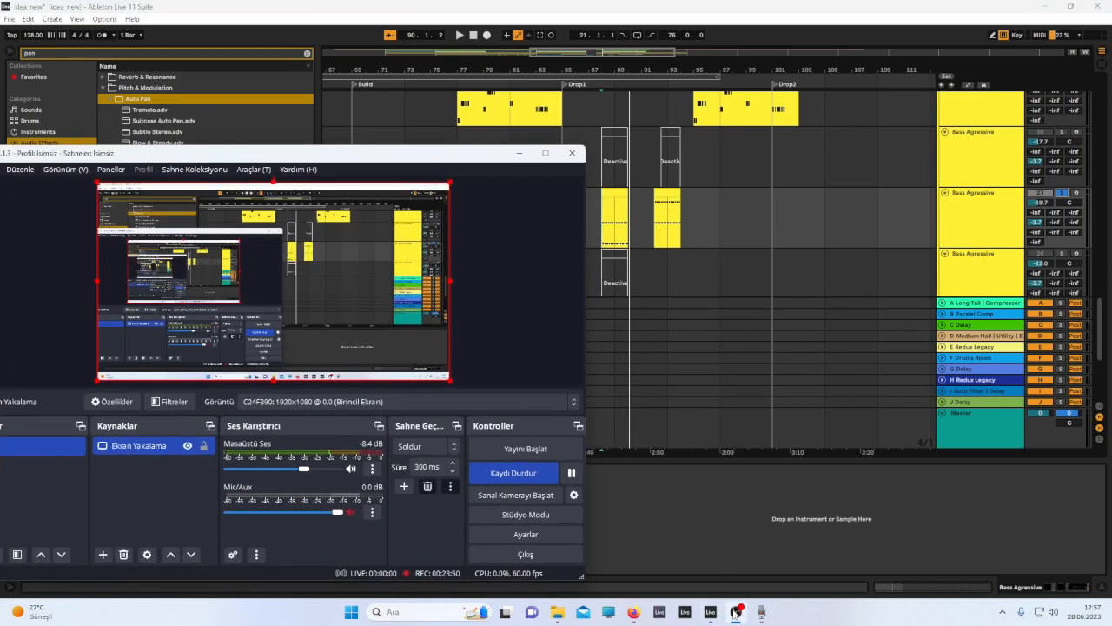
left_click(735, 612)
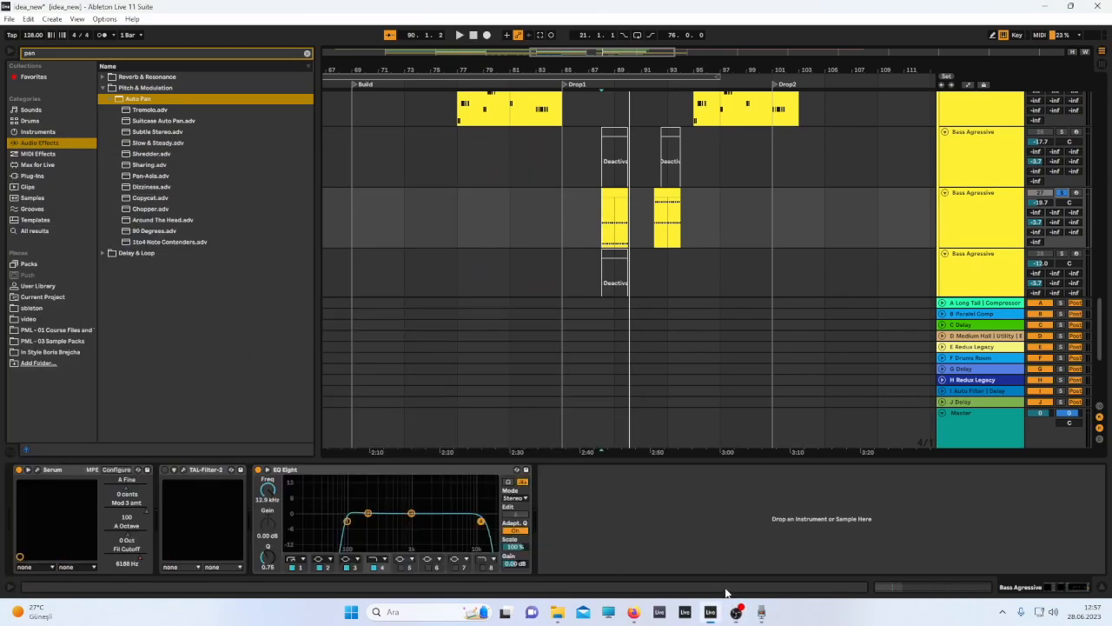
Open the Bass Agresive track's Serum editor, reposition its window and start playback.
left_click(37, 469)
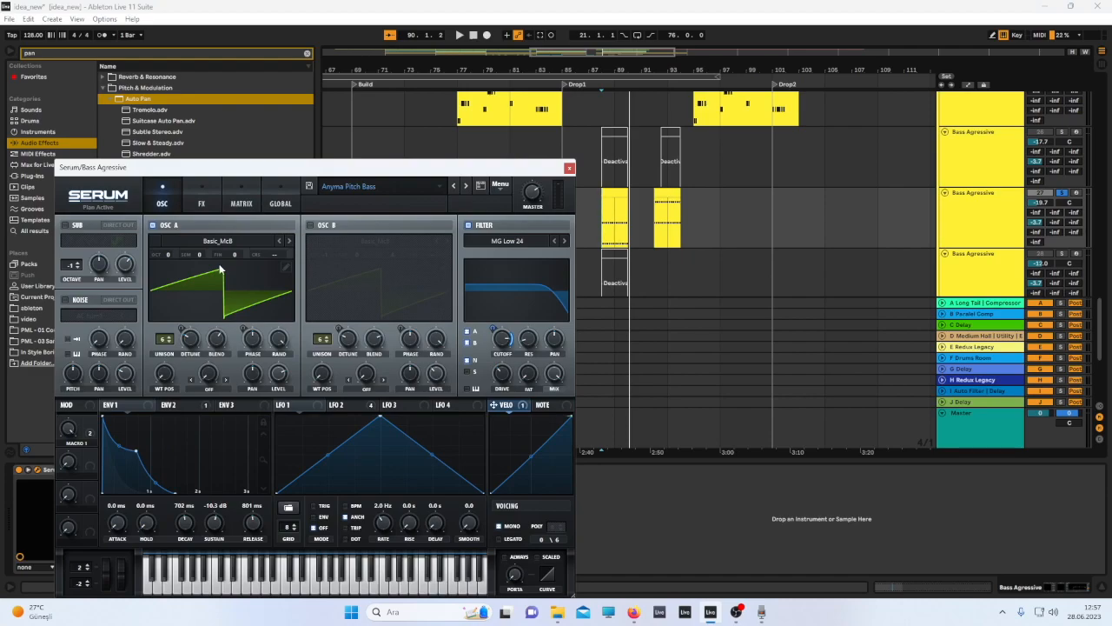
left_click_drag(224, 165, 284, 91)
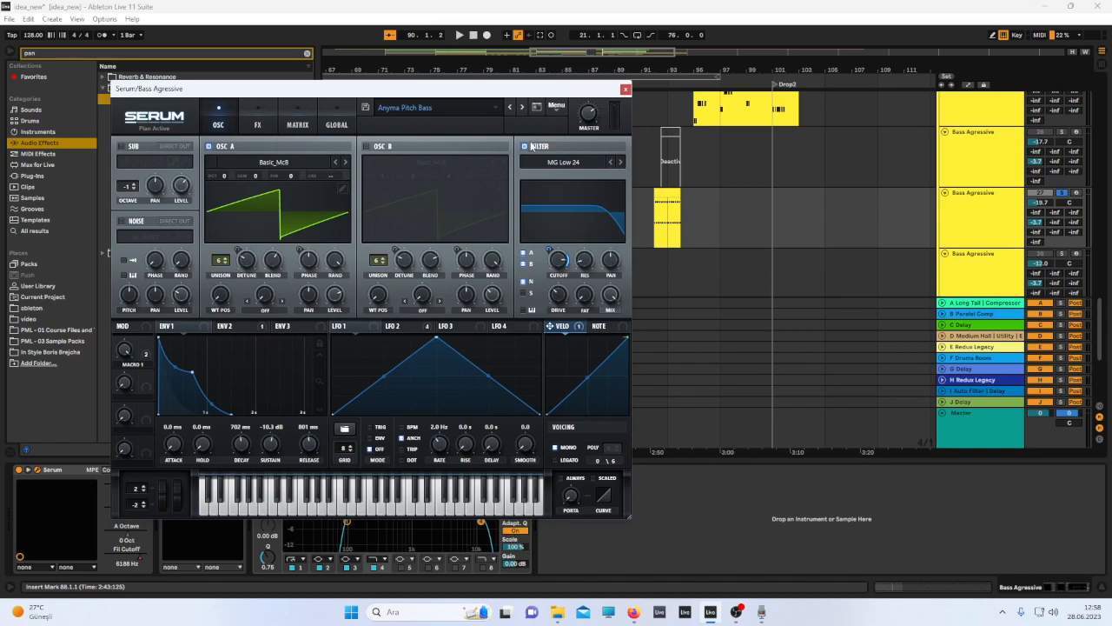
key("space")
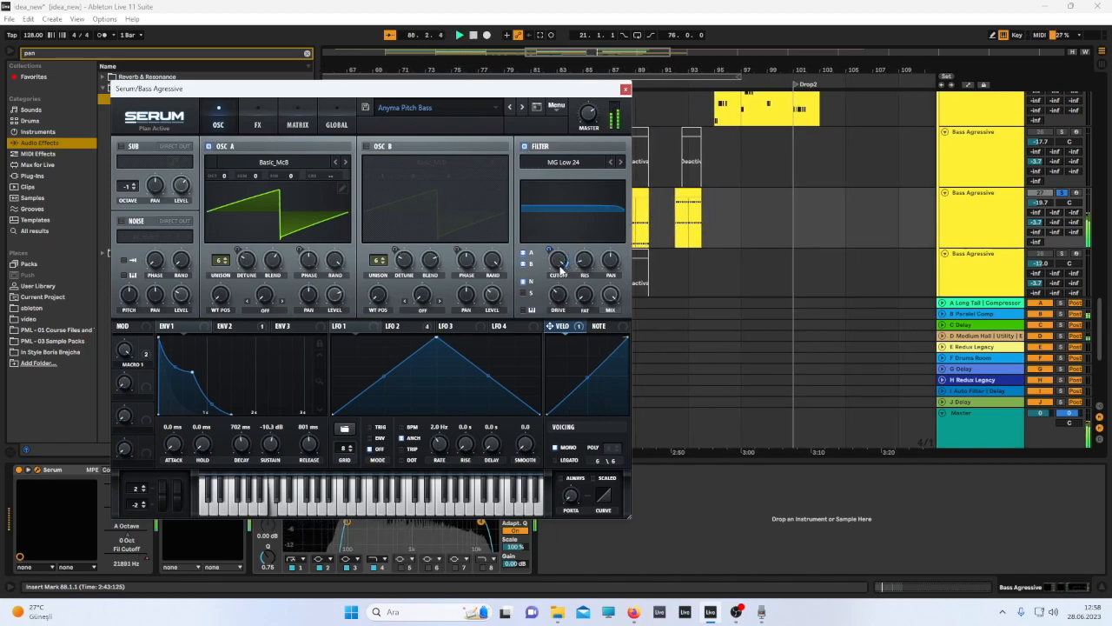
Inspect the filter cutoff's assigned modulators and browse Serum's LFO and envelope sections while toggling playback.
right_click(560, 266)
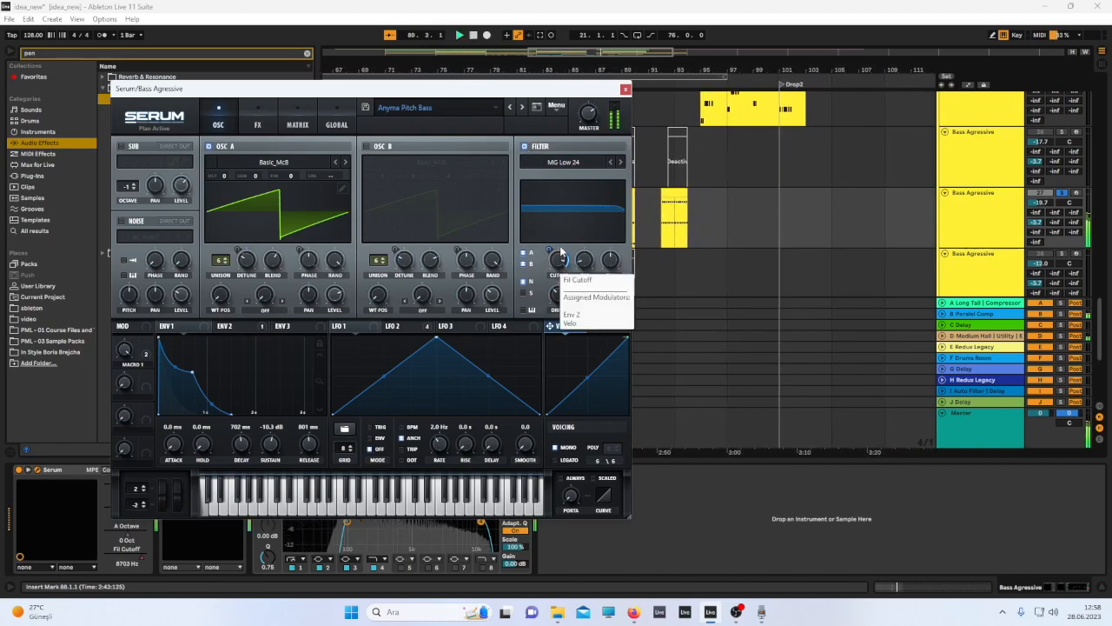
left_click(532, 236)
left_click(398, 326)
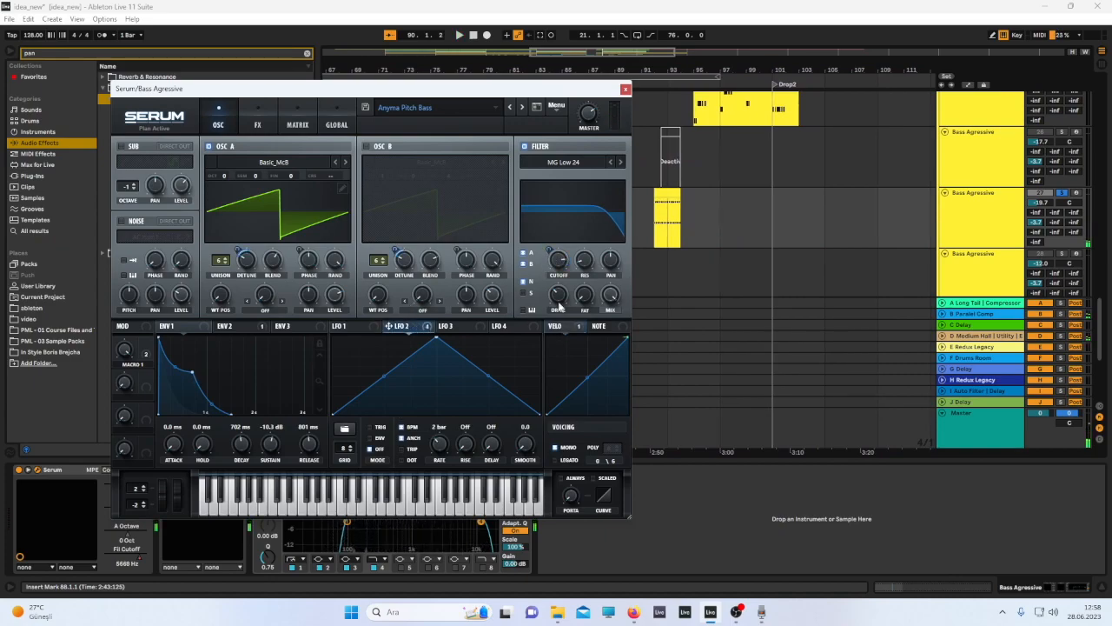
left_click(461, 326)
left_click(375, 329)
left_click(398, 328)
key("space")
left_click(238, 327)
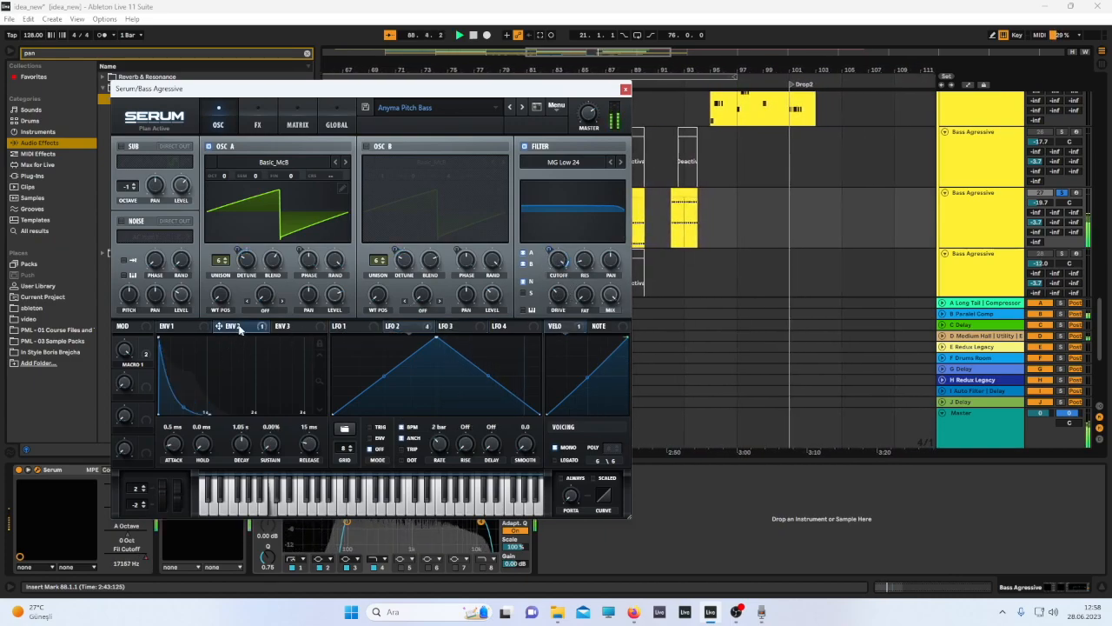
left_click(179, 330)
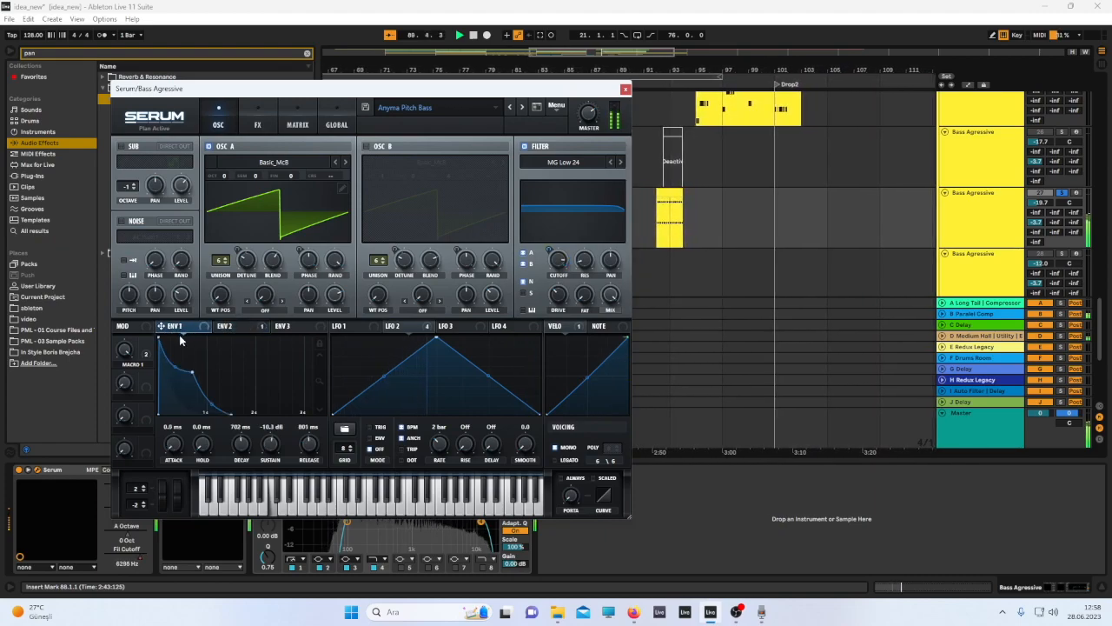
Assign LFO 2 and Velo as modulators of Serum's filter cutoff knob.
left_click_drag(389, 326, 560, 261)
right_click(561, 260)
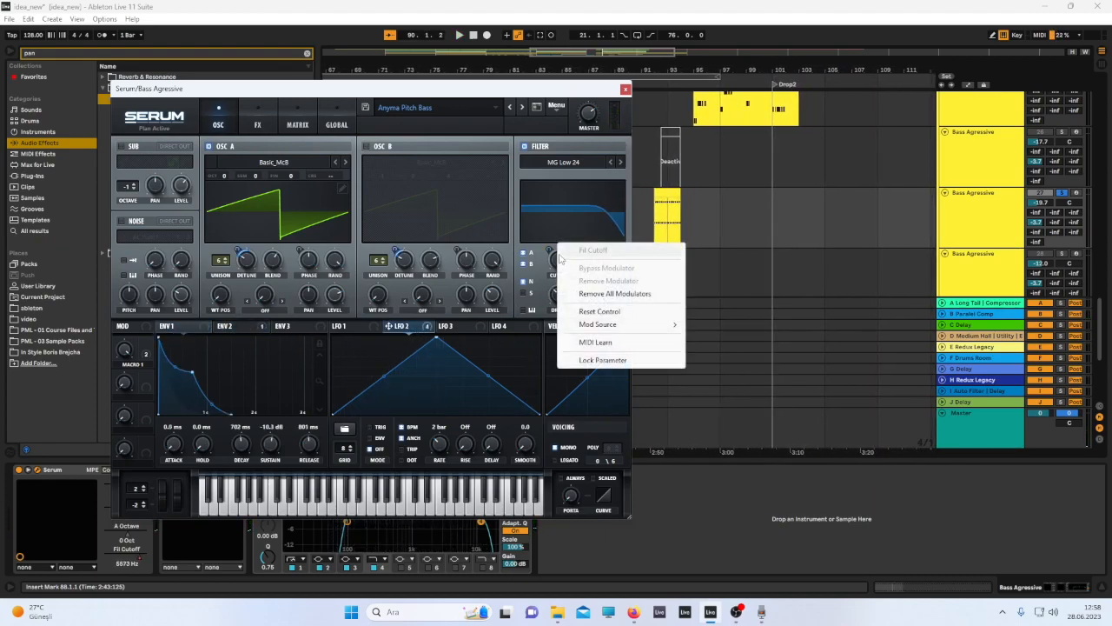
left_click(514, 337)
left_click_drag(562, 329, 563, 263)
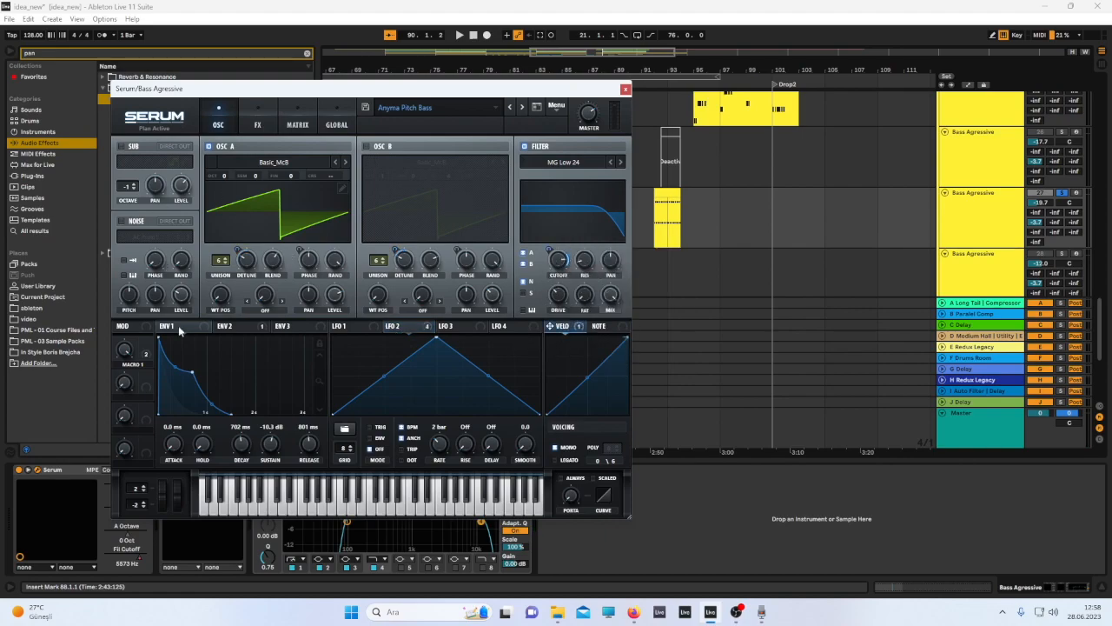
Compare the Env 1, Env 2 and LFO 2 settings in Serum and stop playback.
left_click(228, 328)
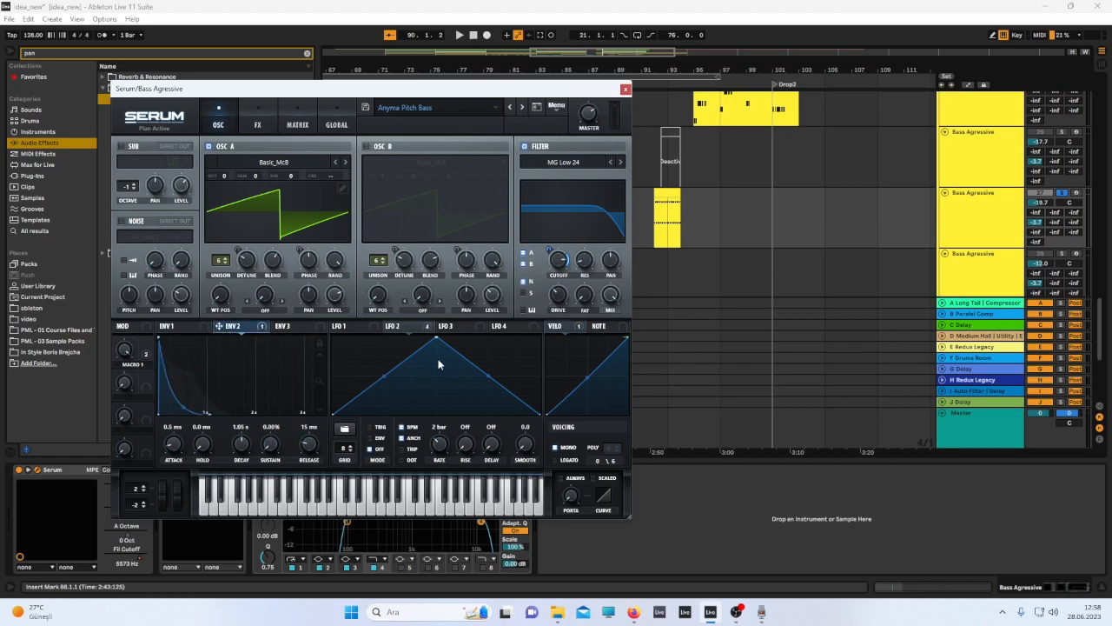
left_click(403, 329)
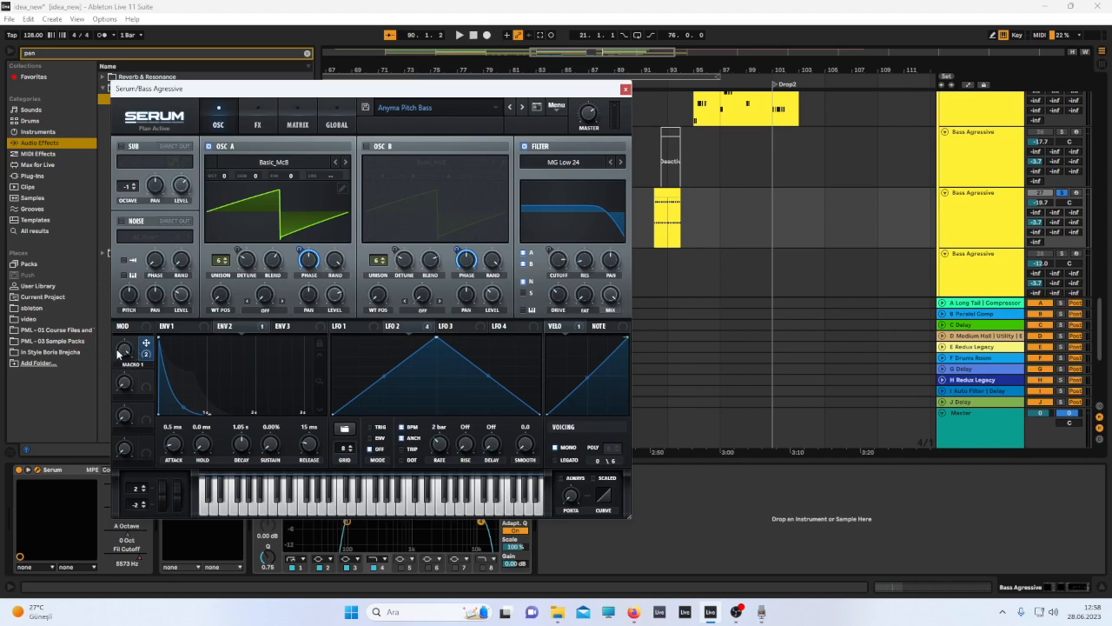
left_click(175, 326)
left_click(231, 327)
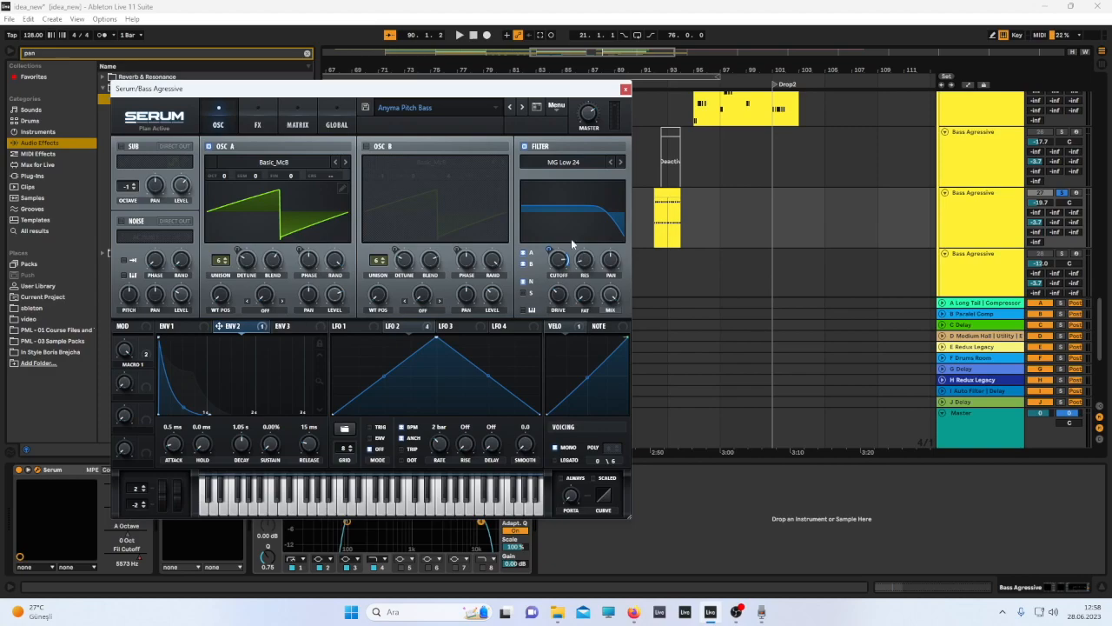
left_click(407, 326)
key("space")
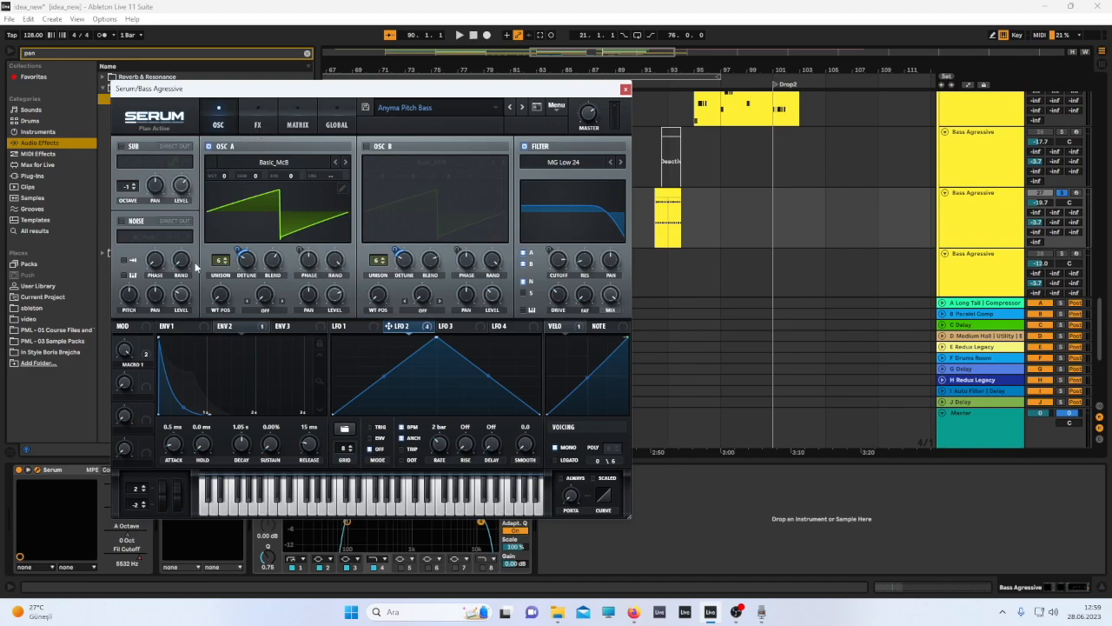
Disable the Filter effect in Serum's FX rack while playing, then return to the oscillator page.
left_click(257, 124)
left_click(647, 236)
key("space")
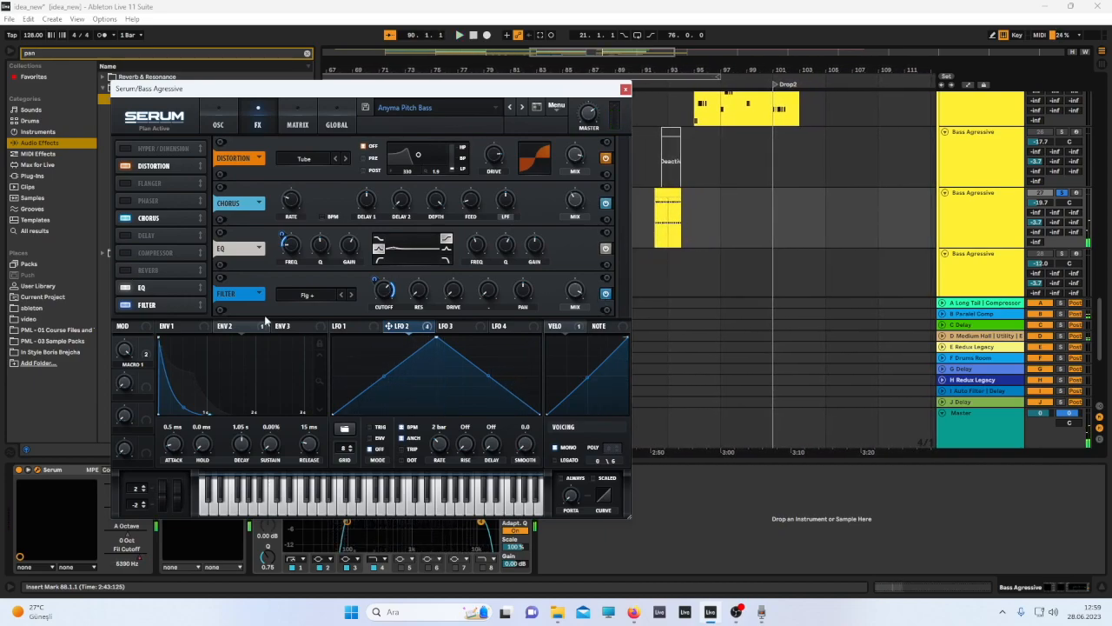
left_click(606, 293)
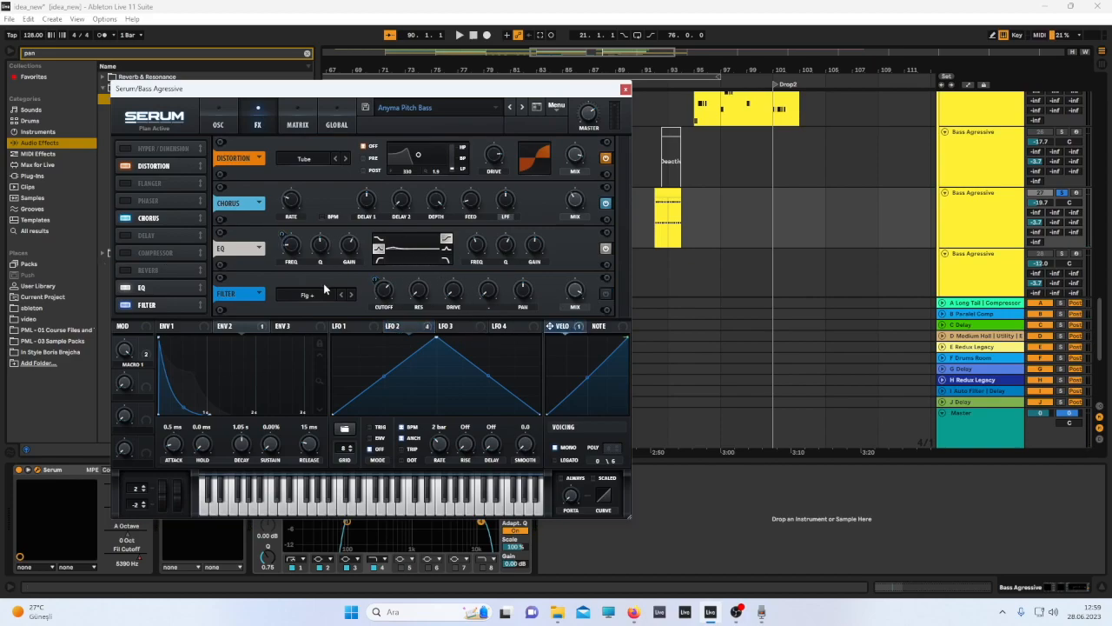
left_click(220, 110)
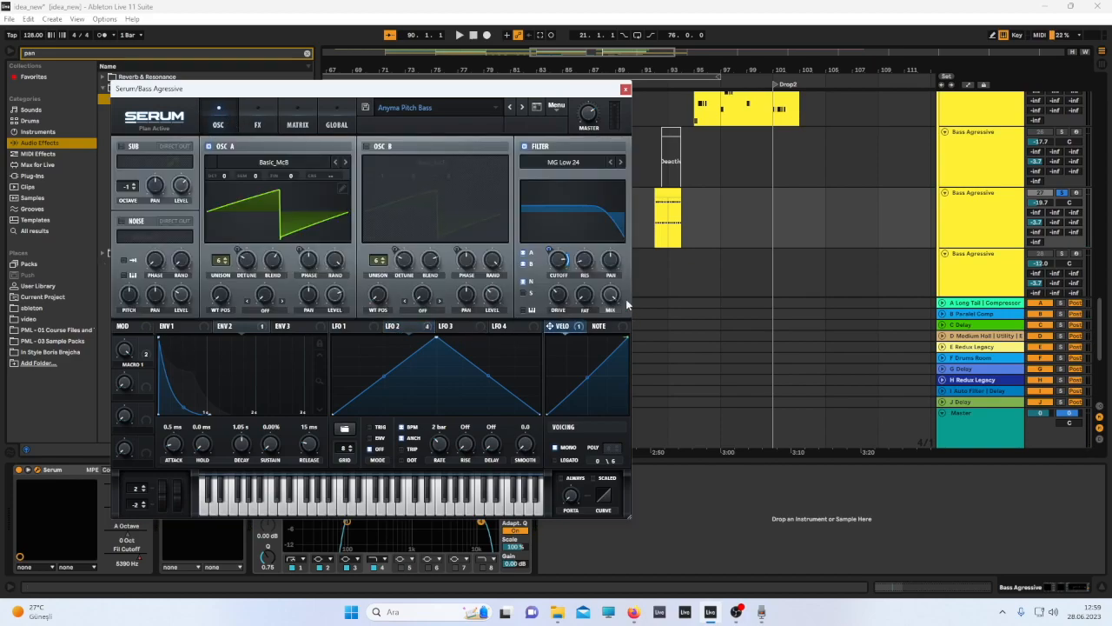
key("space")
Close the Serum window and return to the arrangement.
left_click(638, 78)
left_click(621, 86)
left_click(669, 121)
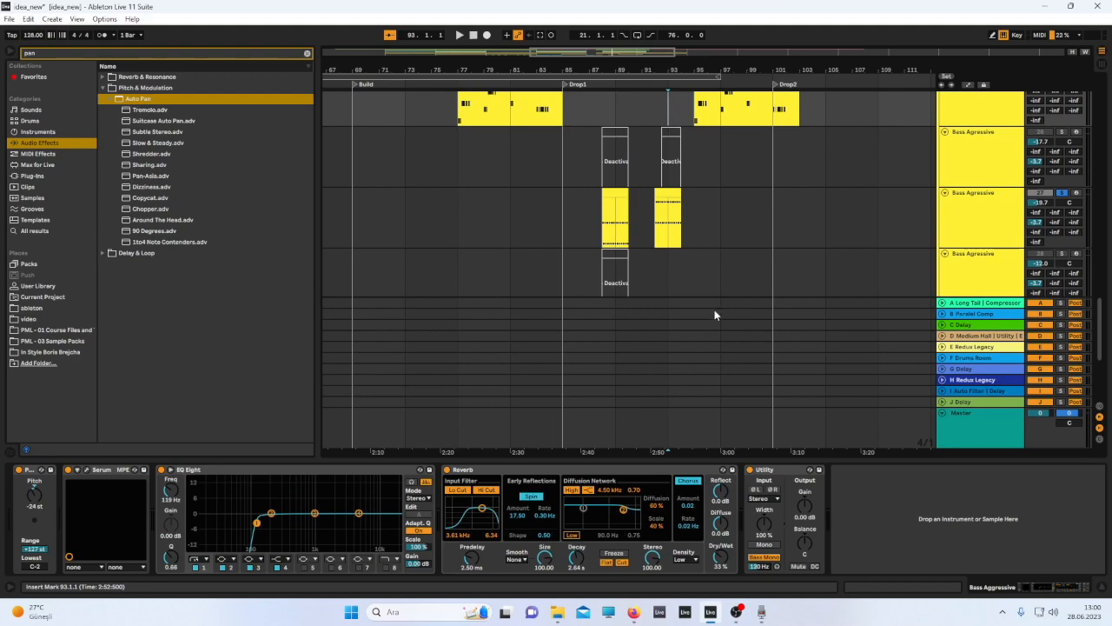
Scroll to the audio tracks, select the 31 Audio track and start playback.
scroll(653, 280, "down", 6)
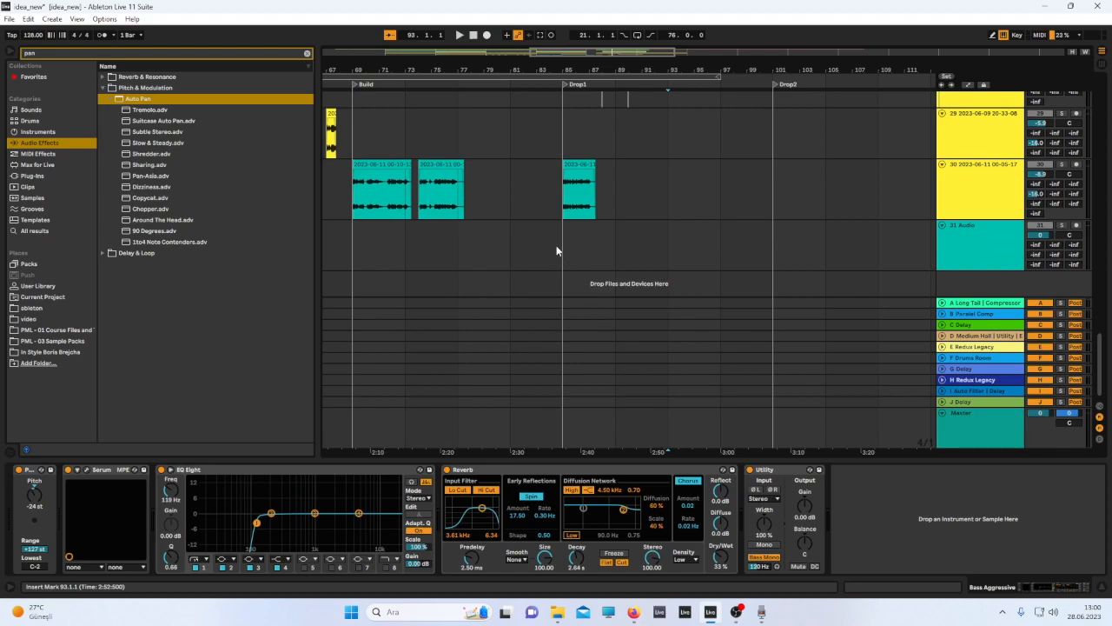
scroll(473, 247, "down", 5)
left_click(460, 249)
key("space")
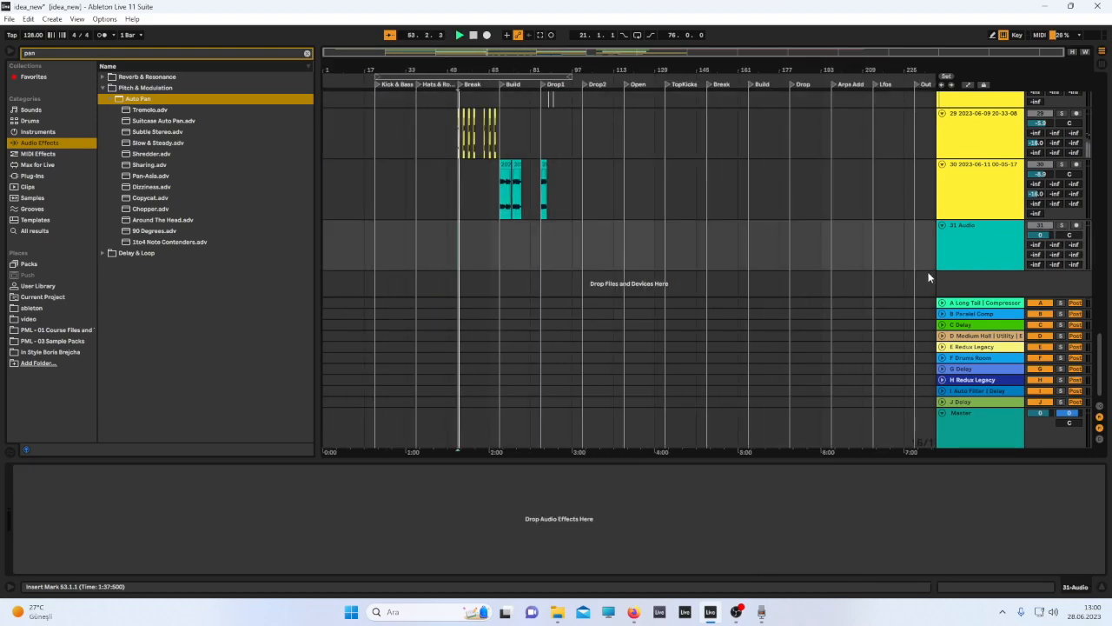
scroll(1034, 174, "up", 5)
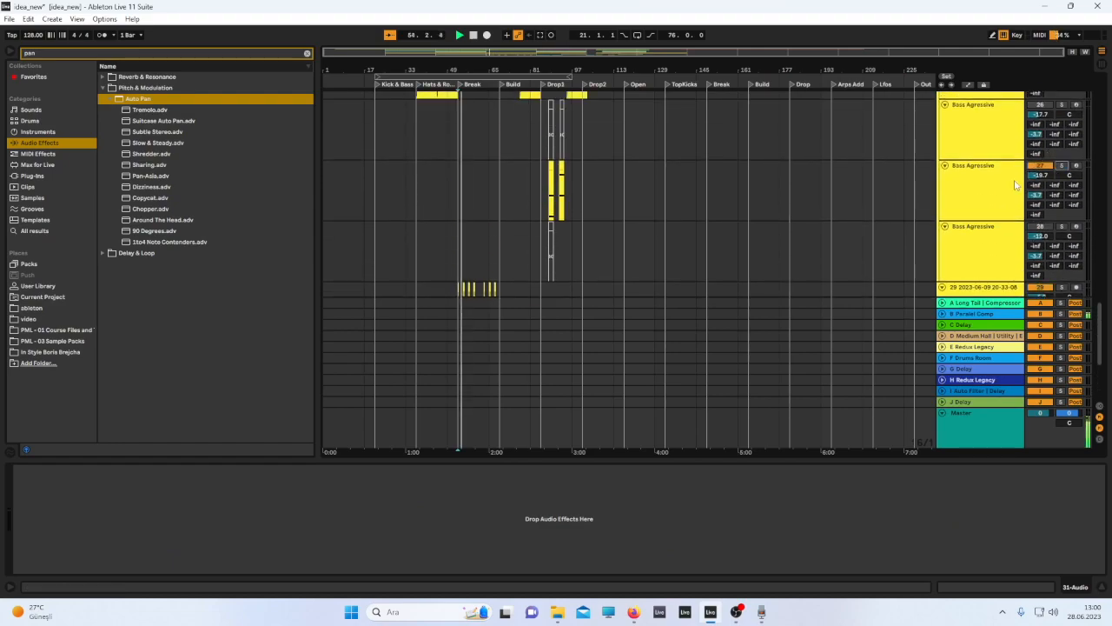
scroll(579, 218, "down", 6)
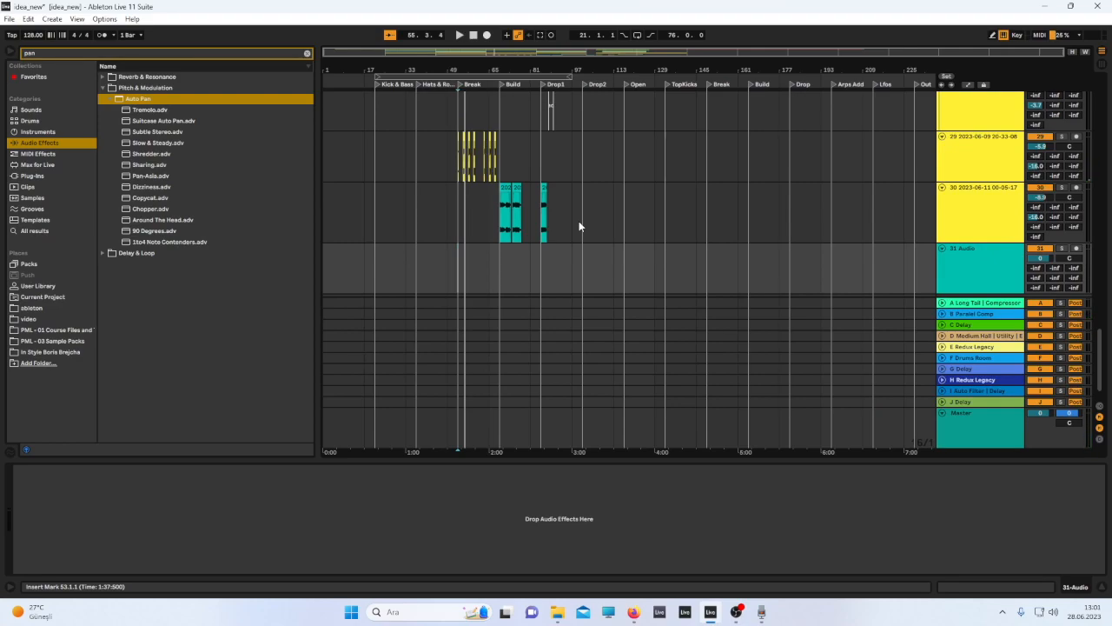
left_click(1061, 137)
key("space")
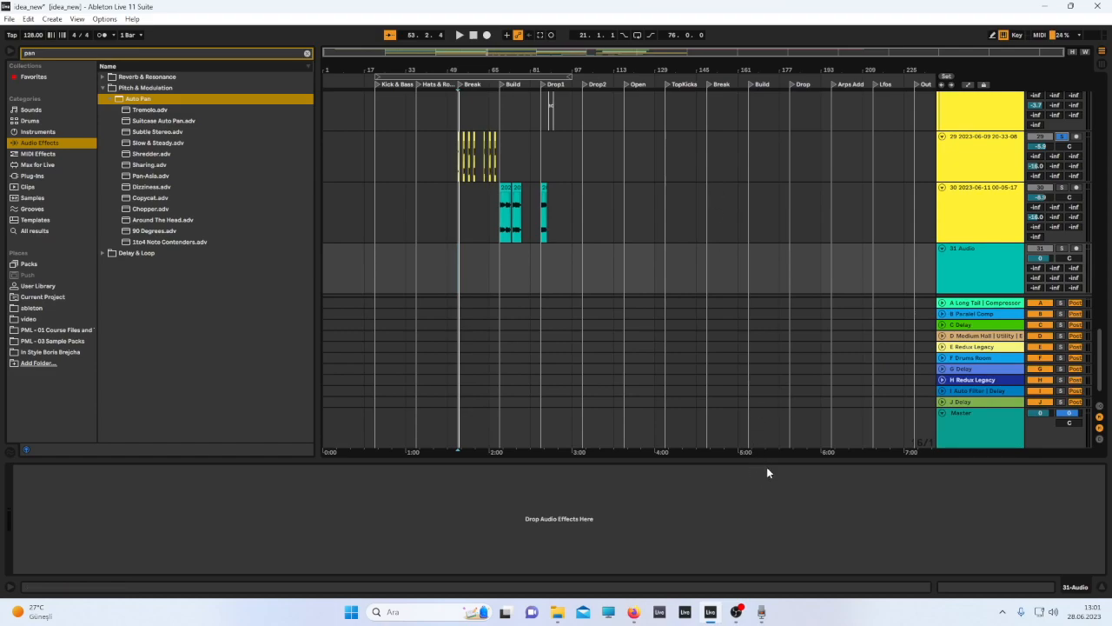
left_click(722, 587)
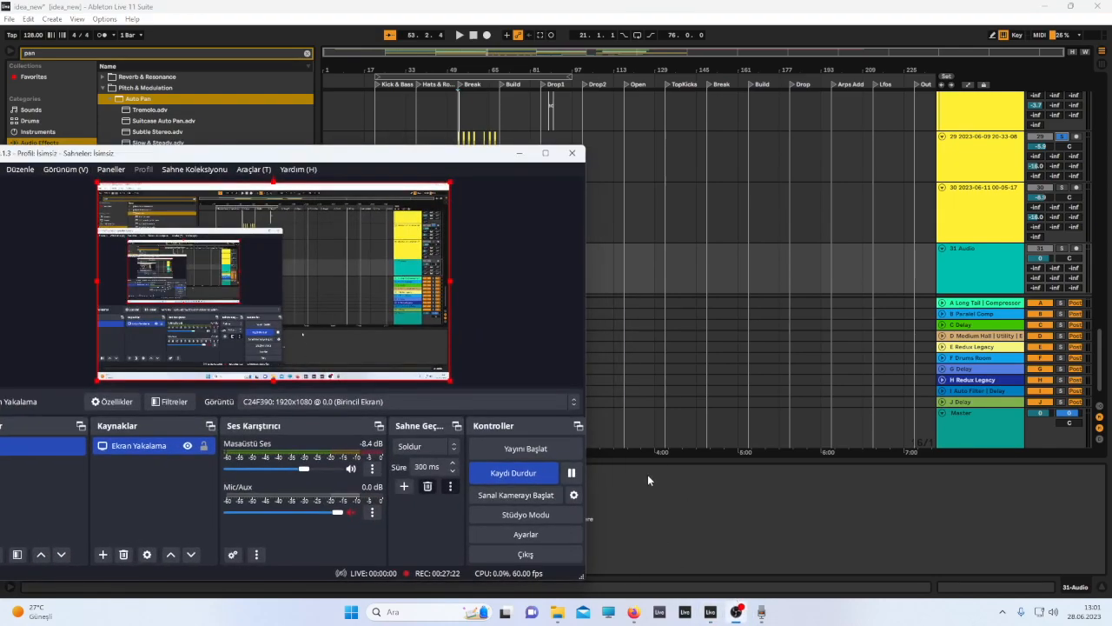